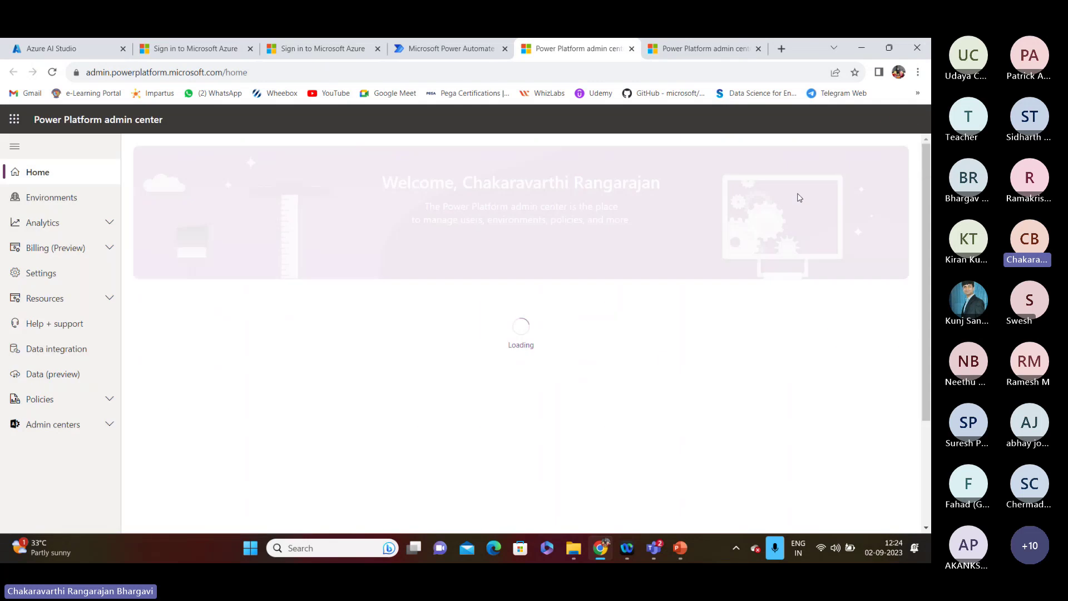
- Close the duplicate Power Platform admin center tab and open the Team1 environment from the environments list
click(758, 49)
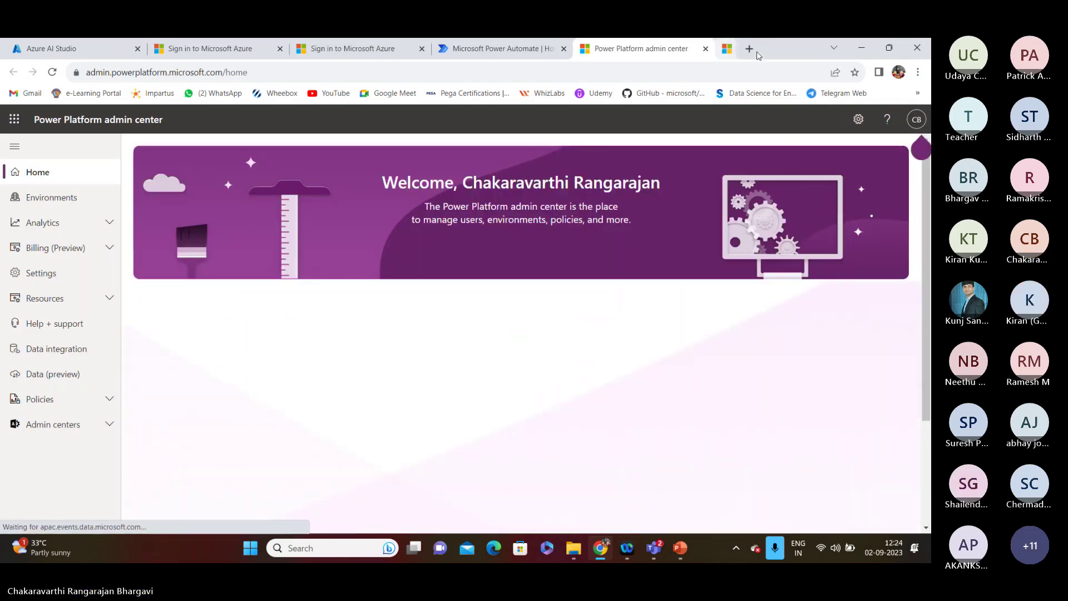
click(79, 201)
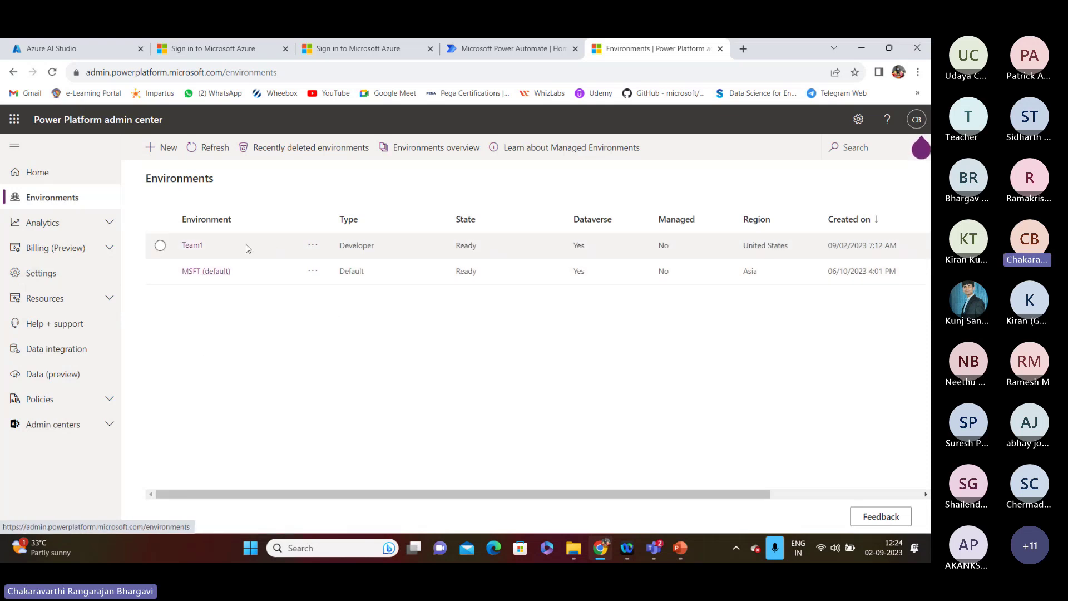
click(193, 245)
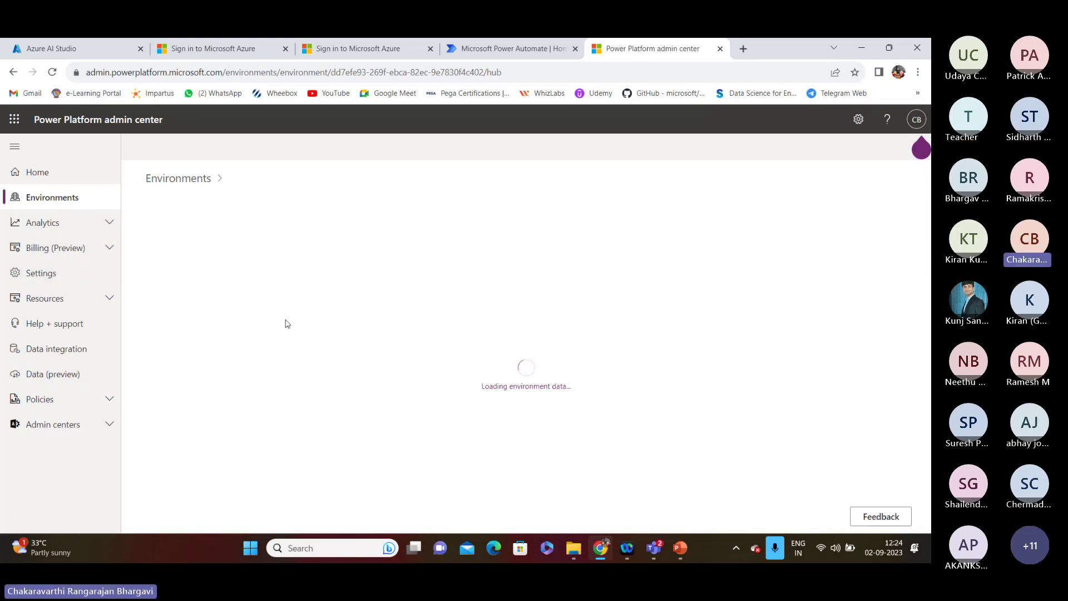
- Review the Copilot (preview) tenant setting in the Power Platform admin center and close its details
click(34, 271)
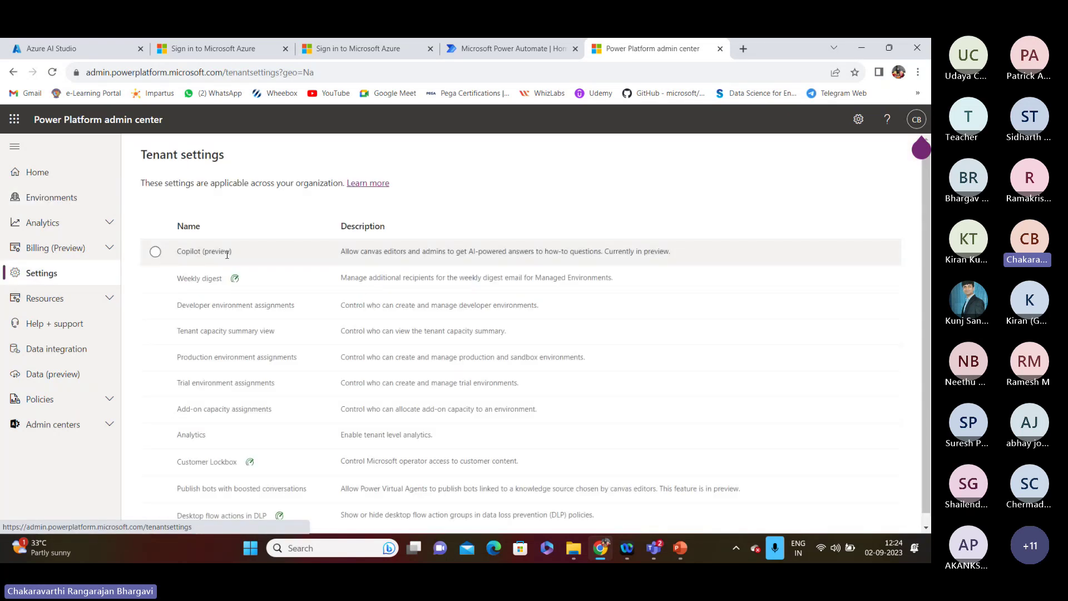
click(227, 253)
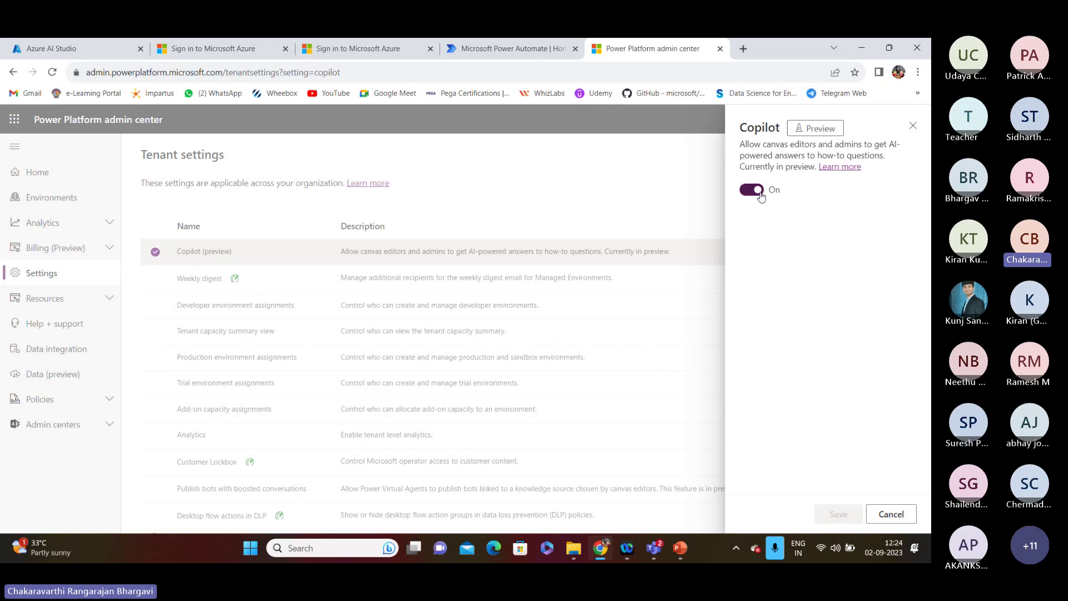
click(914, 127)
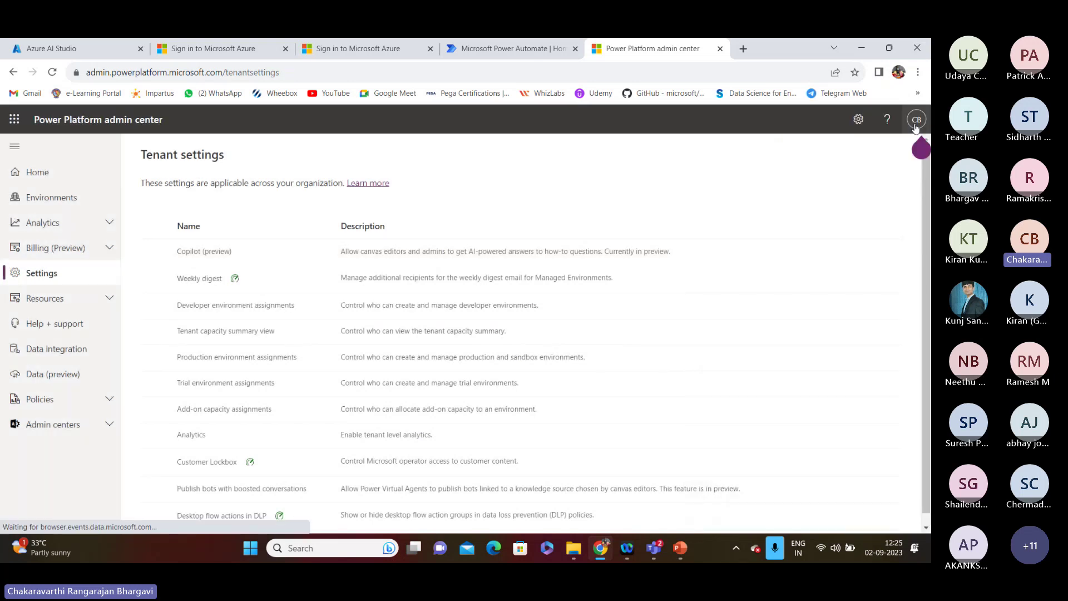
- Switch back to Power Automate, dismiss its settings, and check which environment is selected
click(516, 52)
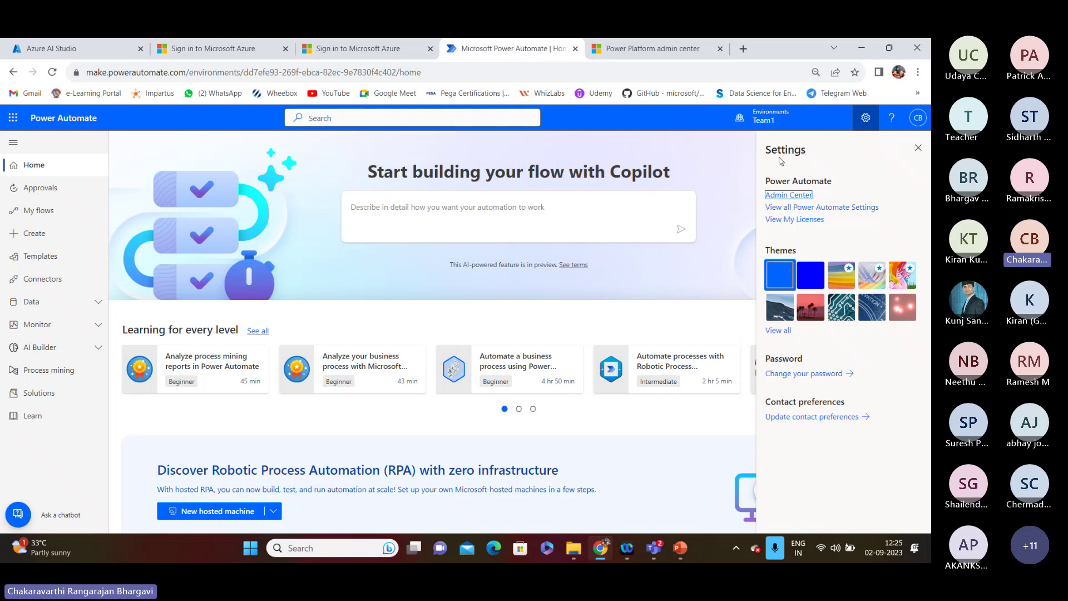
click(918, 149)
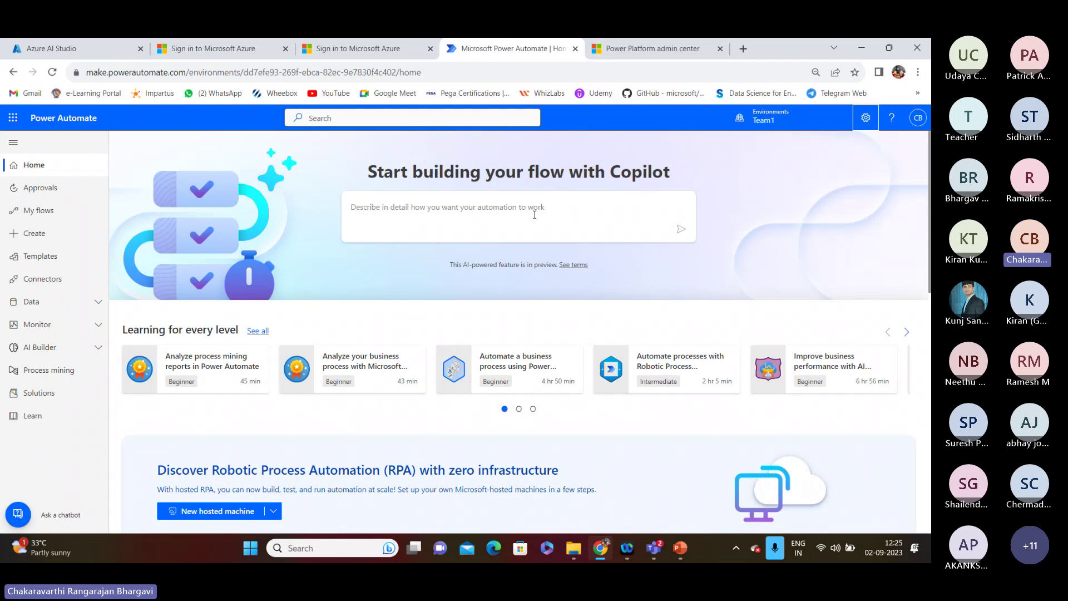
click(764, 117)
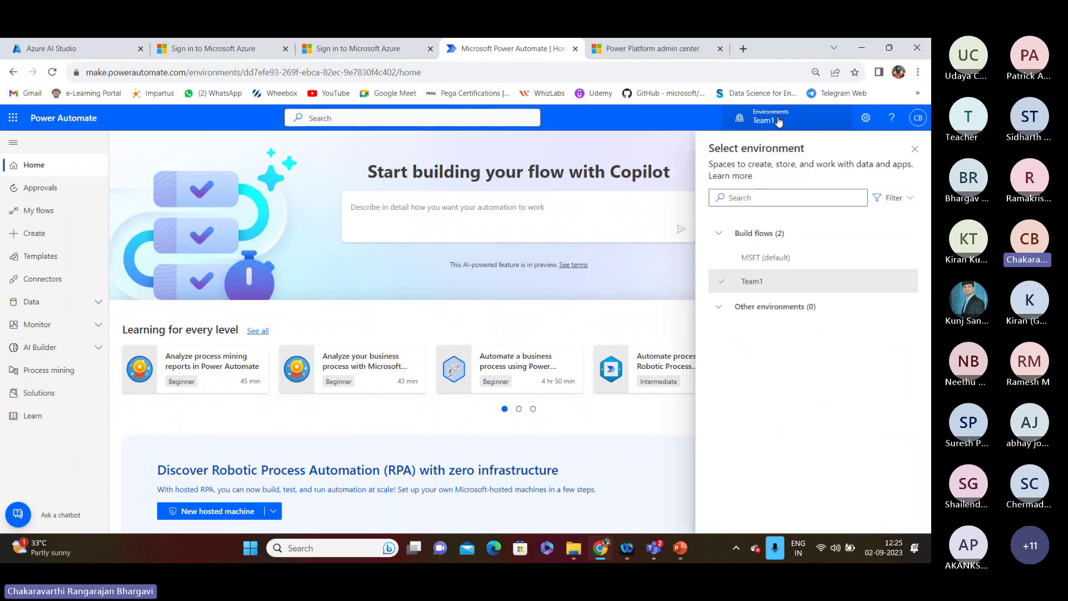
mouse_move(755, 290)
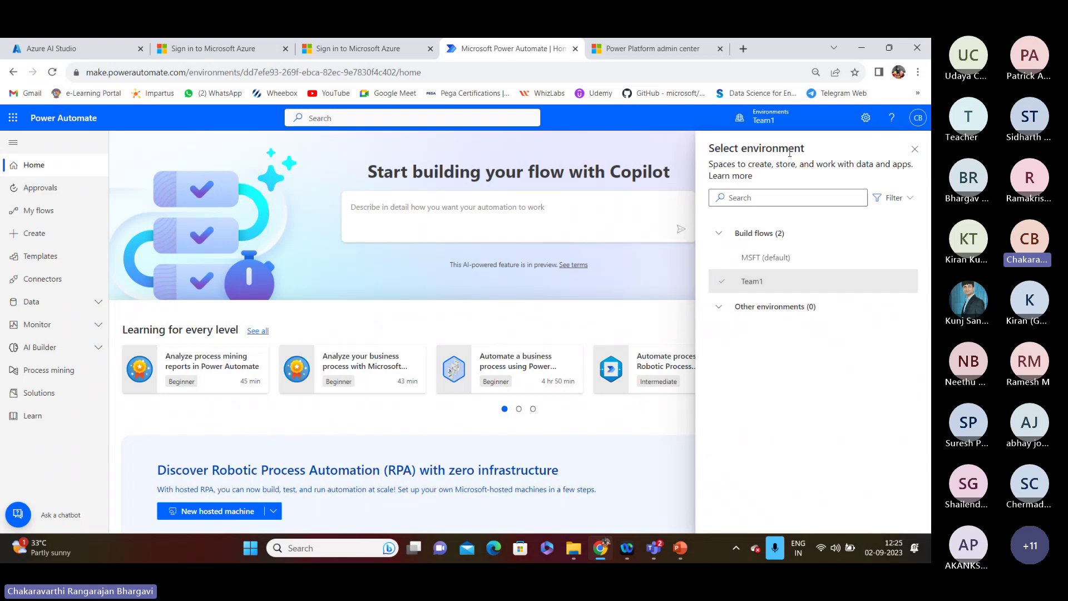
click(914, 149)
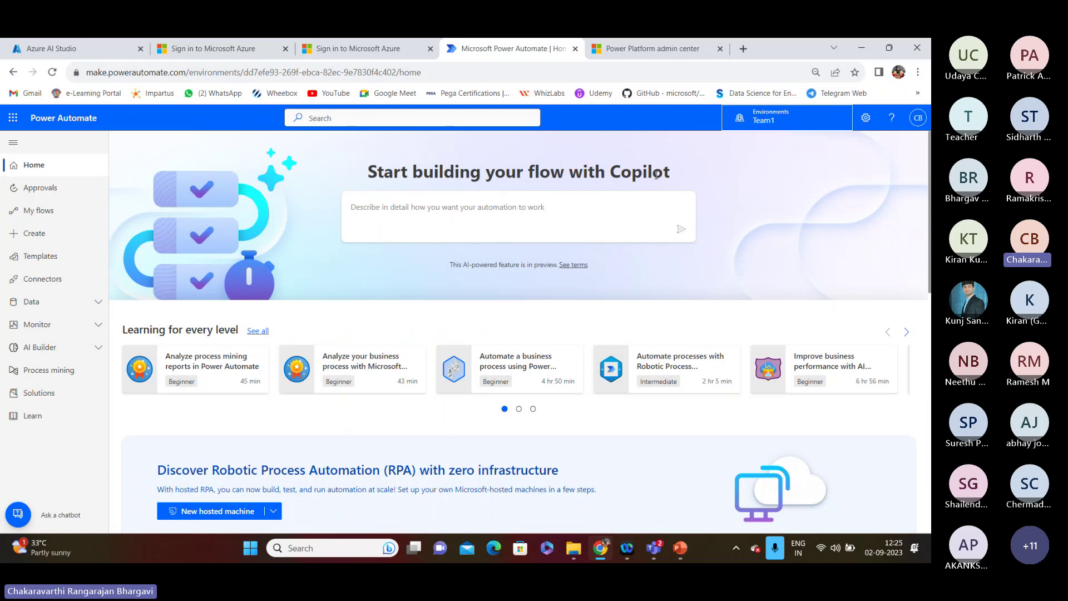
- Generate a Copilot flow suggestion from the description "save microsoft form reposonse in sharepoint"
click(384, 212)
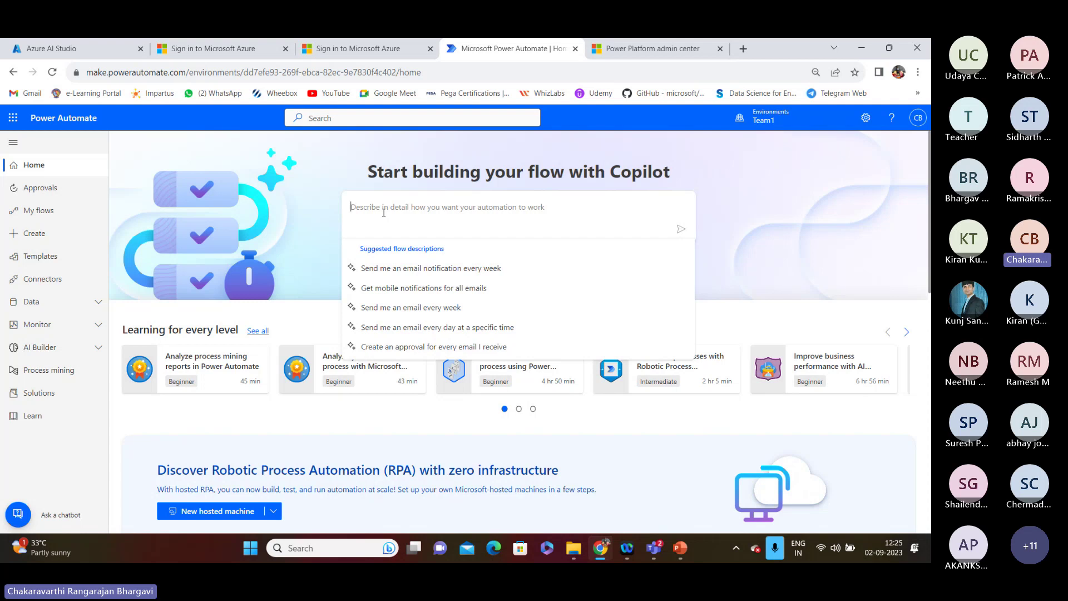
text(save)
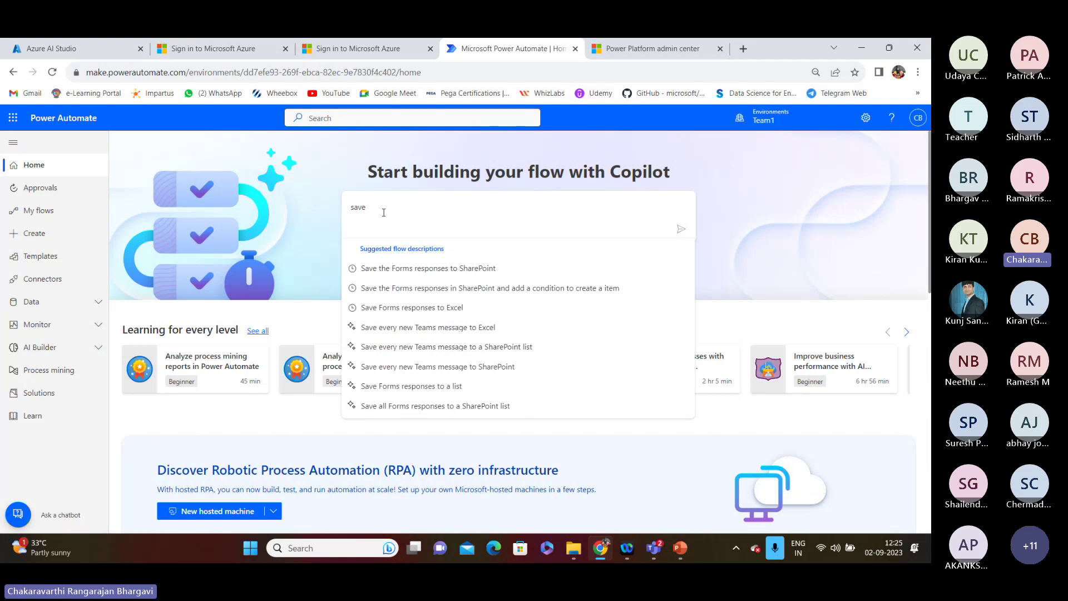
text( microsot)
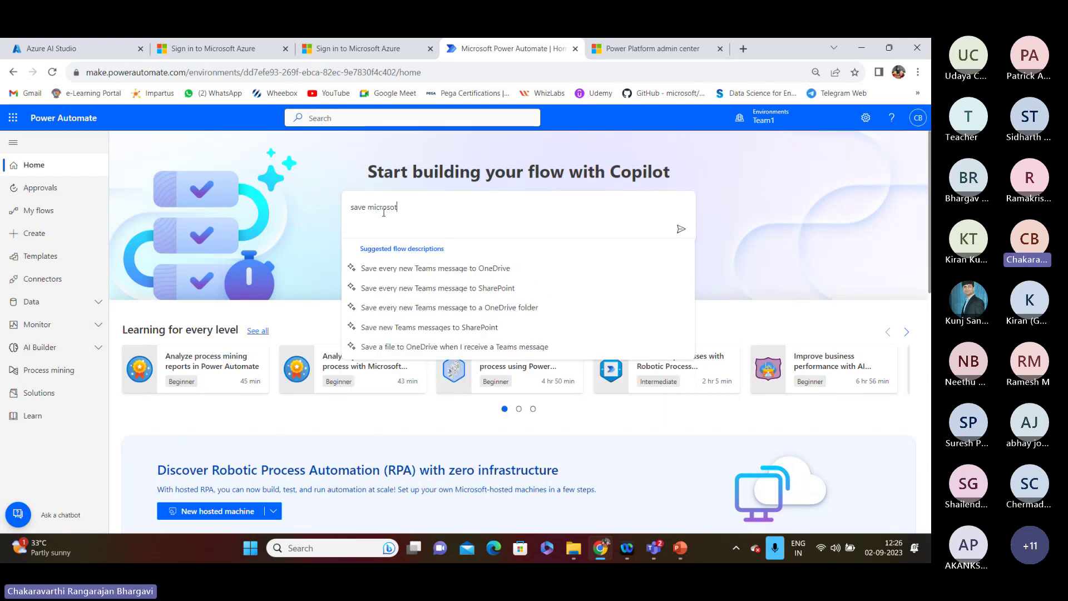
key(BackSpace)
text(ft )
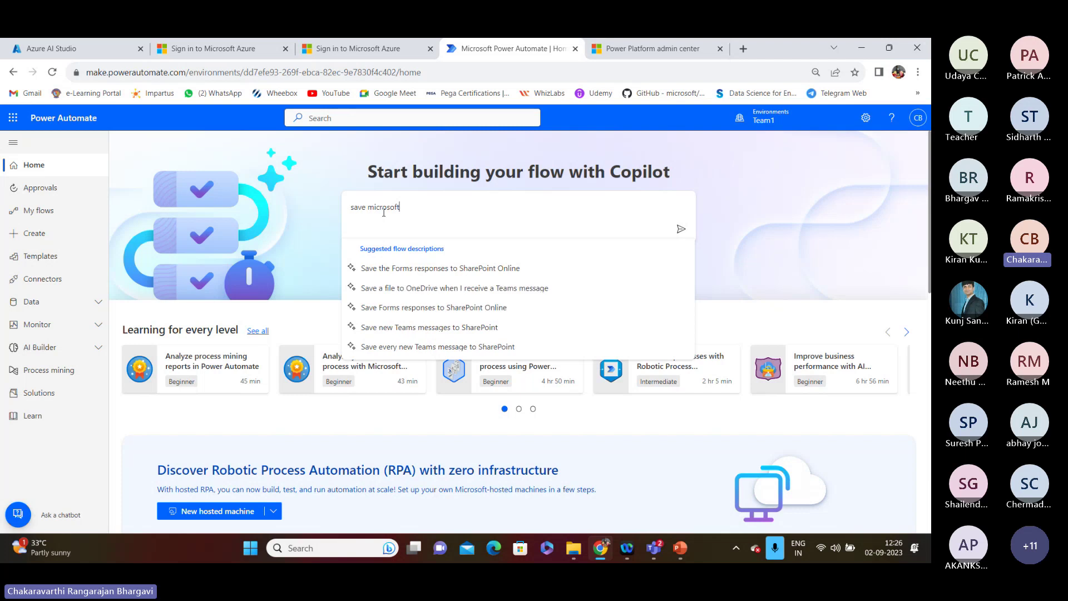
text(fo)
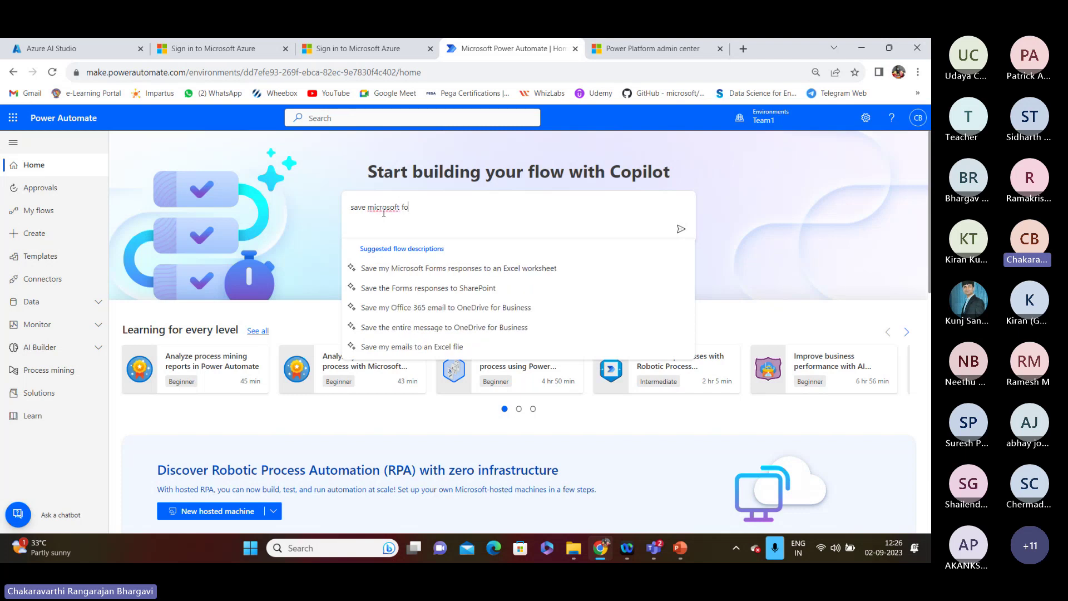
text(rm repos)
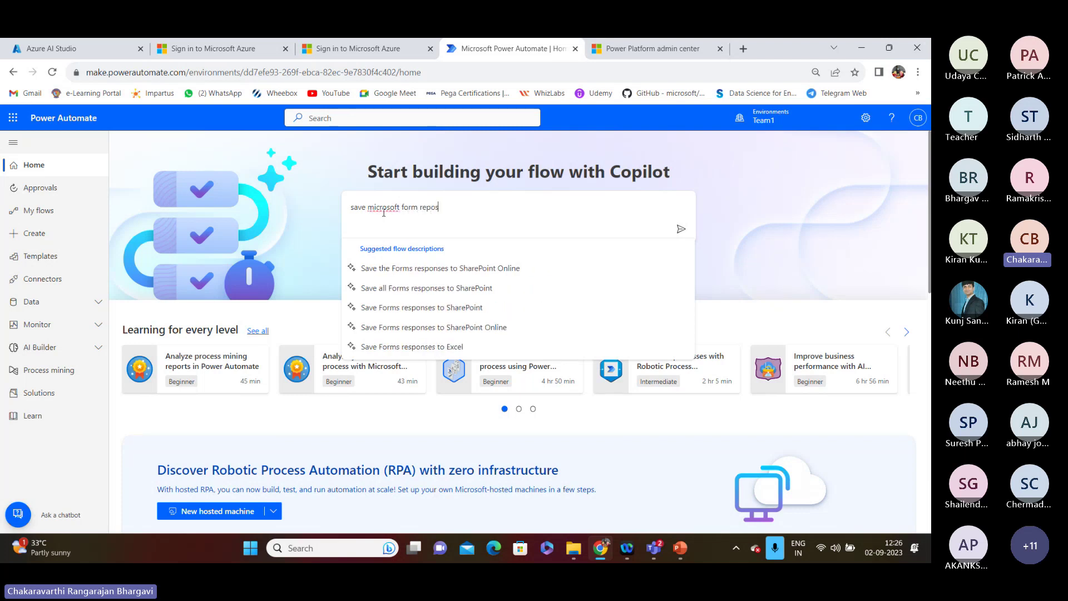
text(onse )
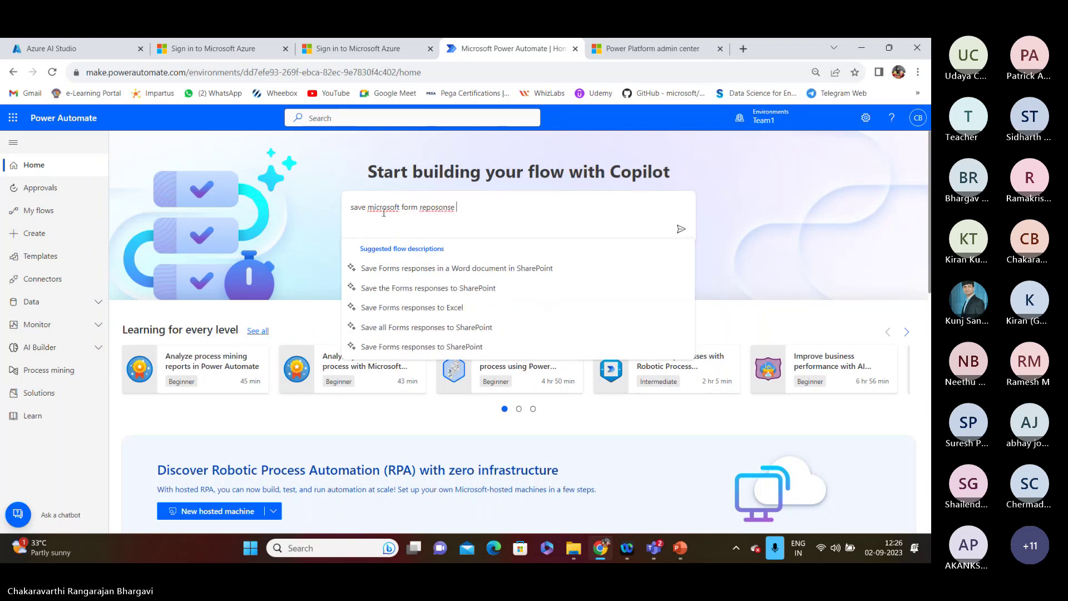
text(in shra)
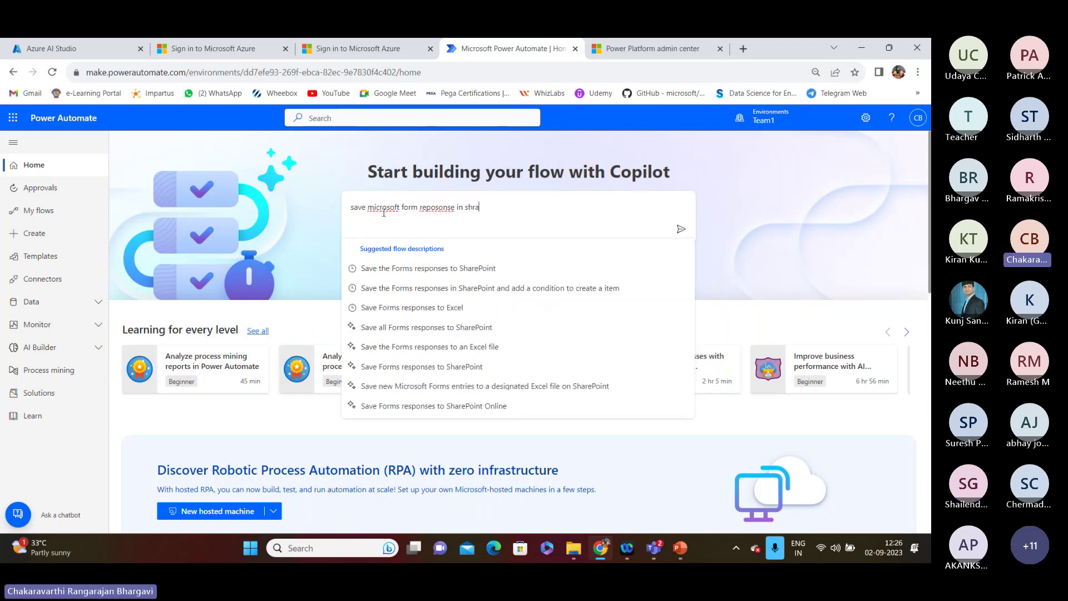
key(BackSpace)
key(BackSpace)
text(arepo)
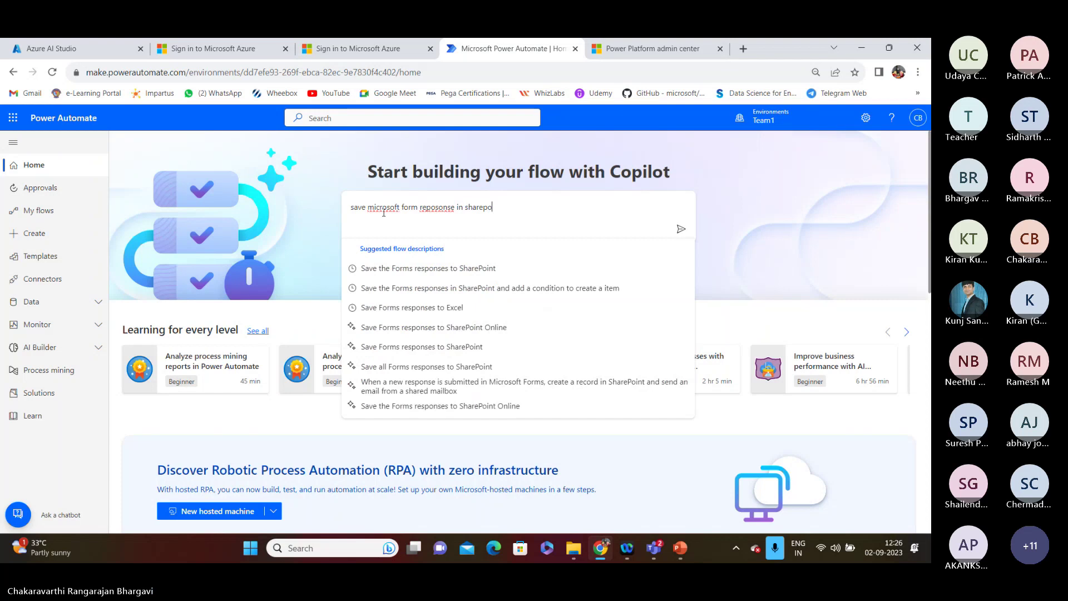
text(int a)
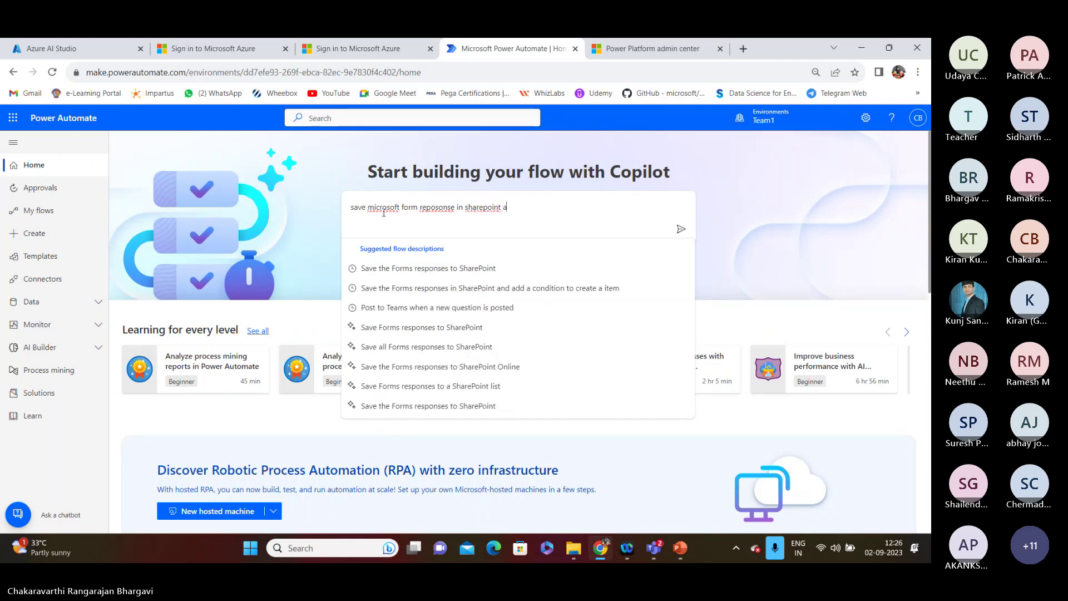
text(nd add c)
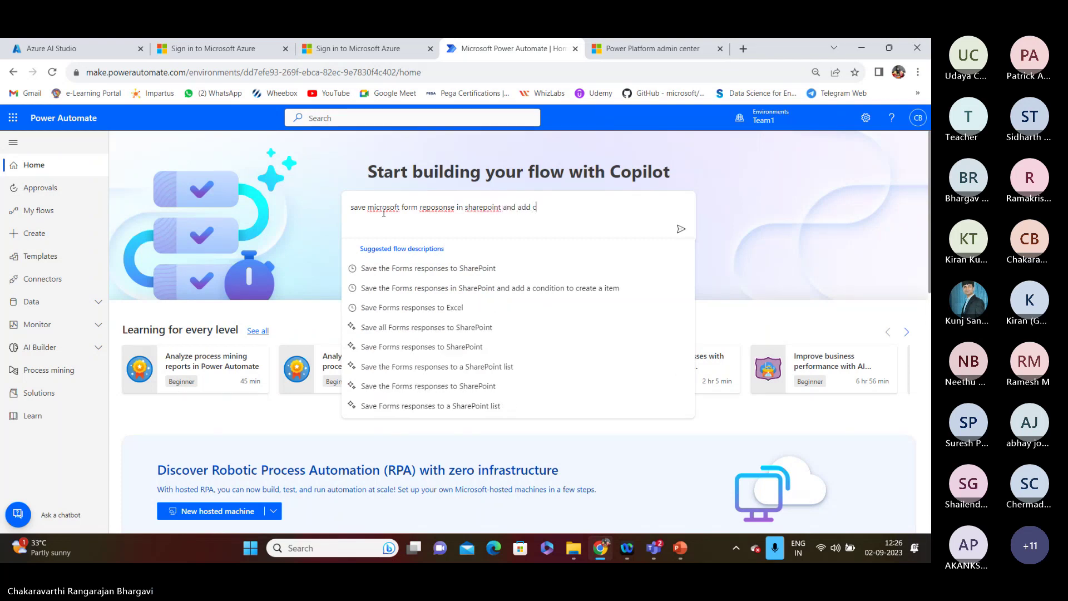
key(BackSpace)
key(BackSpace)
key(BackSpace)
key(BackSpace)
key(BackSpace)
key(BackSpace)
key(BackSpace)
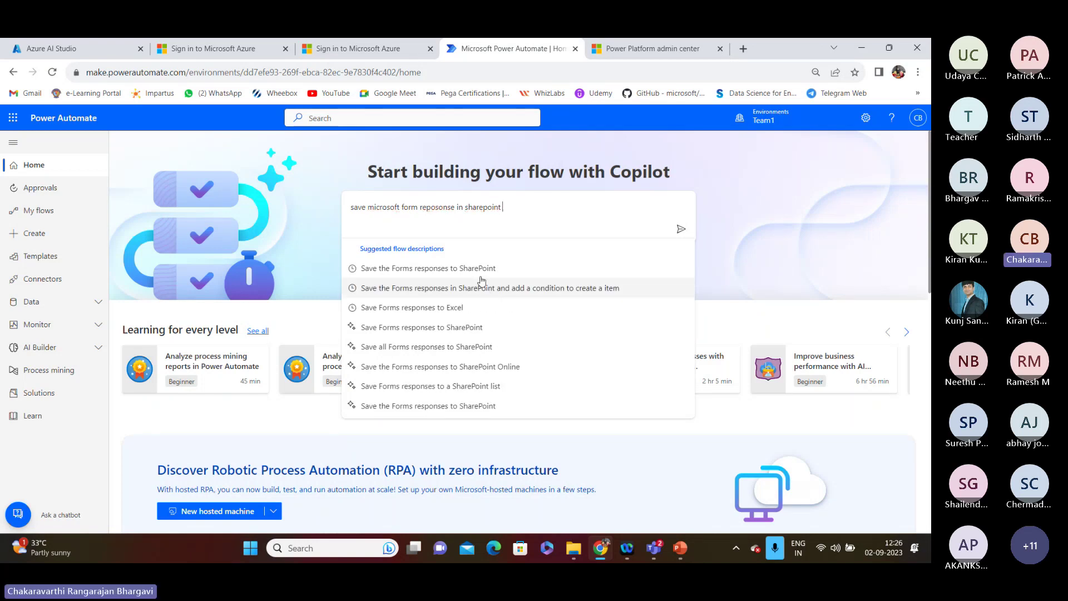
key(Return)
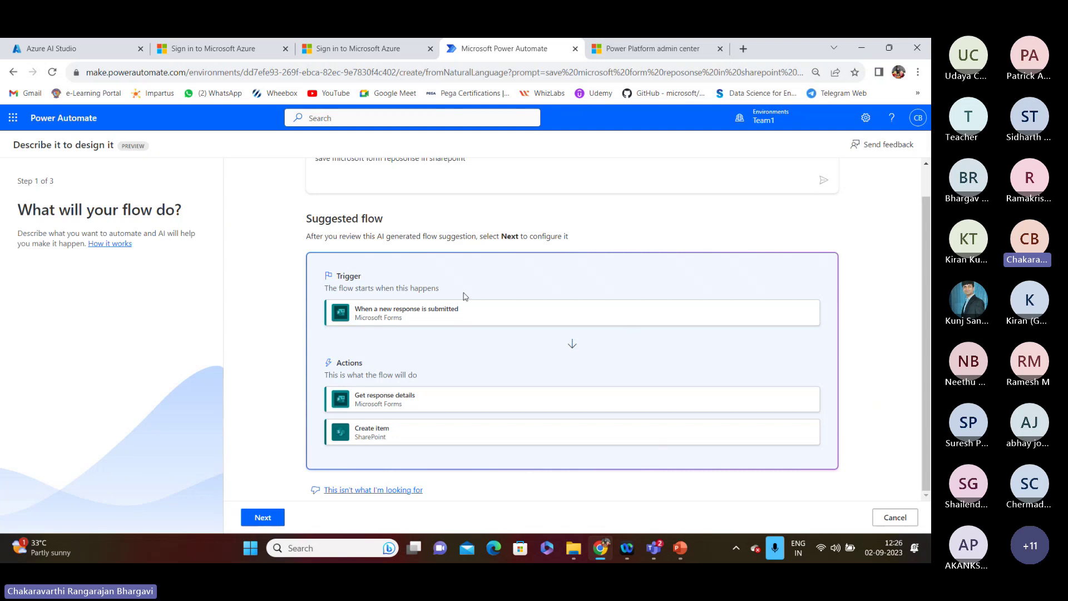
- Replace "in" with "to" before "sharepoint" in the flow description and regenerate the suggested flow
click(476, 165)
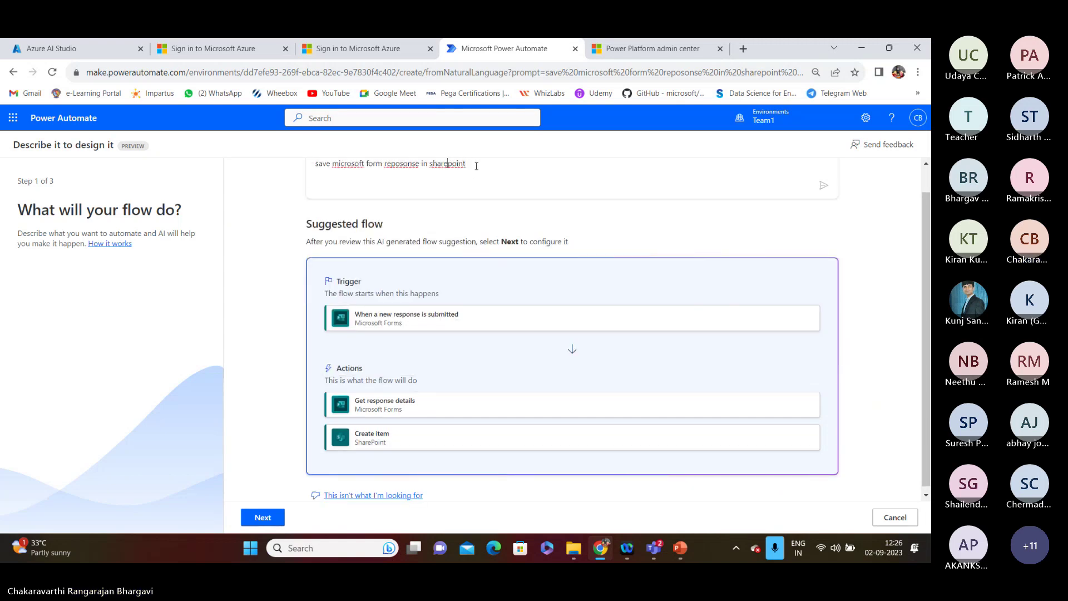
key(Left)
key(Left)
key(Left)
key(Left)
key(Left)
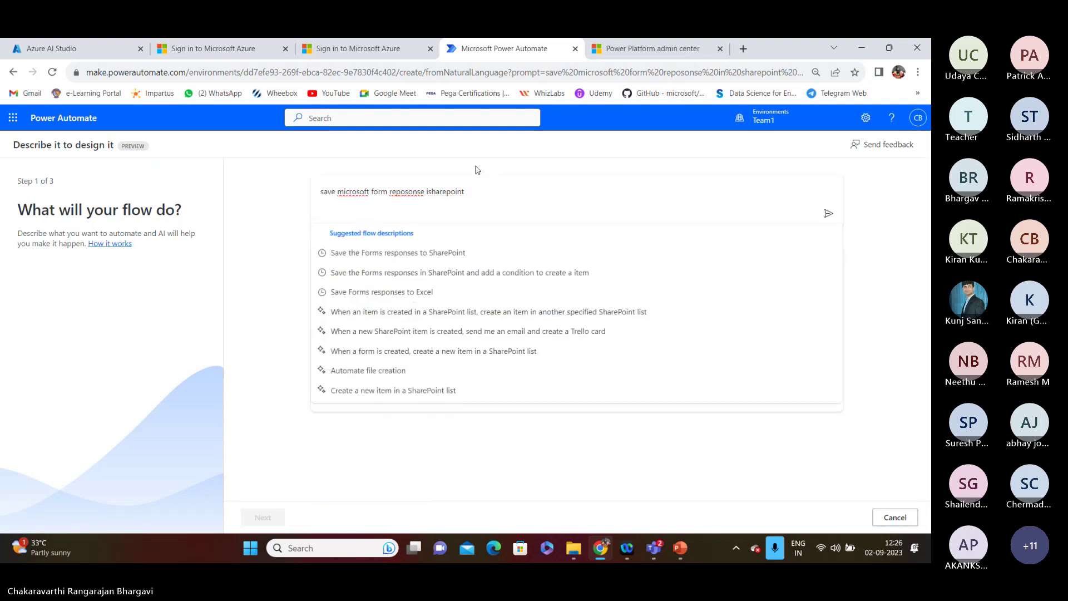
key(BackSpace)
key(BackSpace)
key(BackSpace)
text(to)
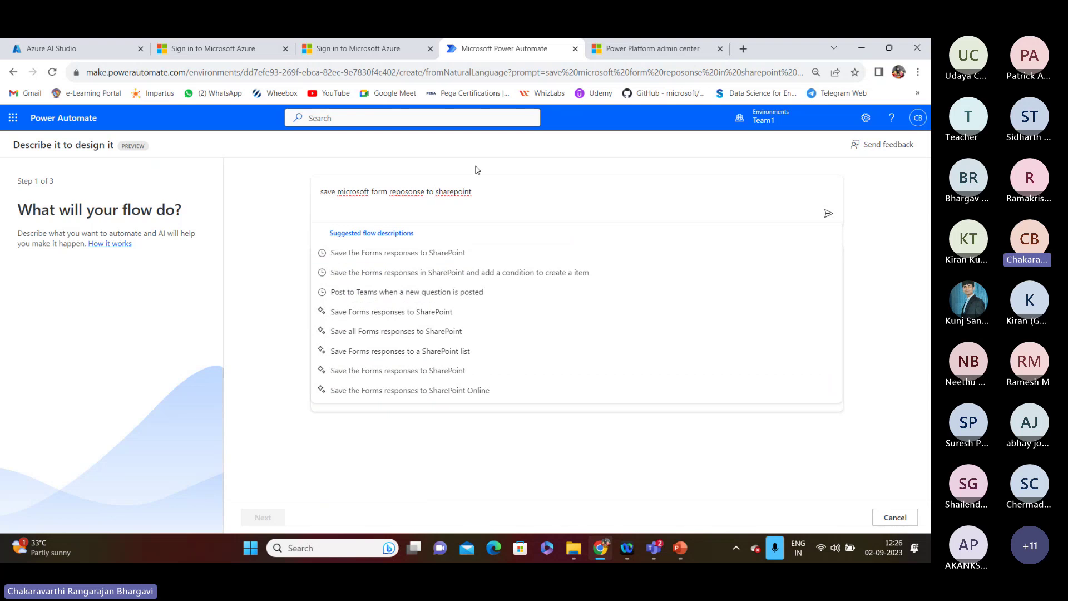
key(Return)
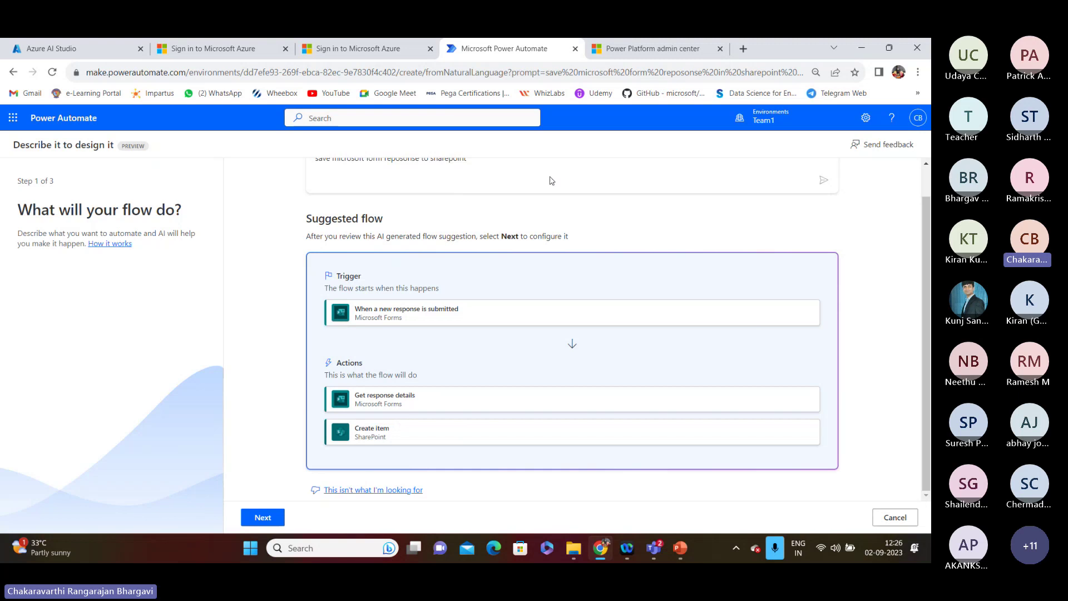
- Append "and add a condition to create an item" to the flow description and regenerate the suggested flow
click(485, 162)
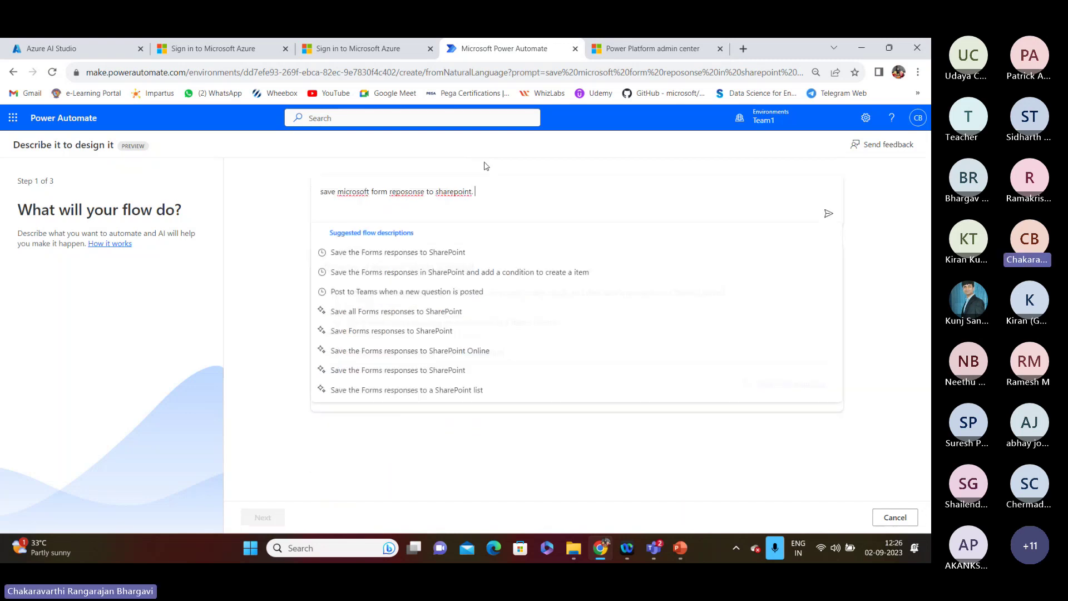
text(and c)
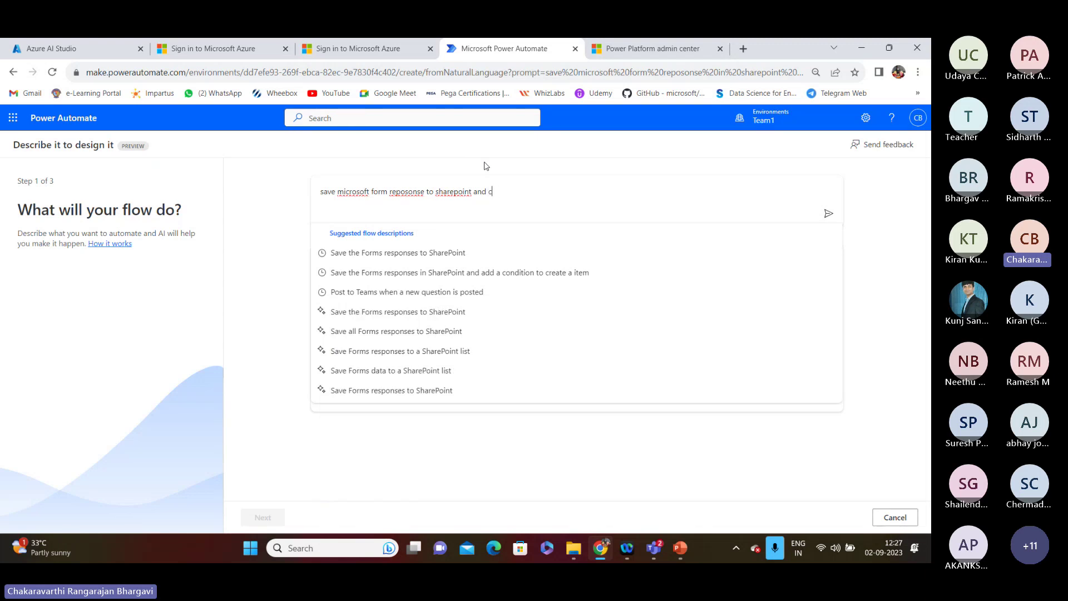
key(BackSpace)
text(add a condi)
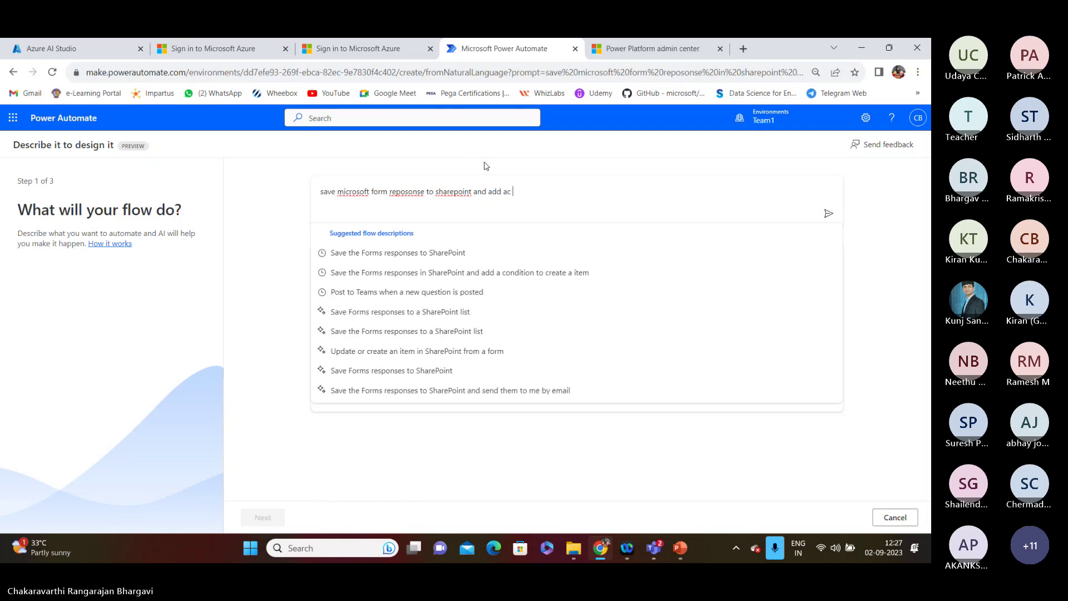
text(ti)
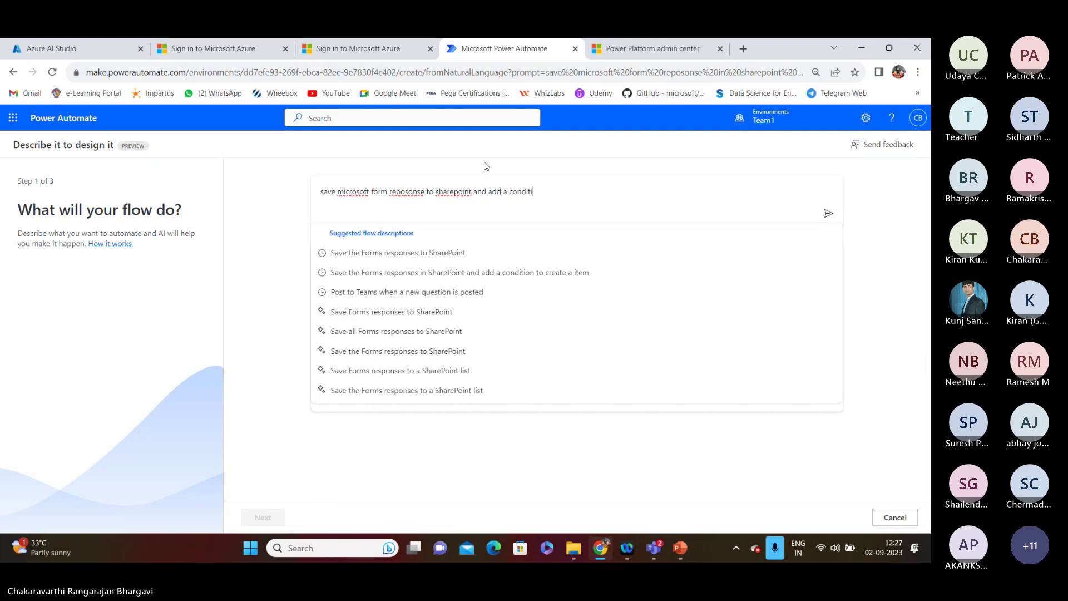
text(on to c)
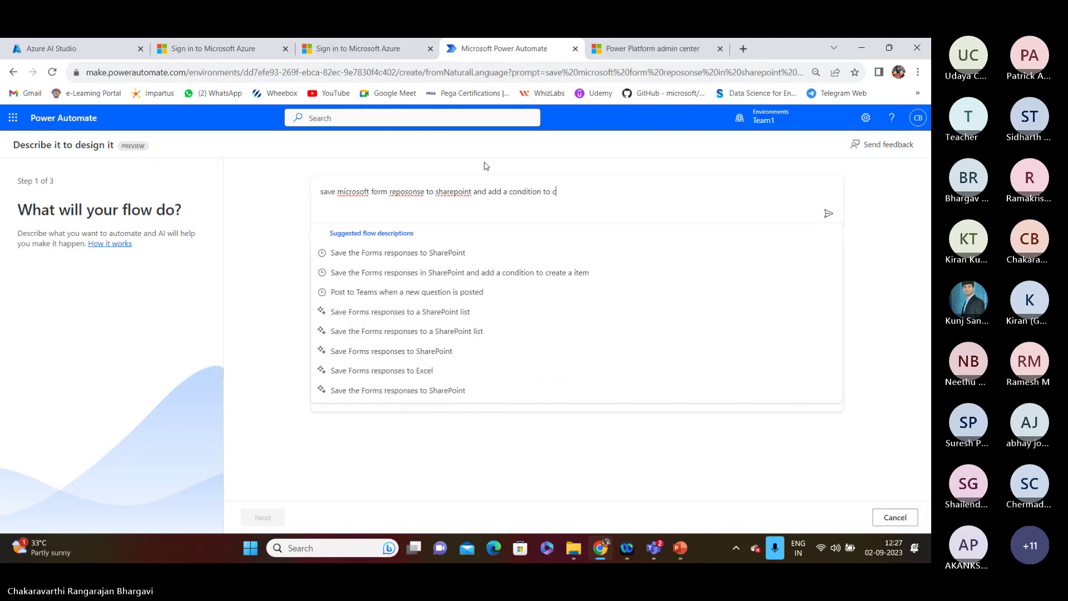
text(reate an it)
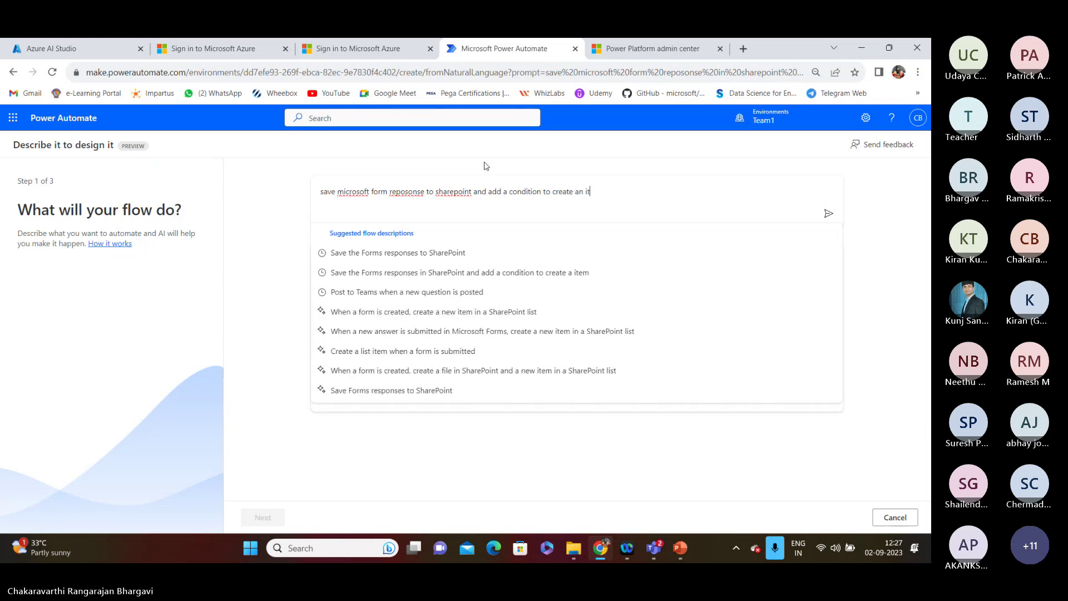
text(em)
key(Return)
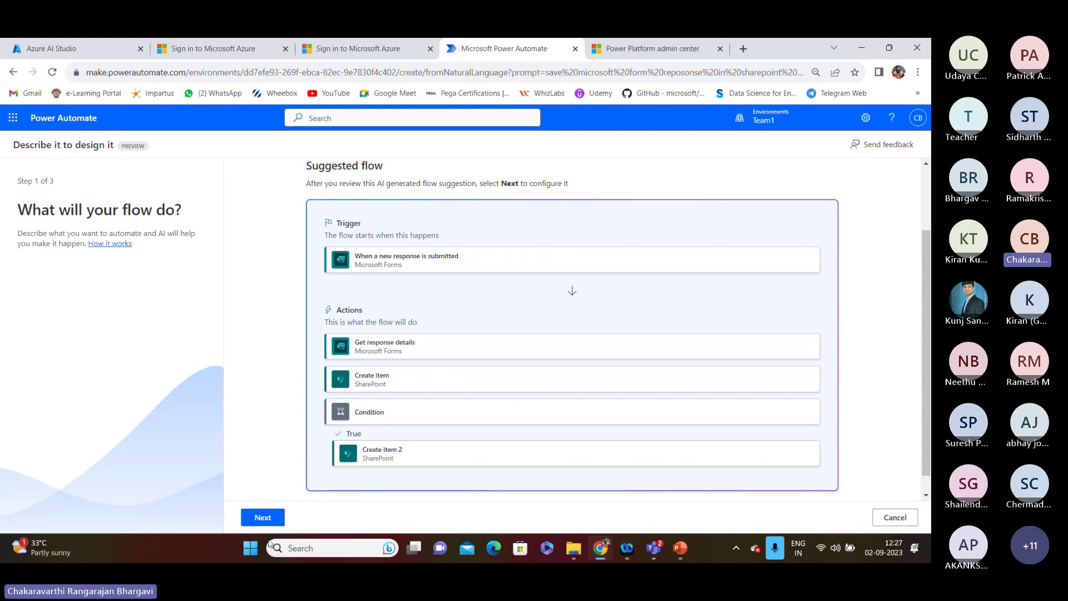
- Accept the suggested flow with its Microsoft Forms and SharePoint connections and create it without configuring the optional settings
click(272, 518)
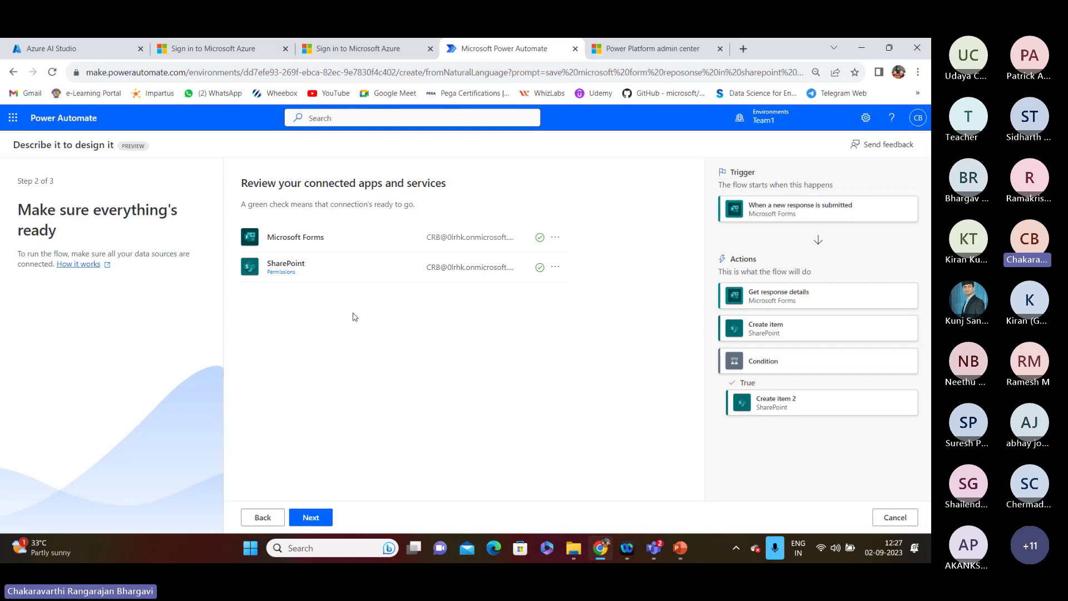
click(324, 523)
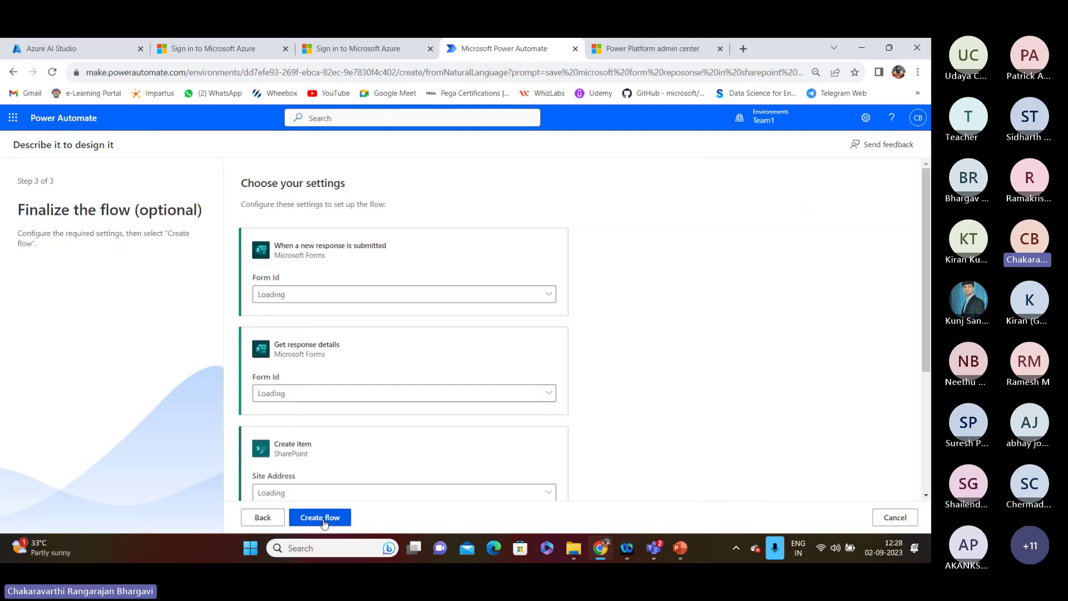
click(320, 517)
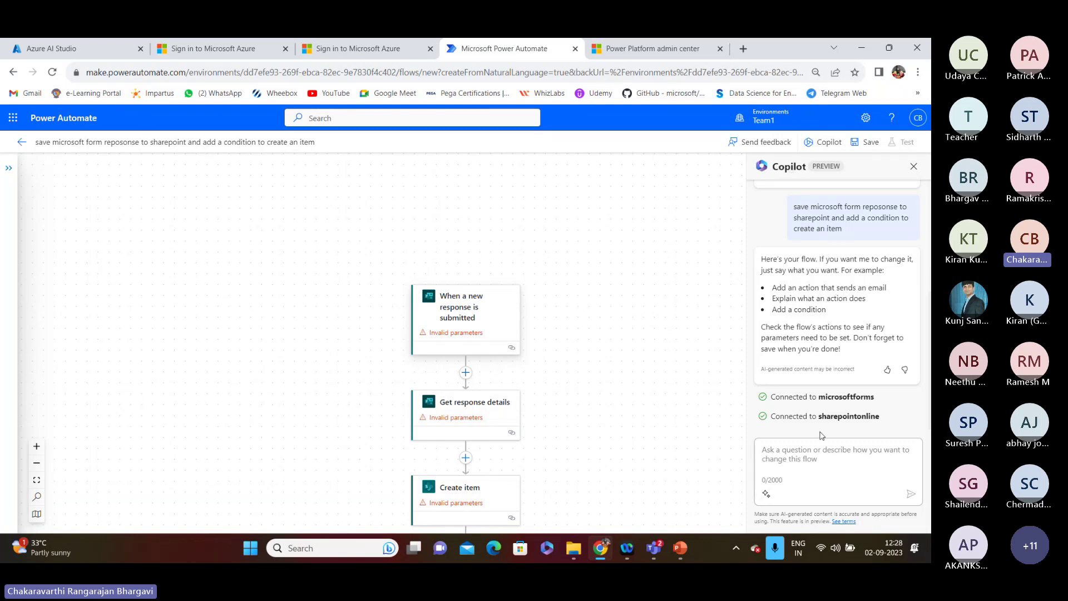
click(813, 457)
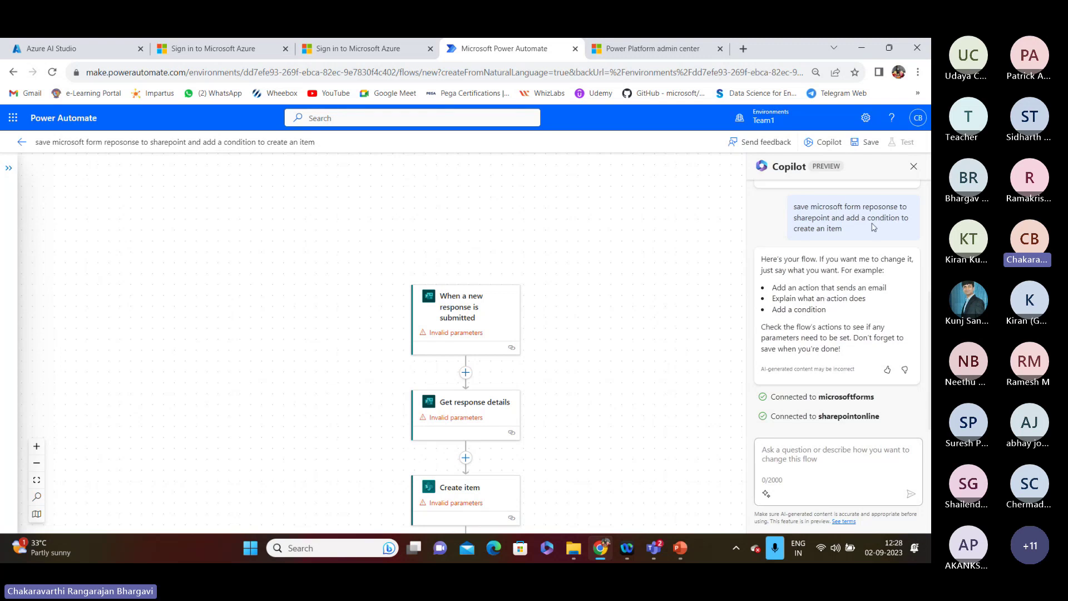
drag(845, 230, 795, 207)
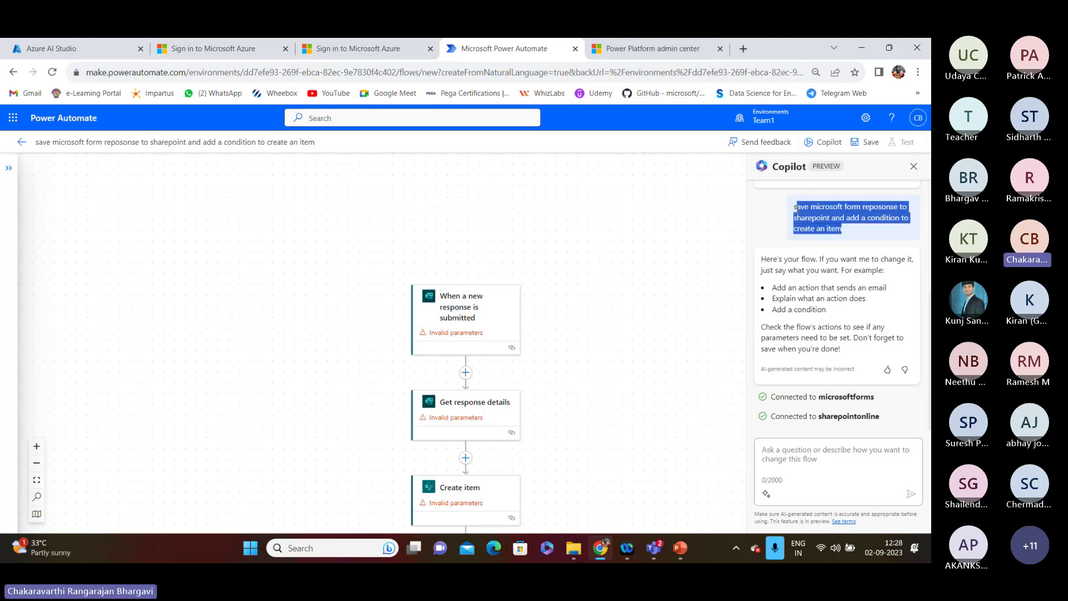
click(840, 220)
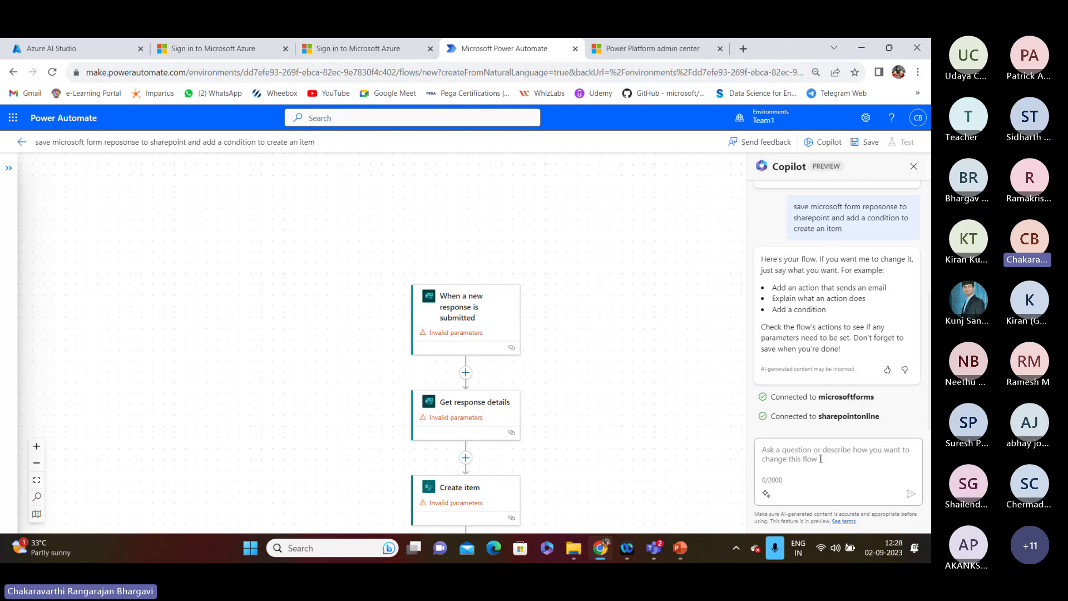
- Ask Copilot the question "Tell me more about what is trigger"
click(767, 494)
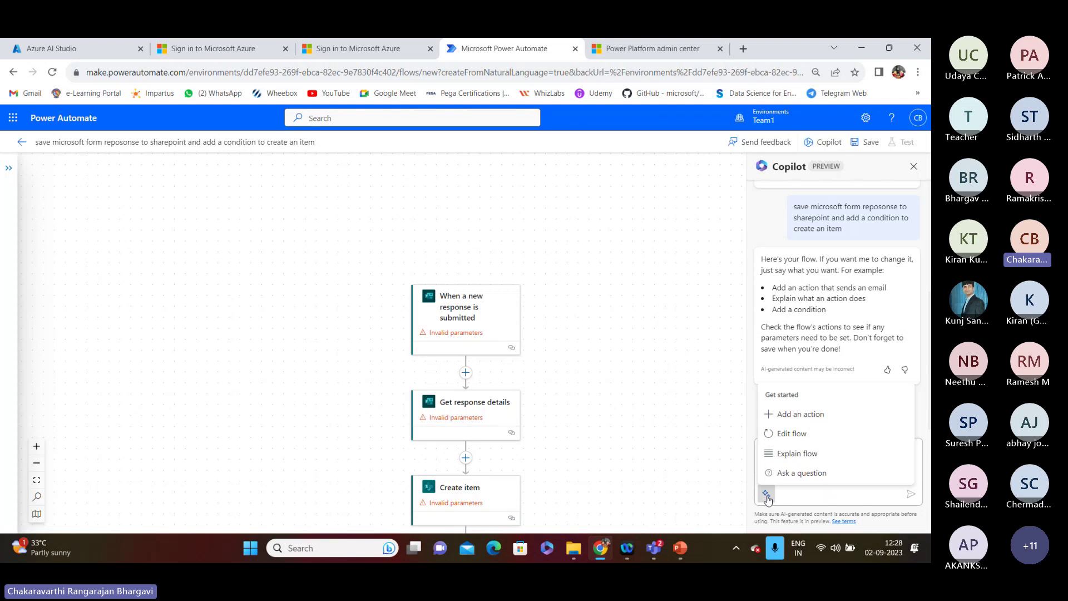
click(808, 472)
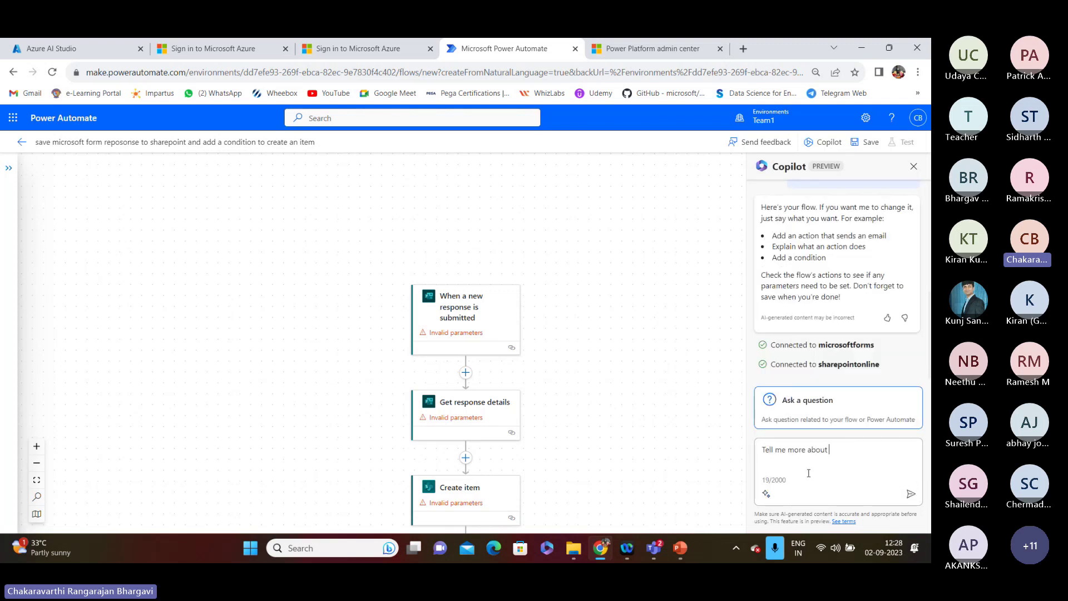
text(what is )
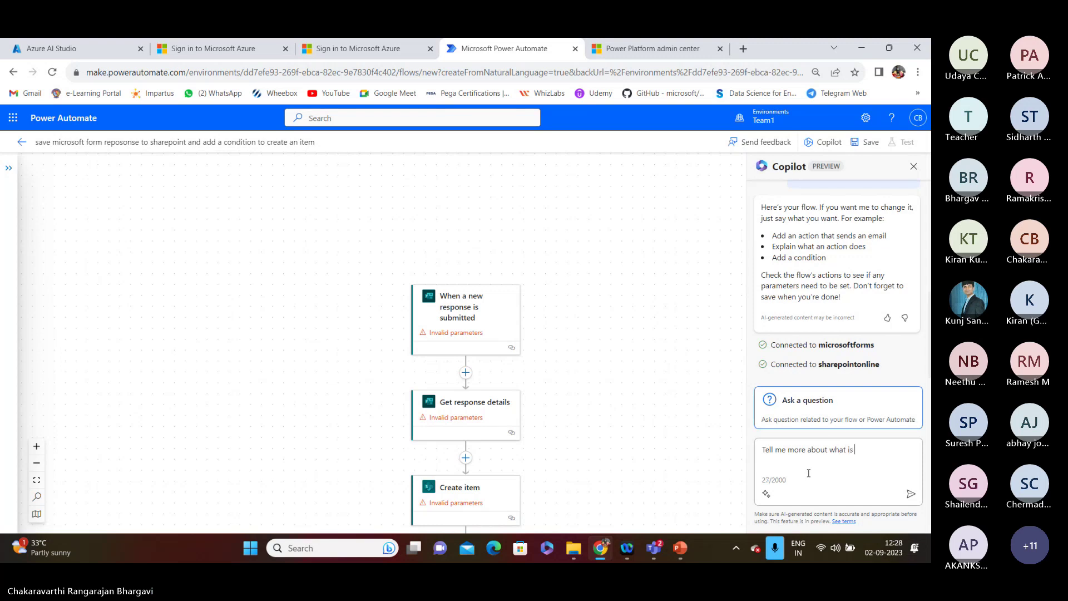
text(email gtr)
key(BackSpace)
key(BackSpace)
key(BackSpace)
key(BackSpace)
key(BackSpace)
key(BackSpace)
key(BackSpace)
key(BackSpace)
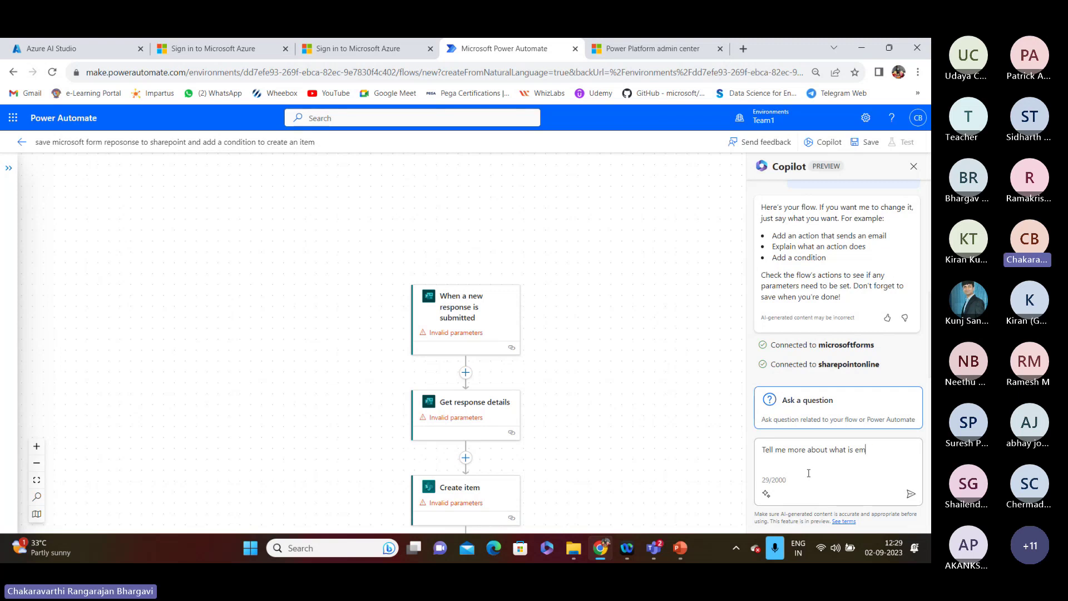
text(trigger)
key(Return)
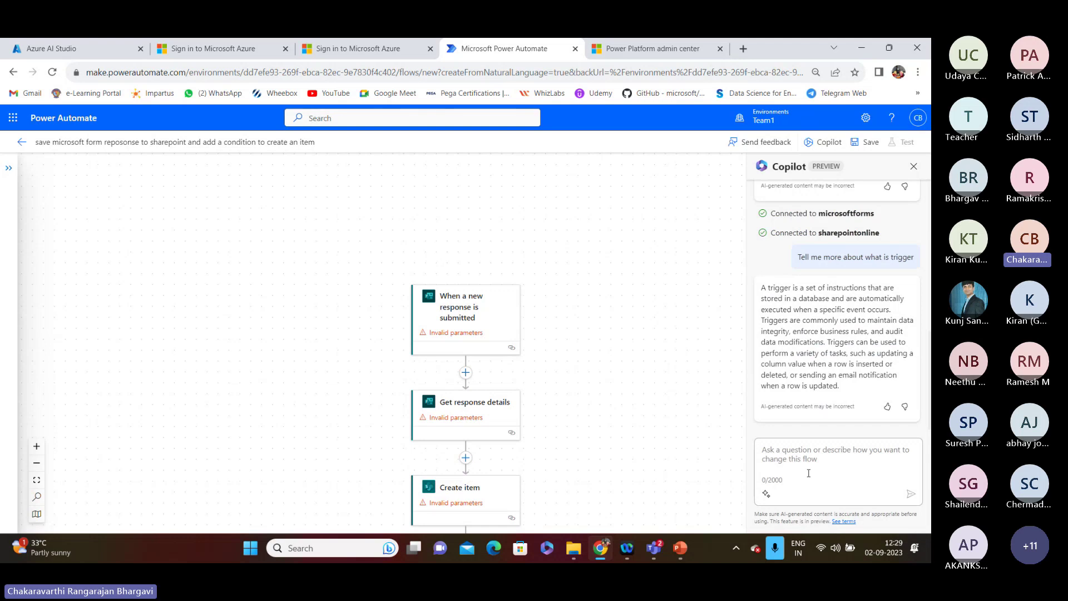
- Have Copilot explain what this flow does and review the flow's actions down to the condition
click(767, 493)
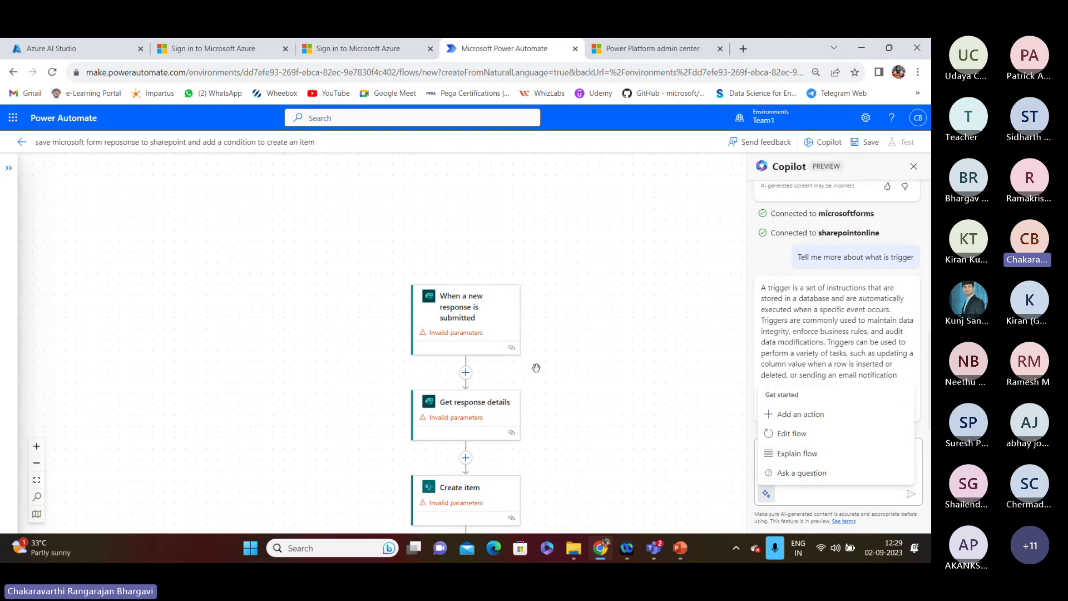
right_click(798, 458)
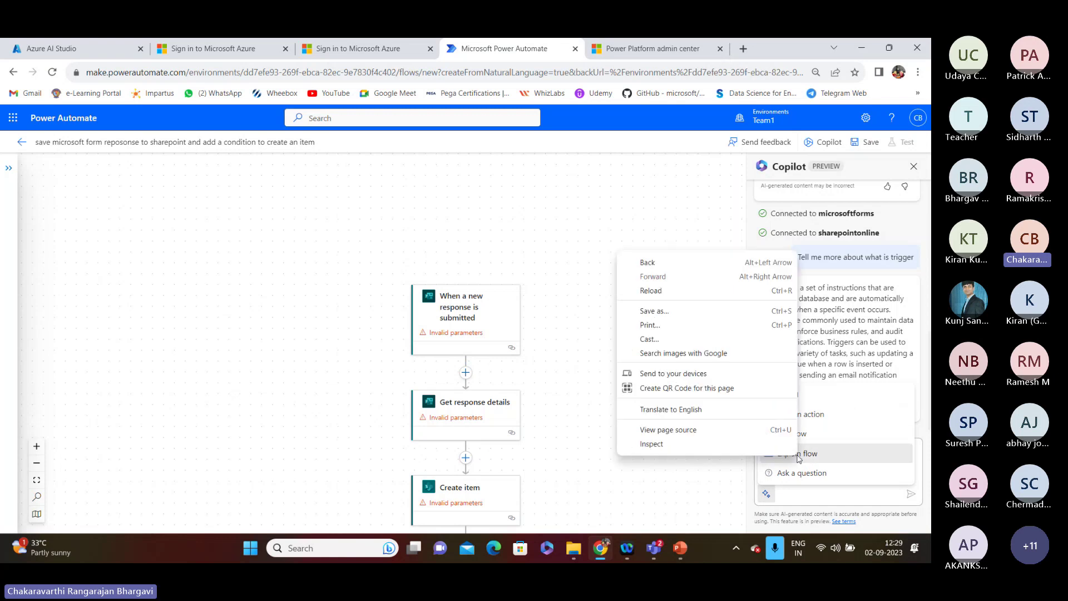
click(802, 455)
click(806, 455)
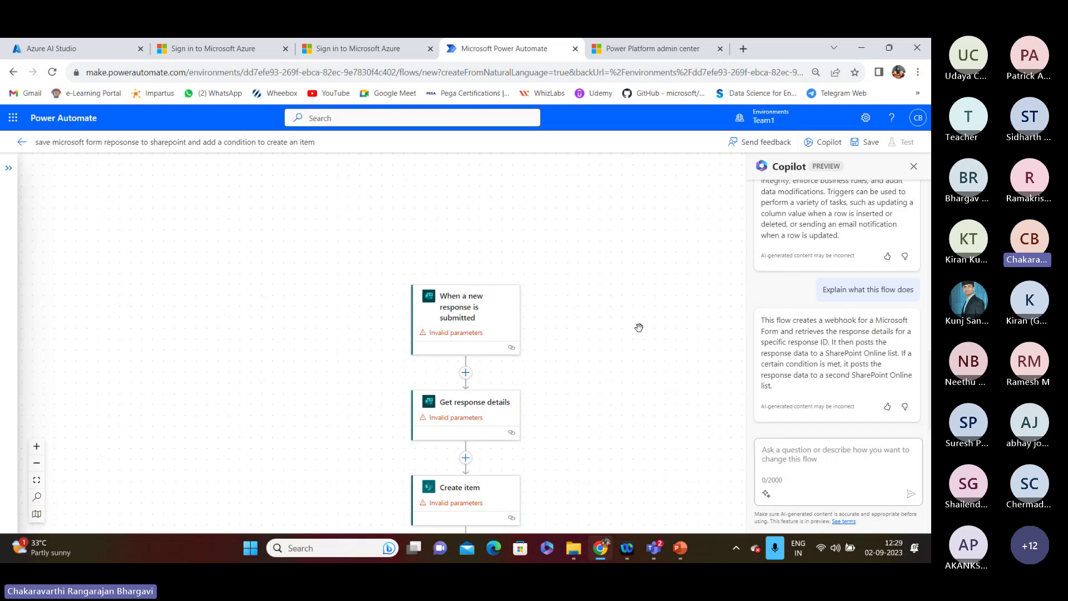
drag(639, 329, 602, 196)
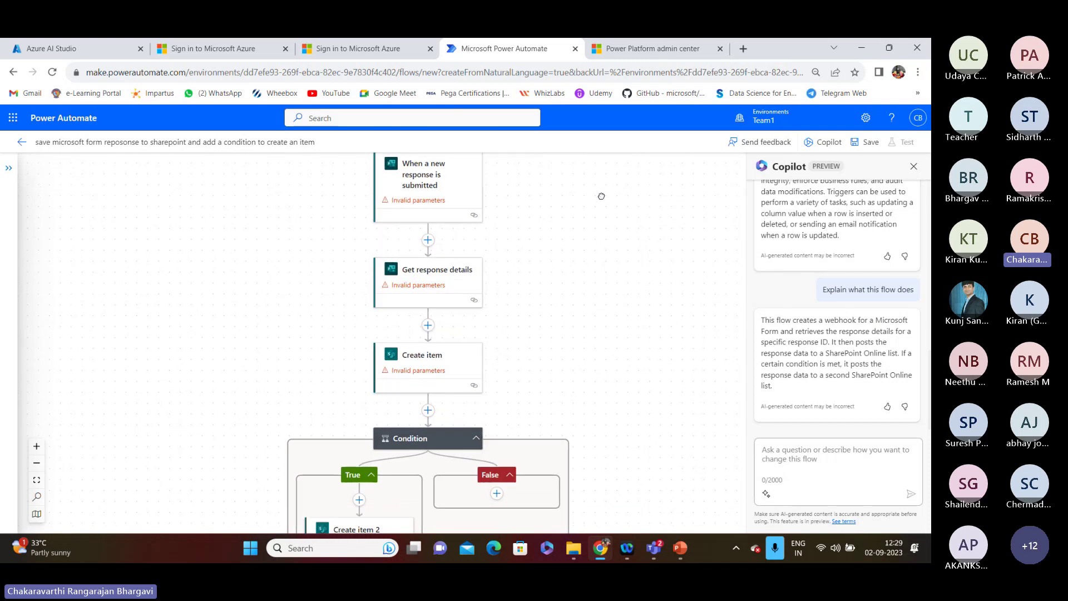
- Try to have Copilot change the flow with the request "Edit this flow to send email when condition is true"
click(766, 495)
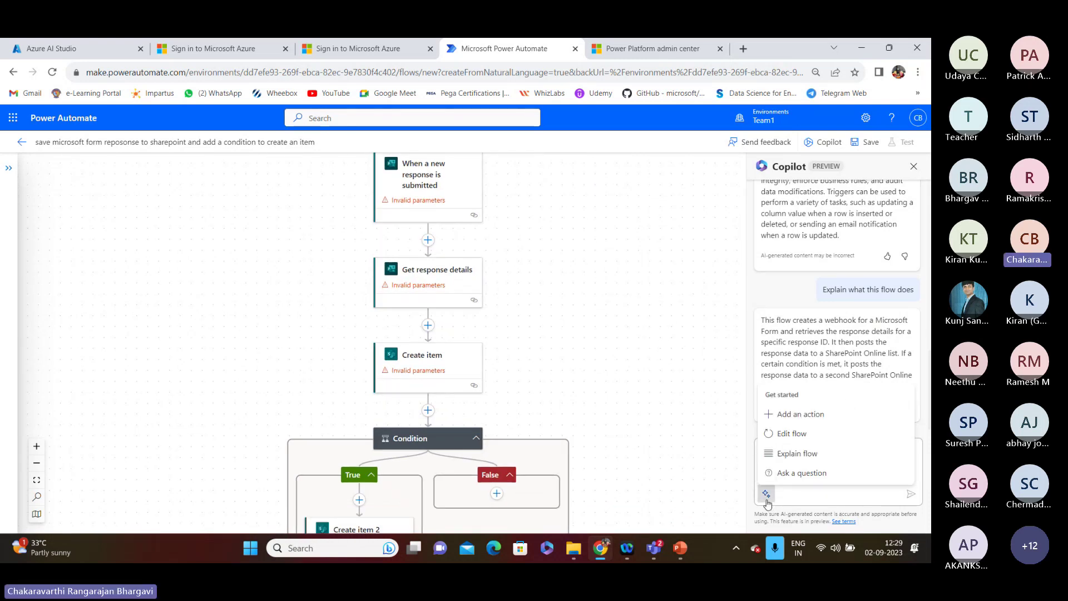
click(812, 438)
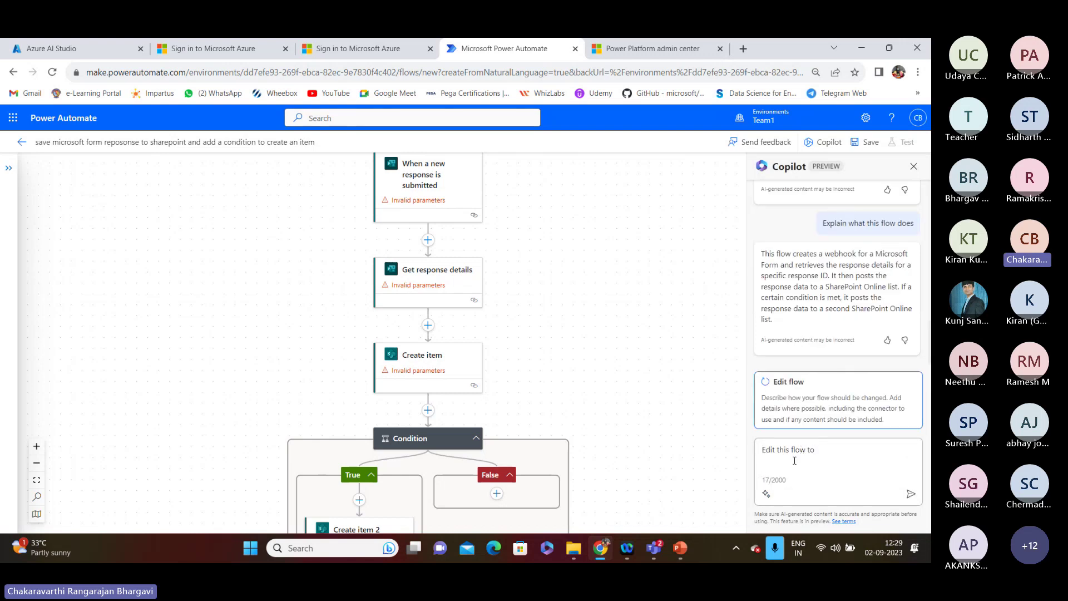
click(812, 452)
text(a)
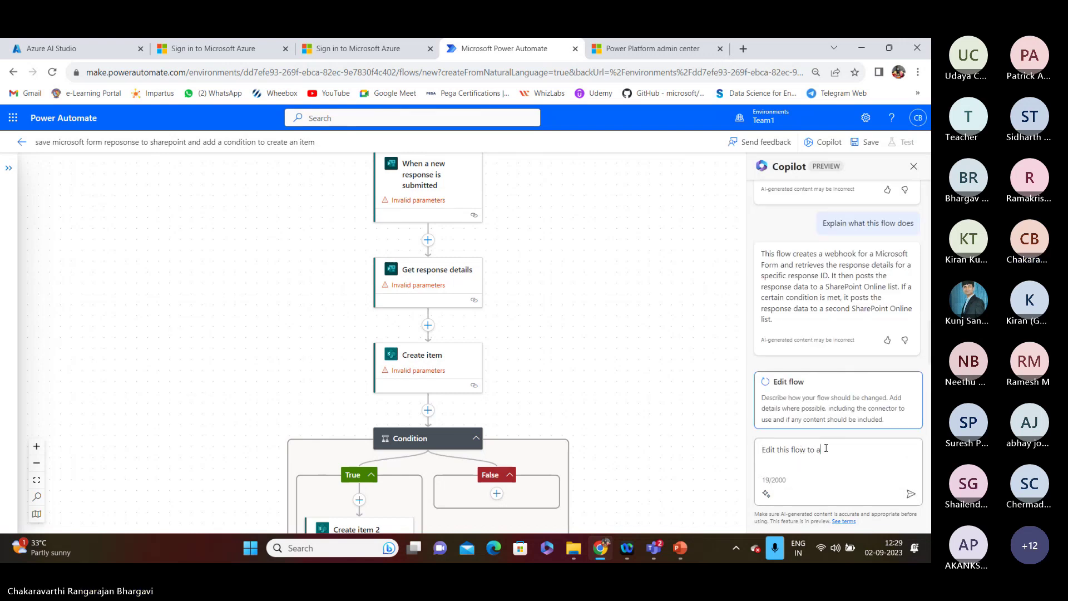
text(dd the n)
text(ma)
text(il tp)
text(w)
key(BackSpace)
key(BackSpace)
key(BackSpace)
key(BackSpace)
key(BackSpace)
key(BackSpace)
key(BackSpace)
key(BackSpace)
key(BackSpace)
key(BackSpace)
key(BackSpace)
text(send email when condition is true)
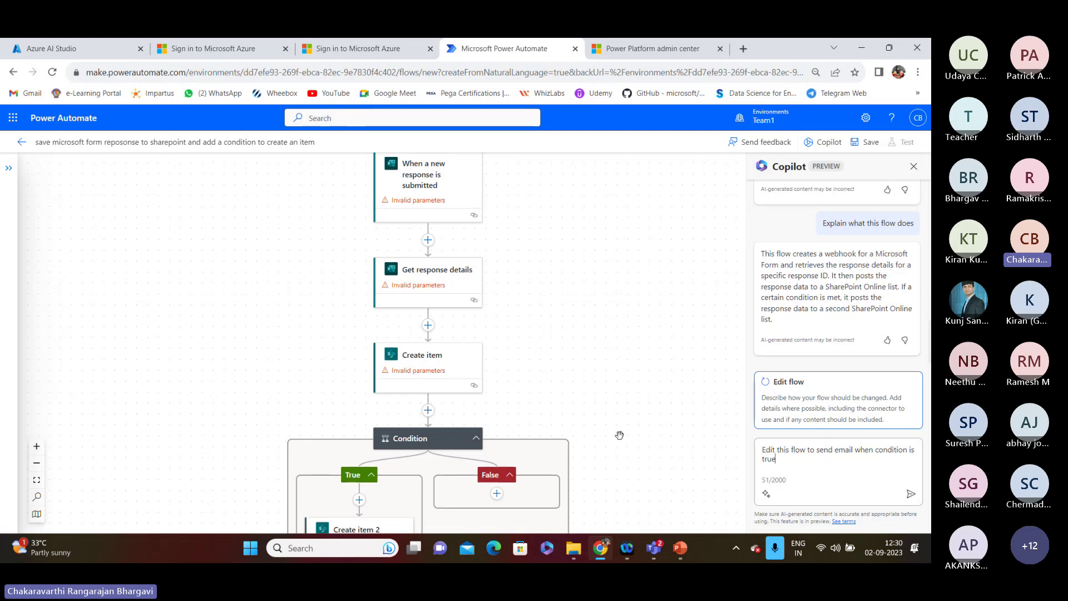
click(910, 494)
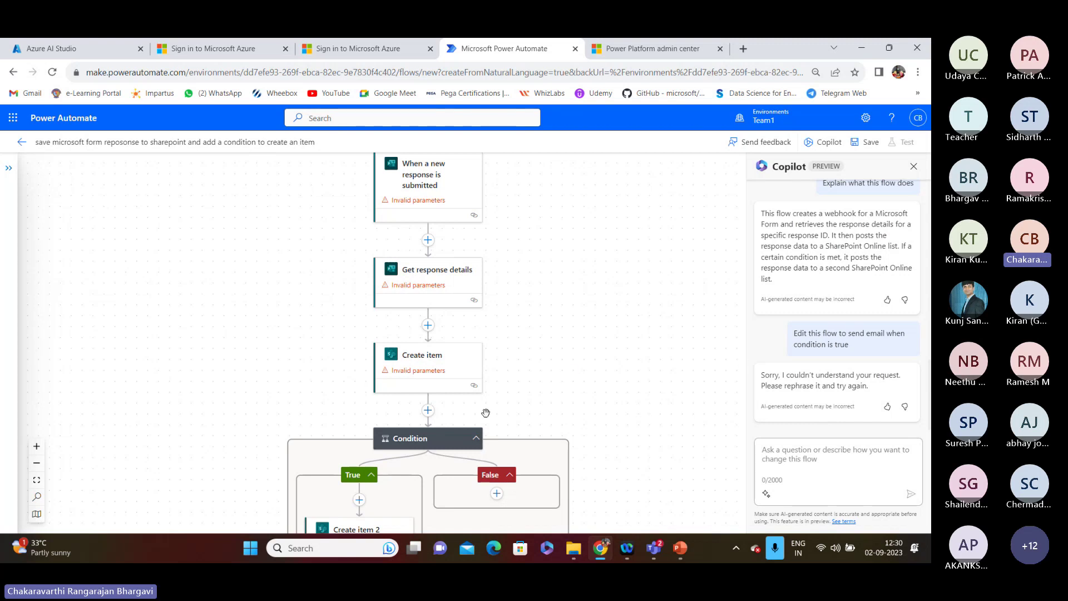
- Add the Office 365 Outlook action Get email (V2) after Create item 2 in the True branch and connect it with the signed-in work account
drag(594, 333, 550, 134)
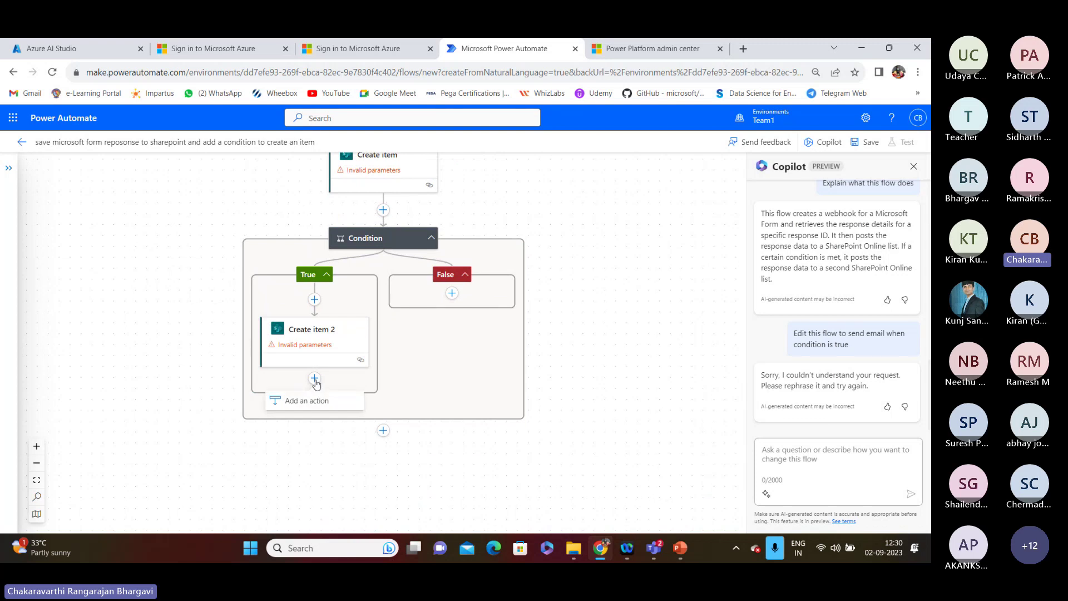
click(313, 402)
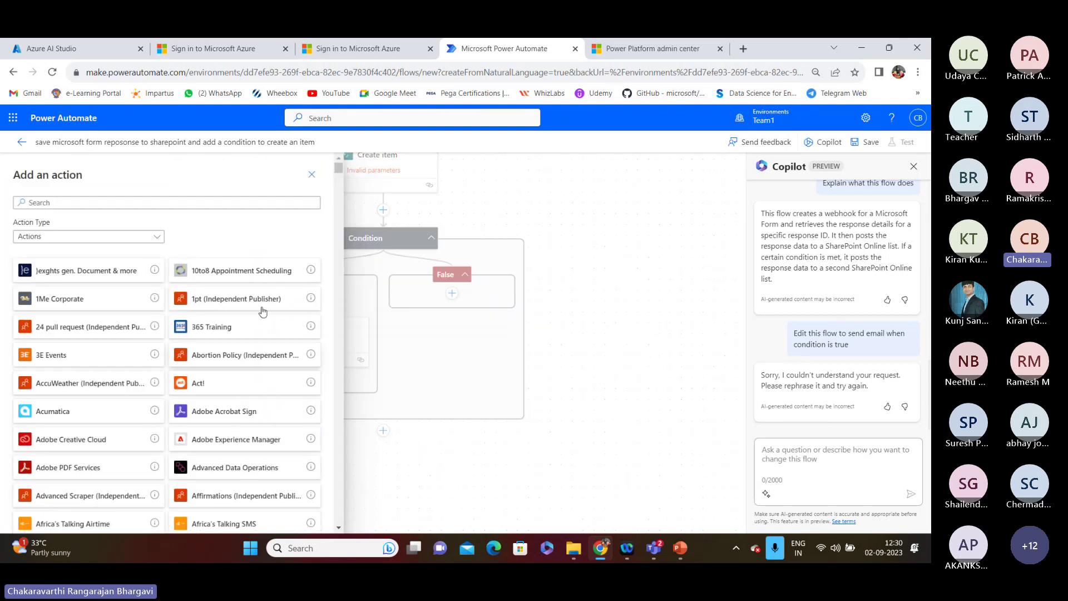
click(78, 199)
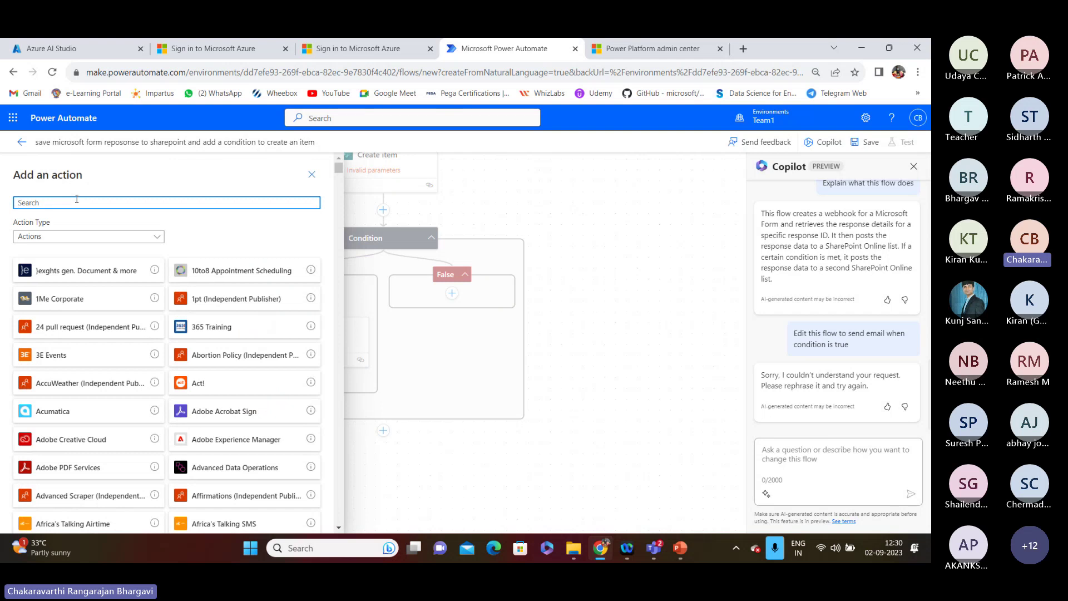
text(mail)
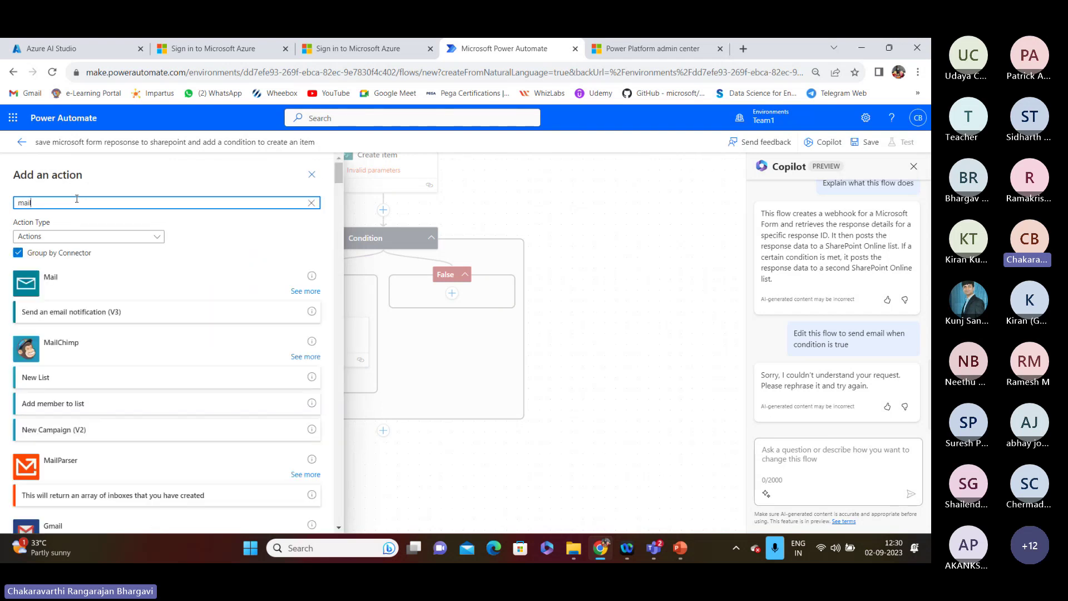
drag(339, 172, 350, 312)
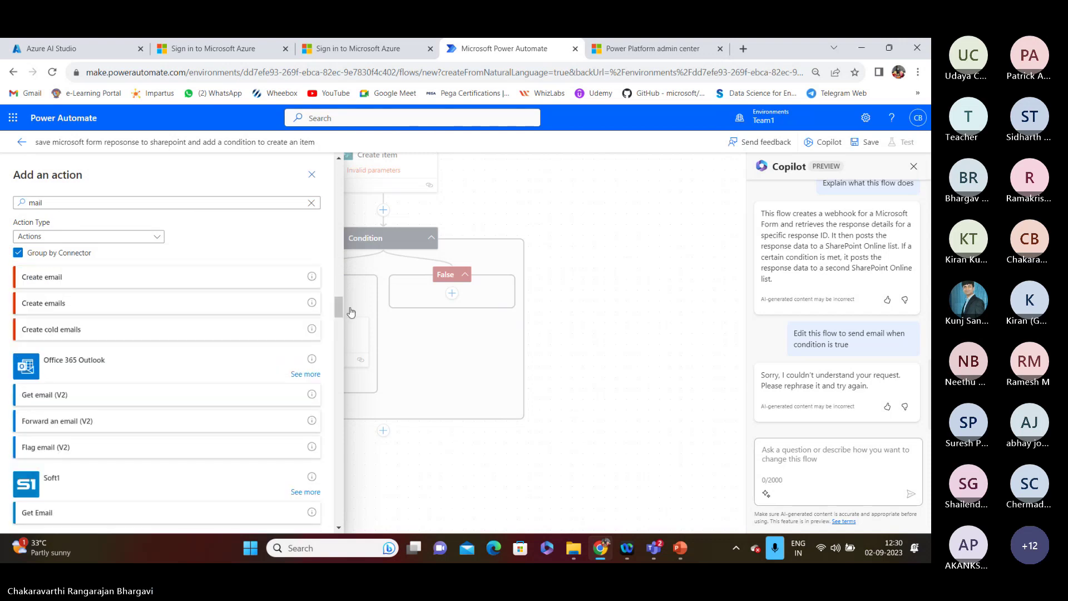
click(76, 401)
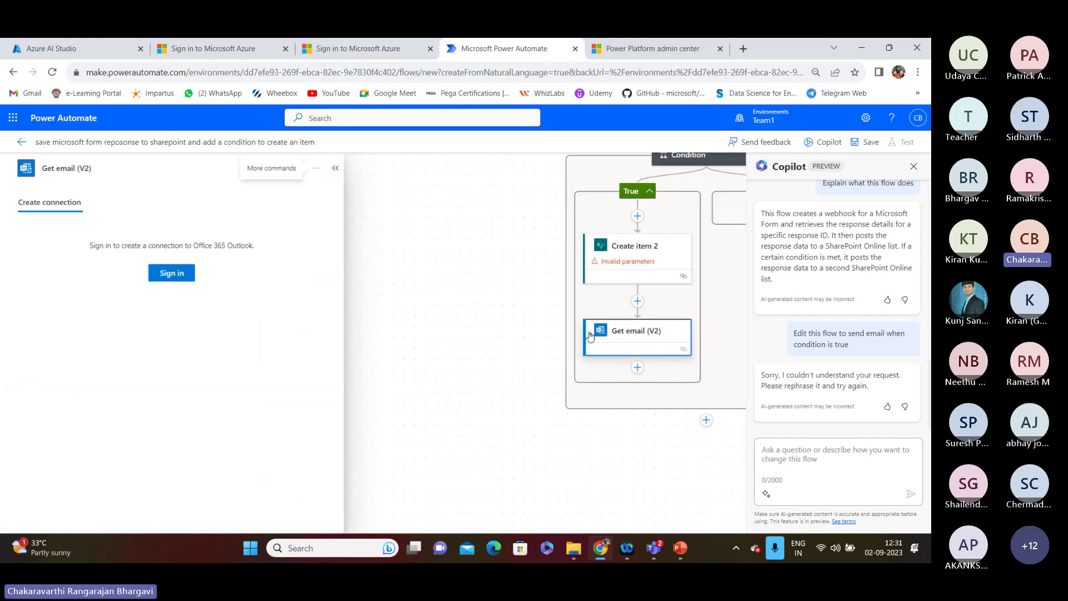
click(162, 276)
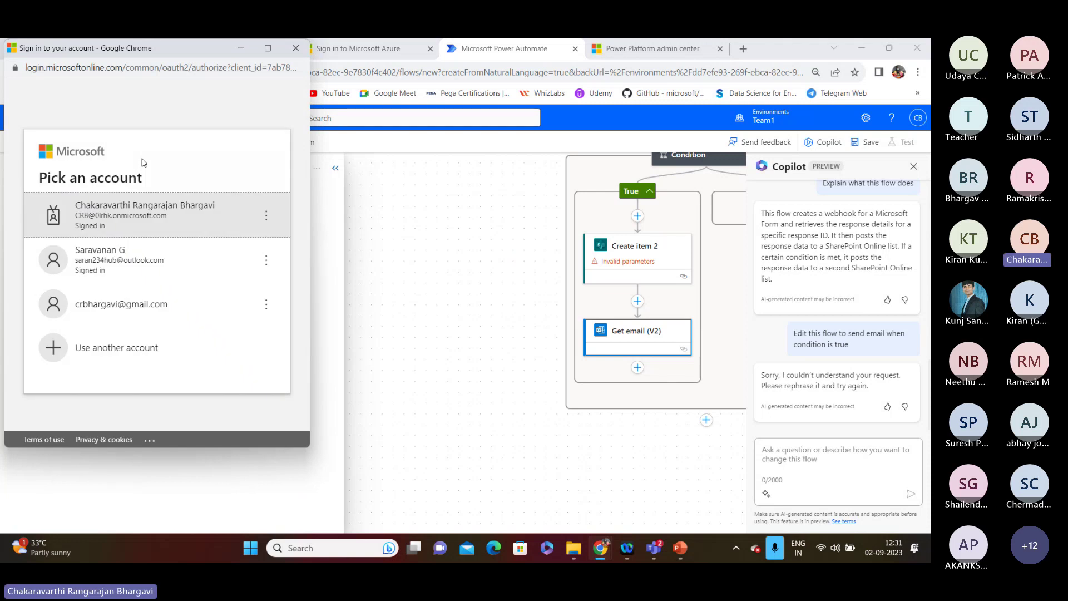
click(141, 225)
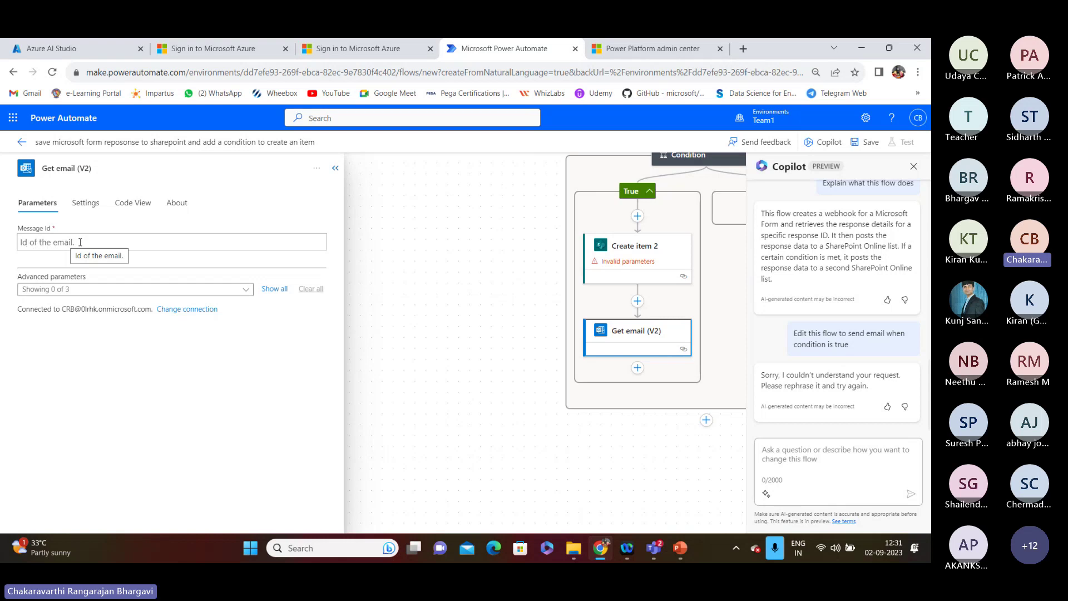
- Examine the dynamic content offered for the Message Id of Get email (V2)
click(80, 242)
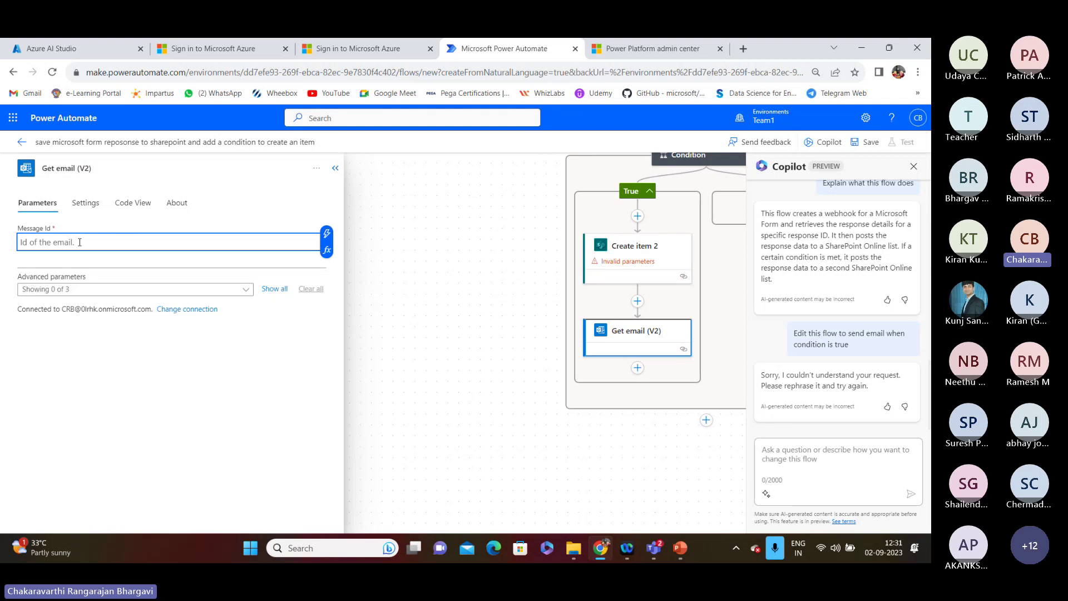
click(327, 234)
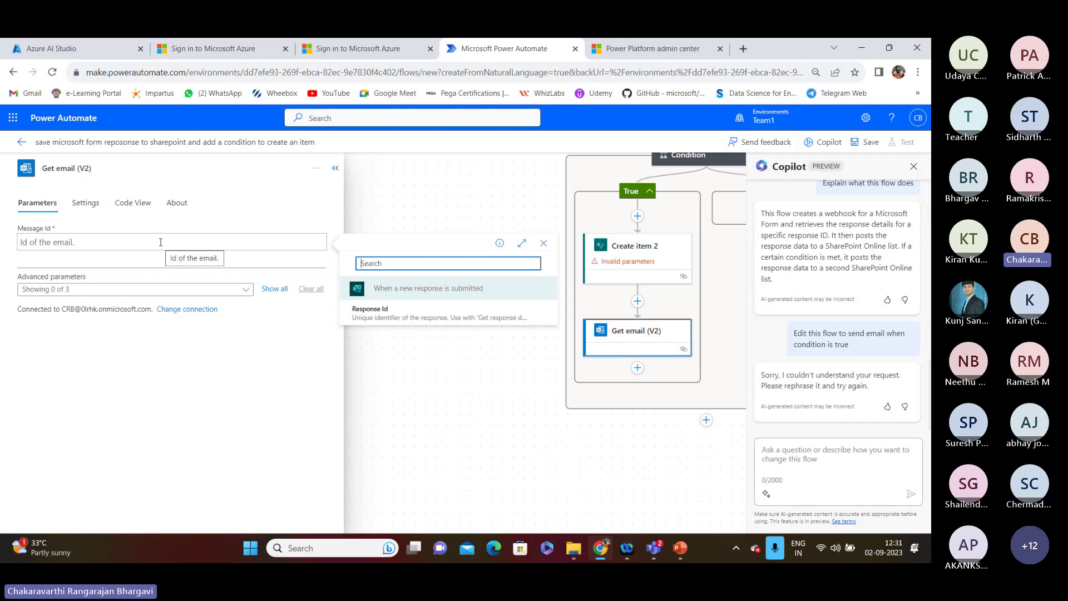
click(112, 241)
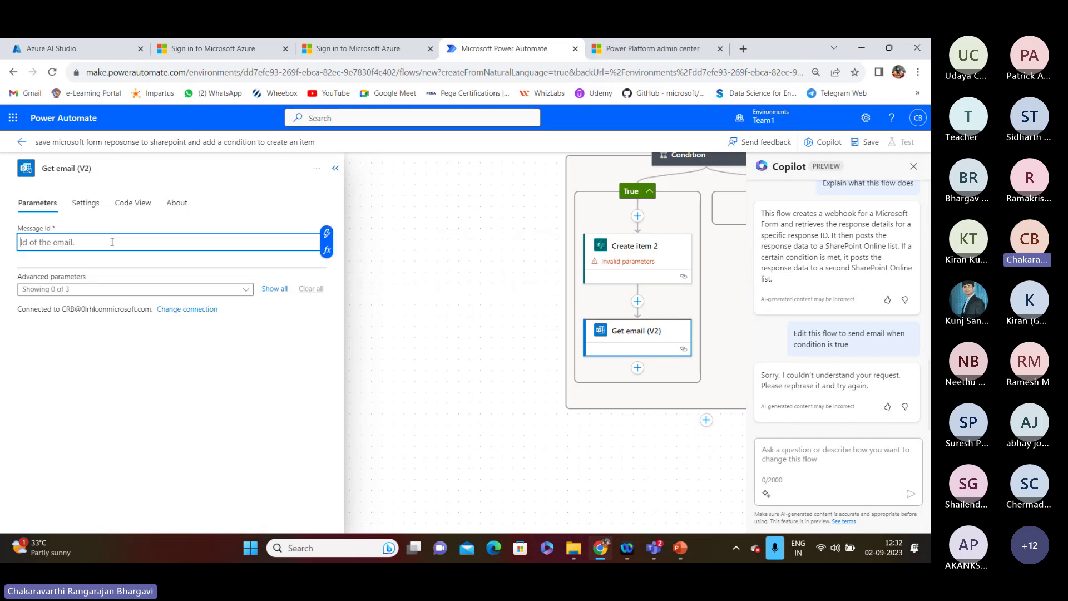
click(328, 234)
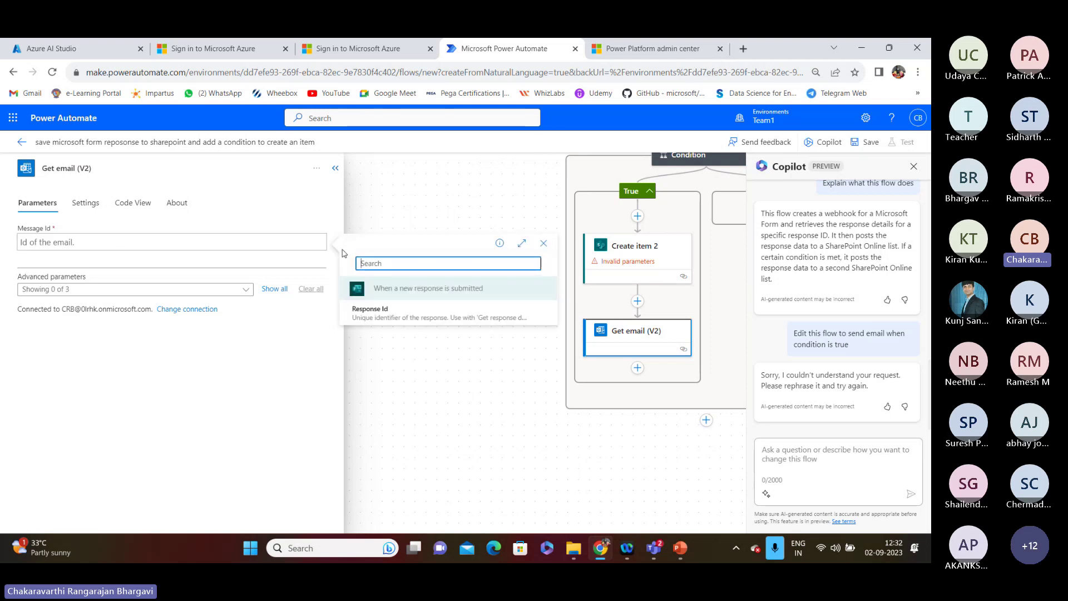
click(309, 243)
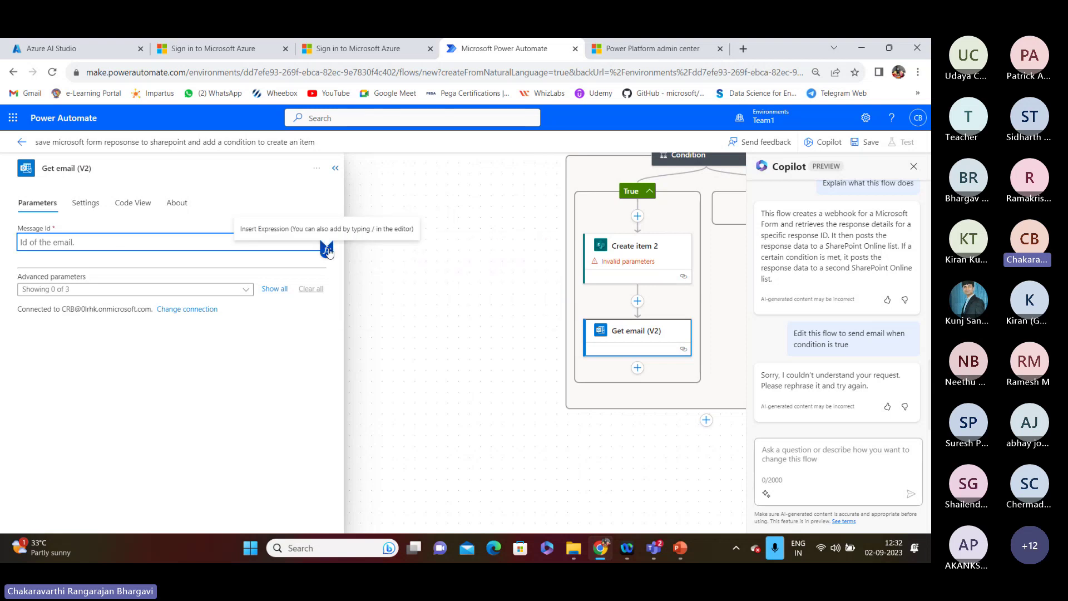
- Try a concat() expression for the Message Id, view the expression's dynamic content, and discard it
click(329, 252)
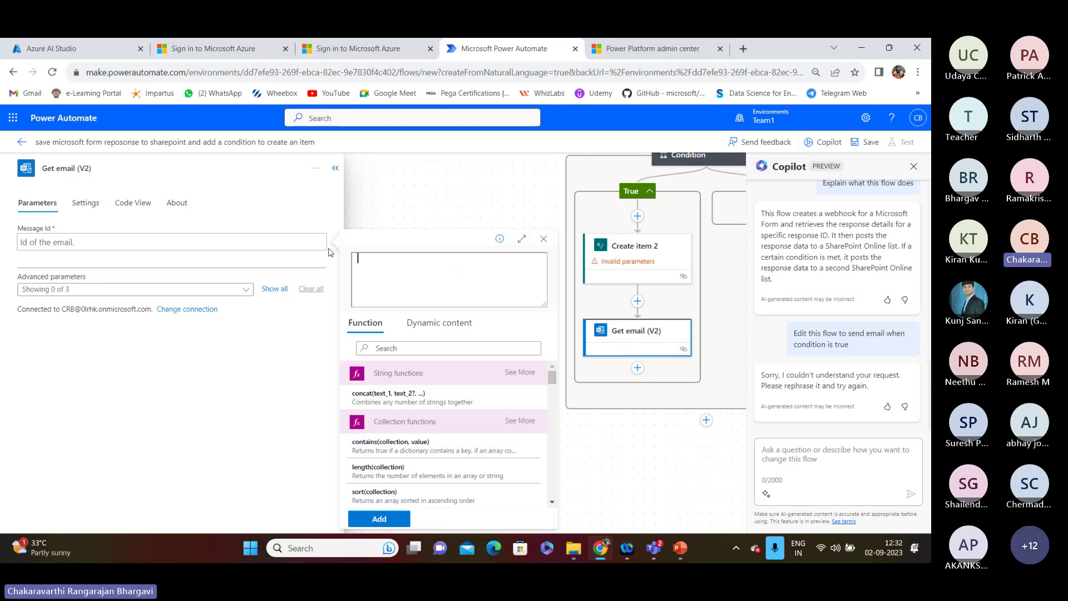
click(411, 403)
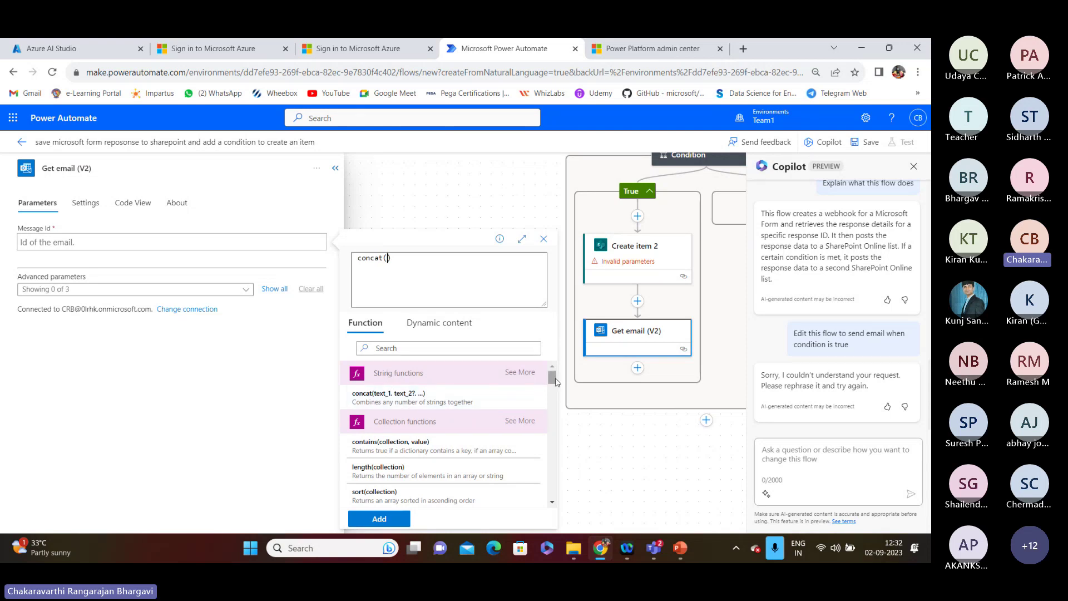
drag(554, 378, 554, 378)
click(439, 325)
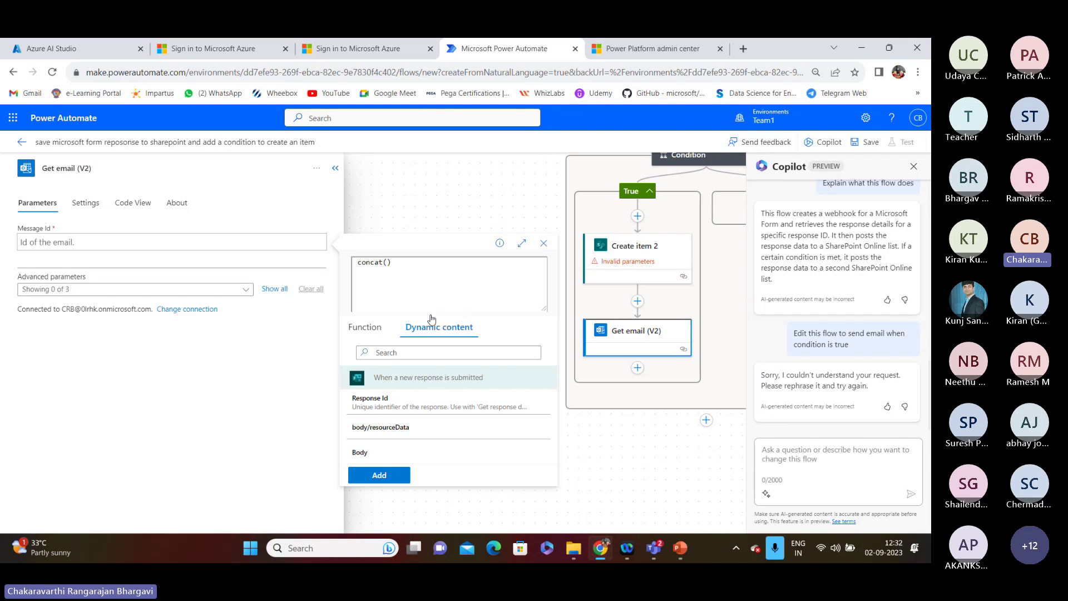
click(544, 246)
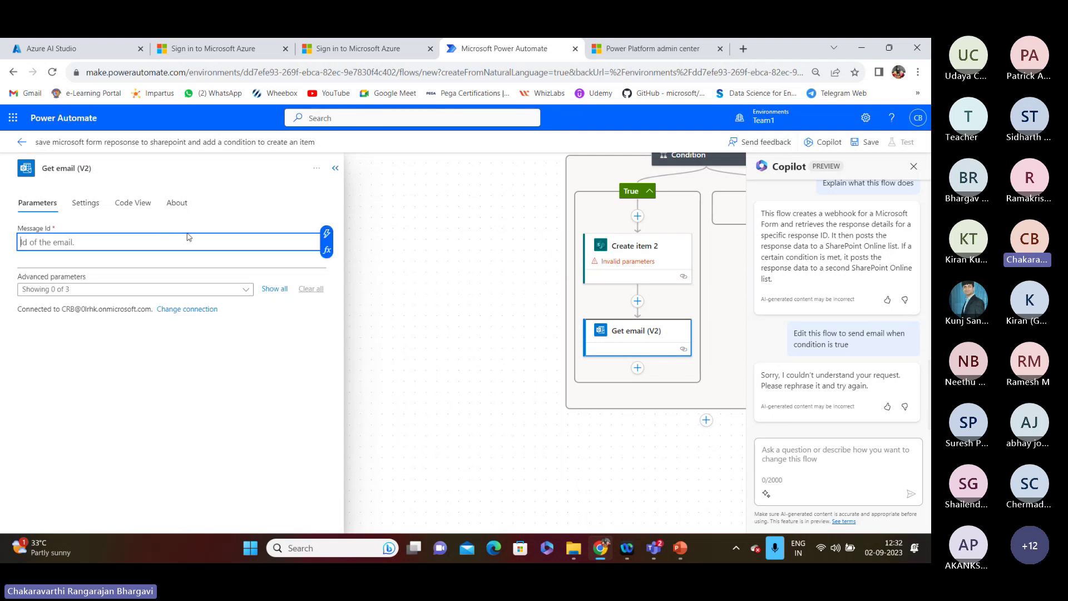
click(335, 168)
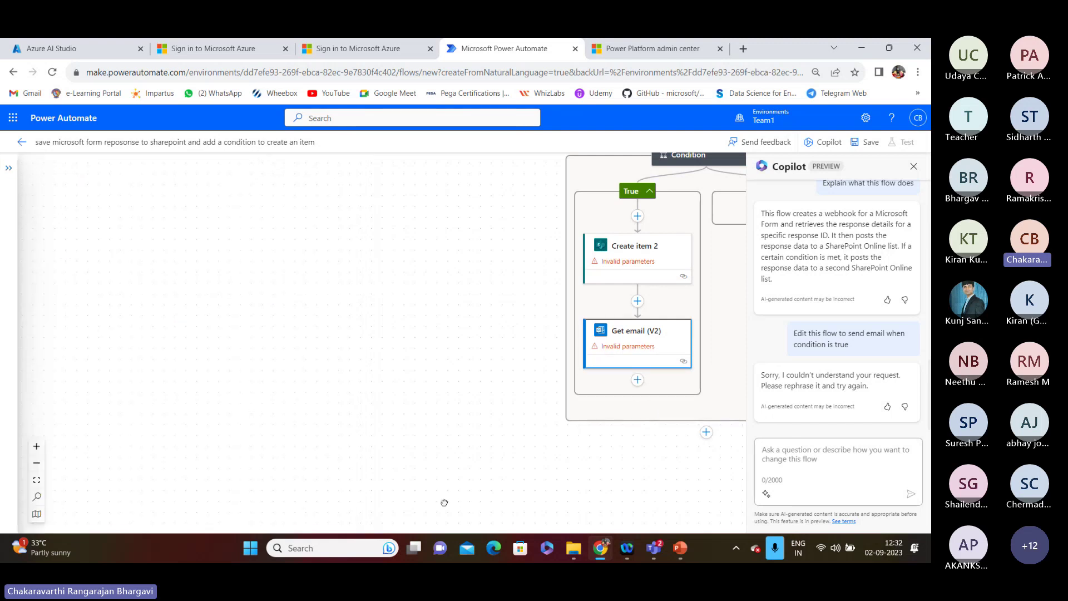
- Start an "Add an action" request in Copilot from its suggested prompts
drag(450, 498, 107, 473)
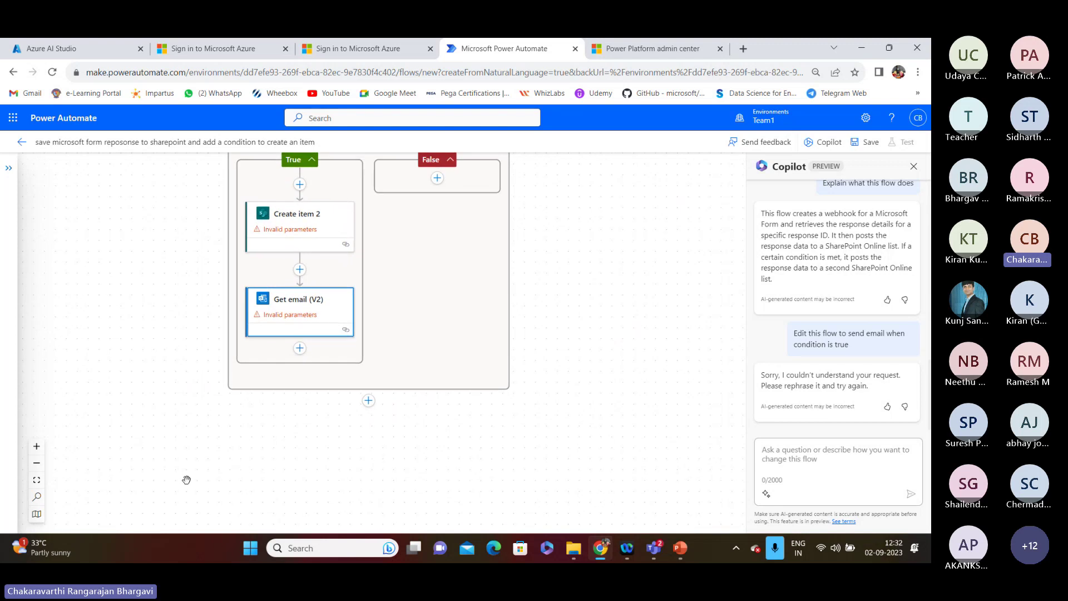
click(766, 493)
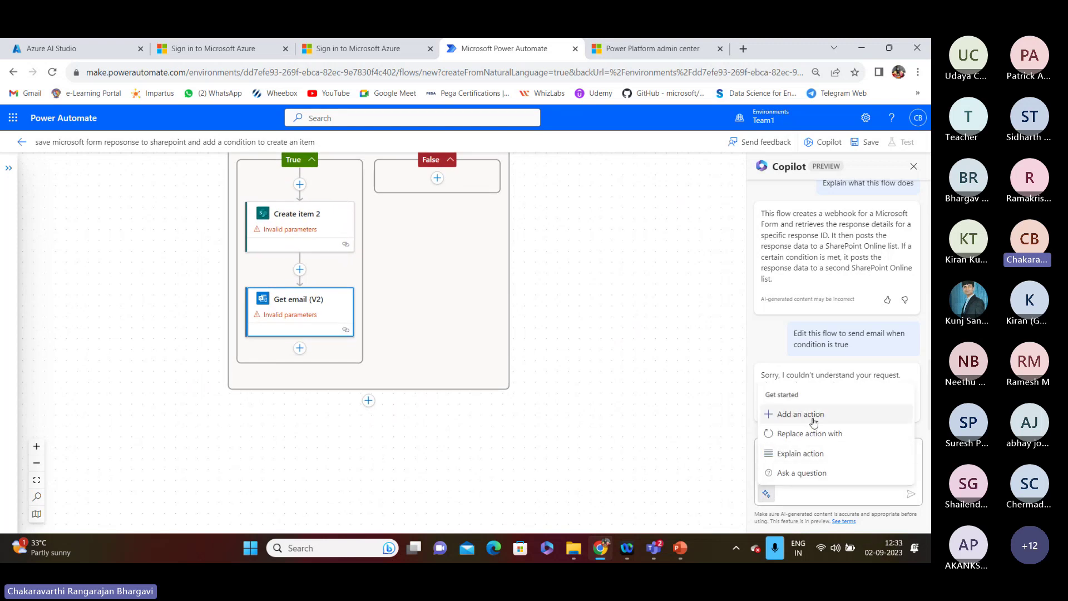
click(808, 414)
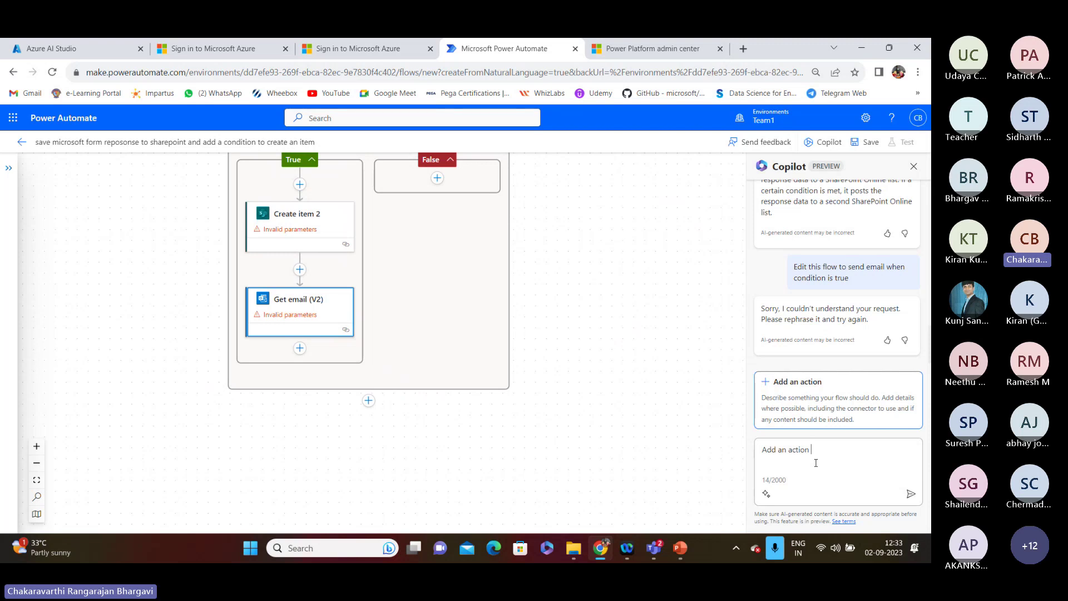
key(BackSpace)
key(BackSpace)
key(BackSpace)
- Review the parameters of Get email (V2) and the Form Id choices of Get response details
click(299, 312)
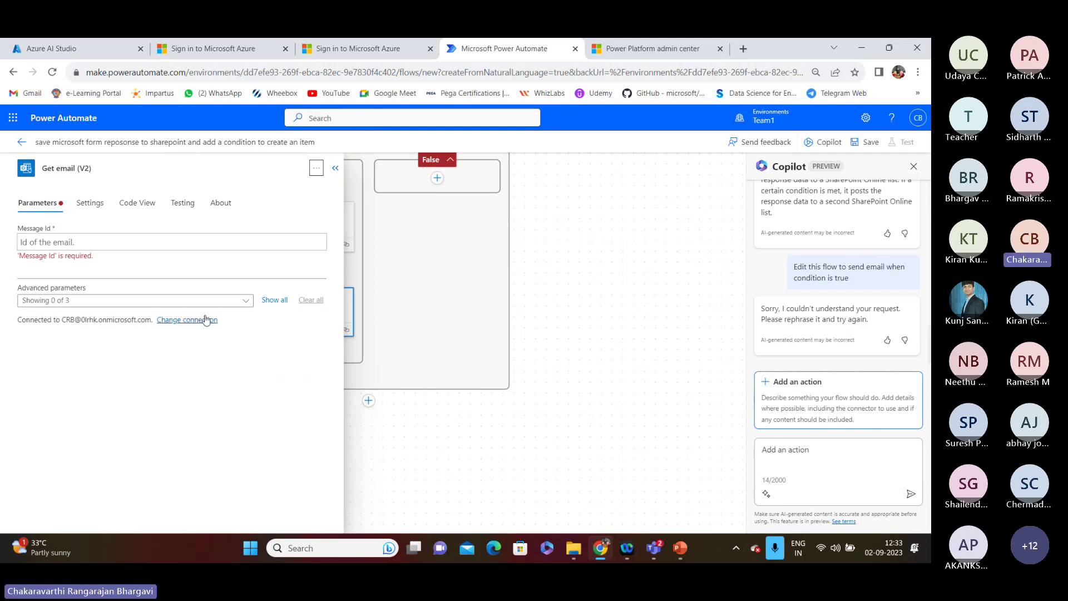
click(336, 168)
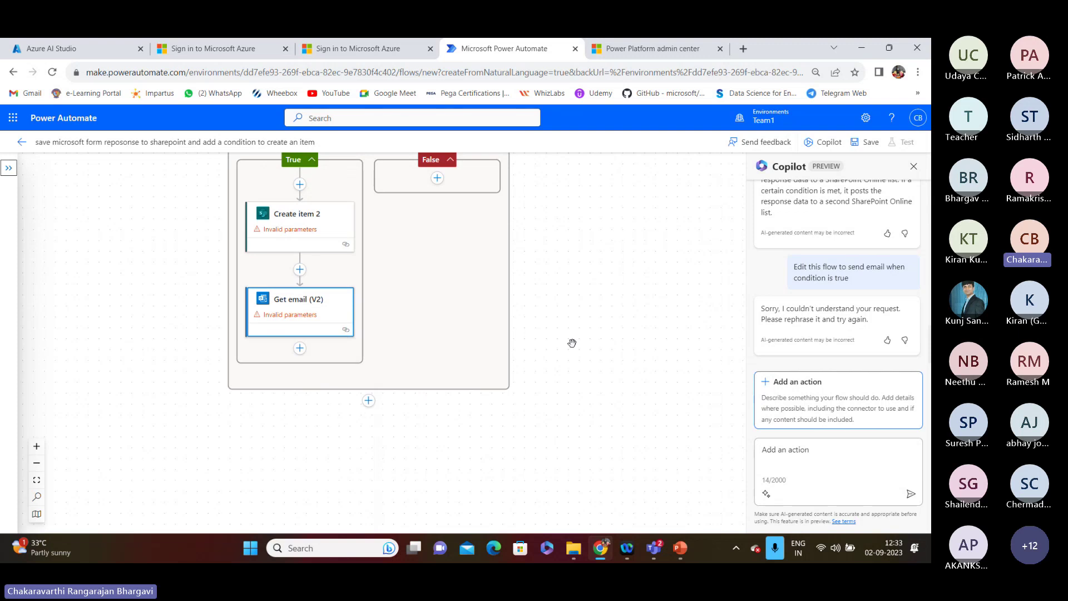
scroll(556, 333, up, 4)
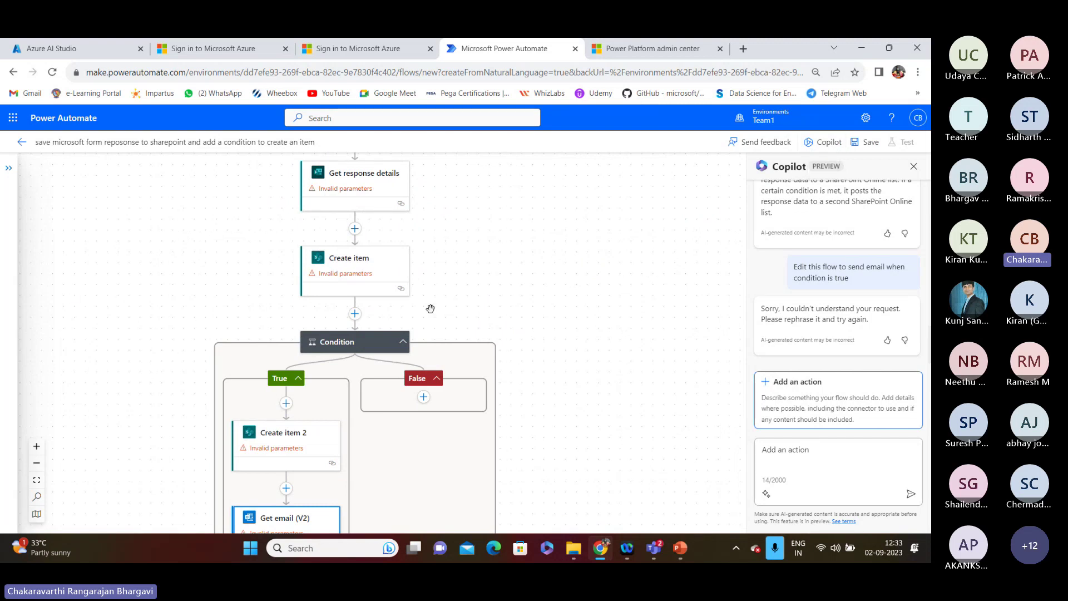
click(356, 181)
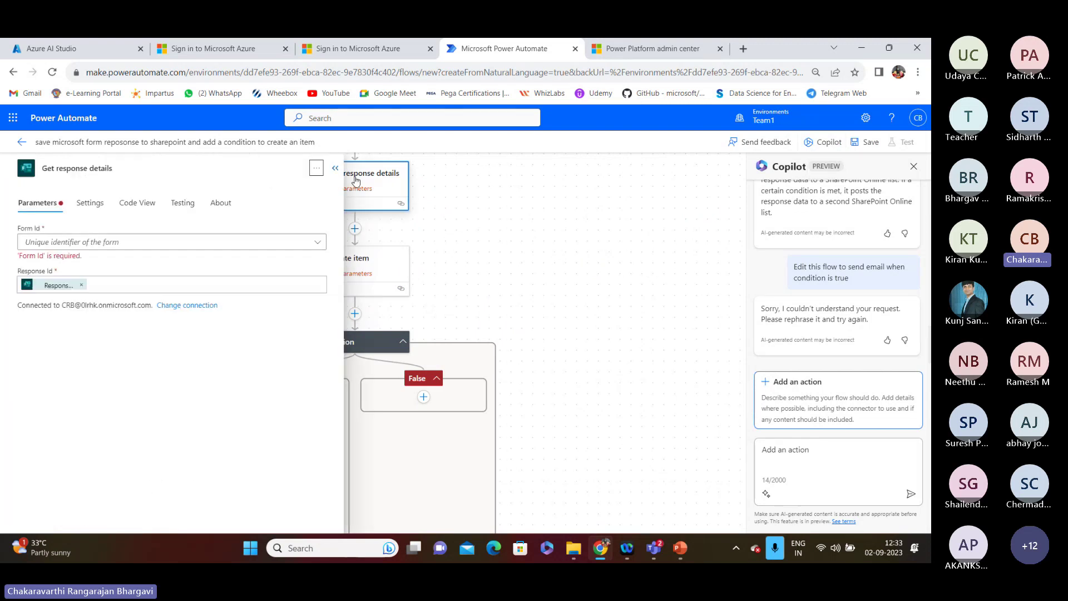
click(45, 244)
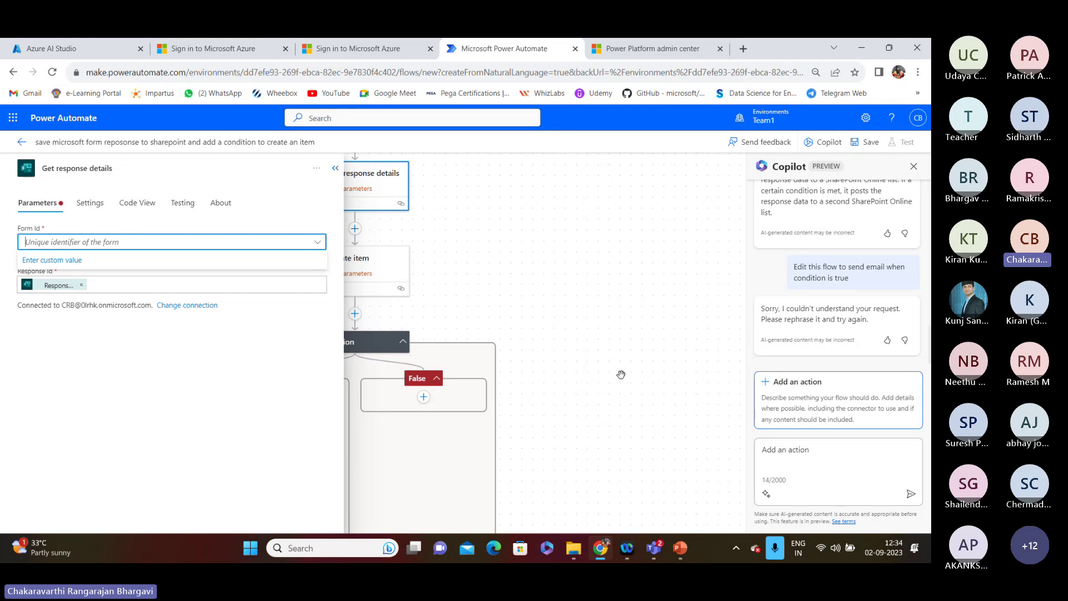
click(557, 285)
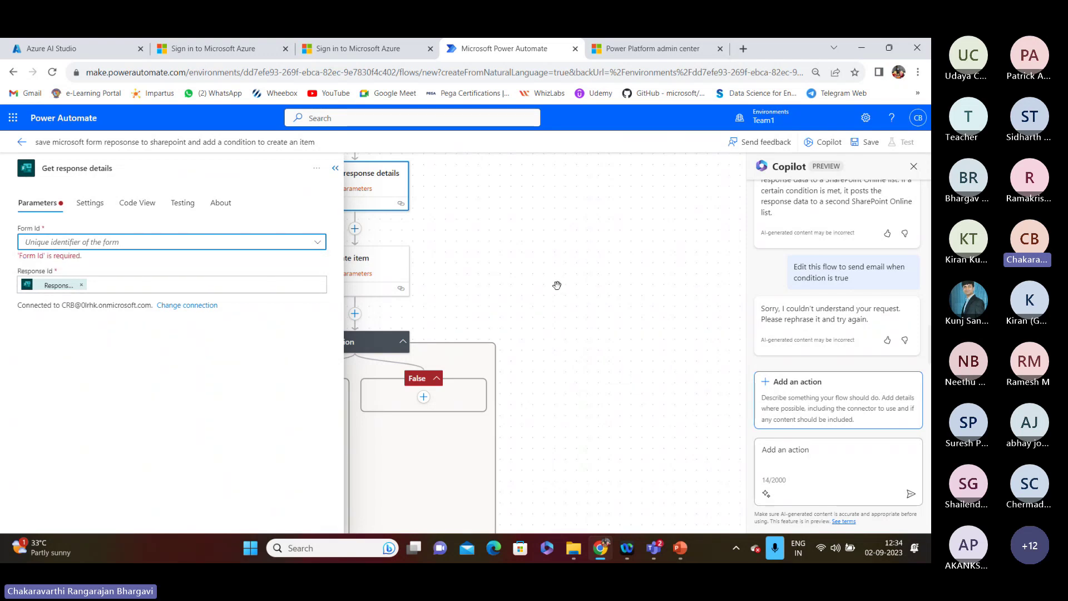
click(335, 168)
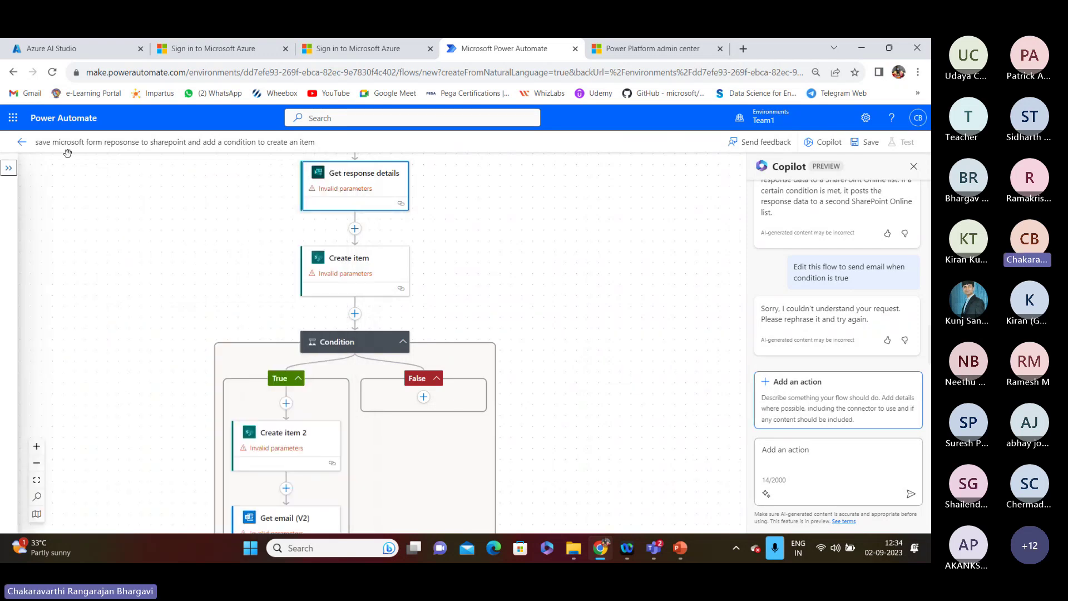
- Leave the flow without saving it and return to the home page
click(23, 145)
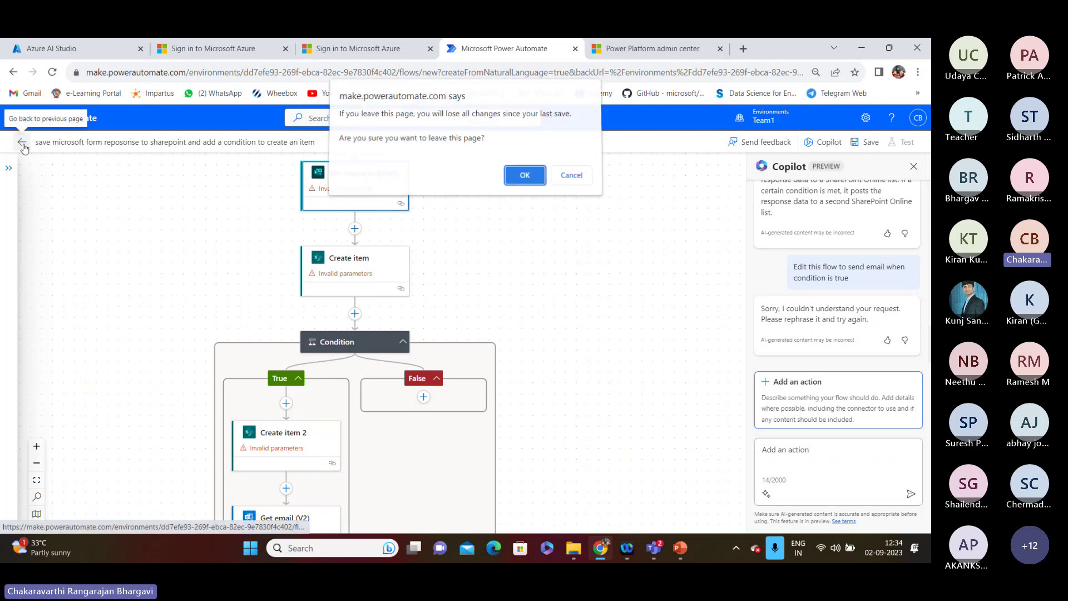
click(525, 178)
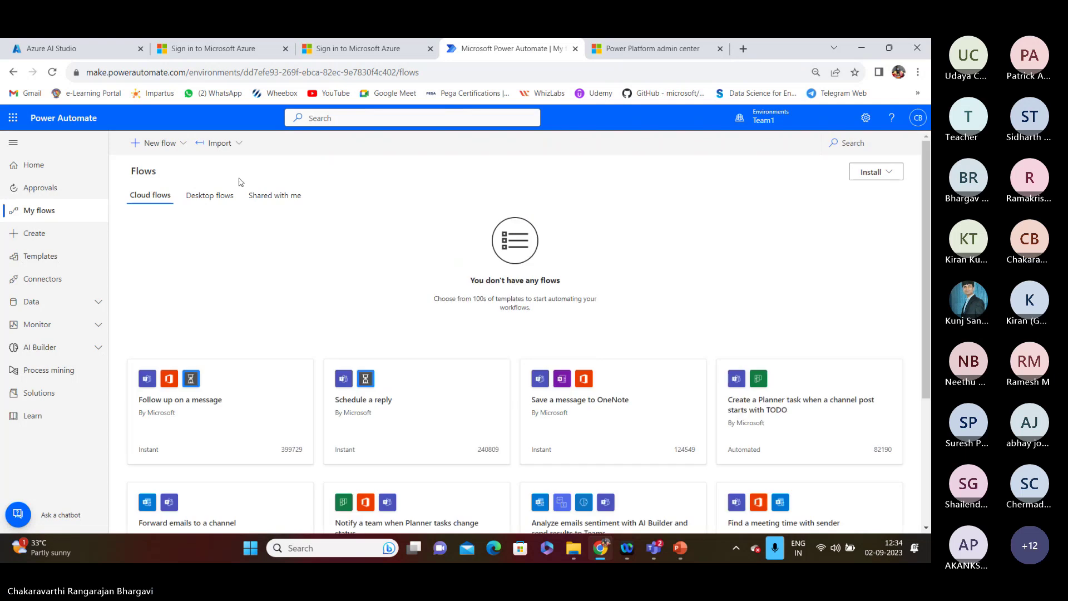
click(166, 147)
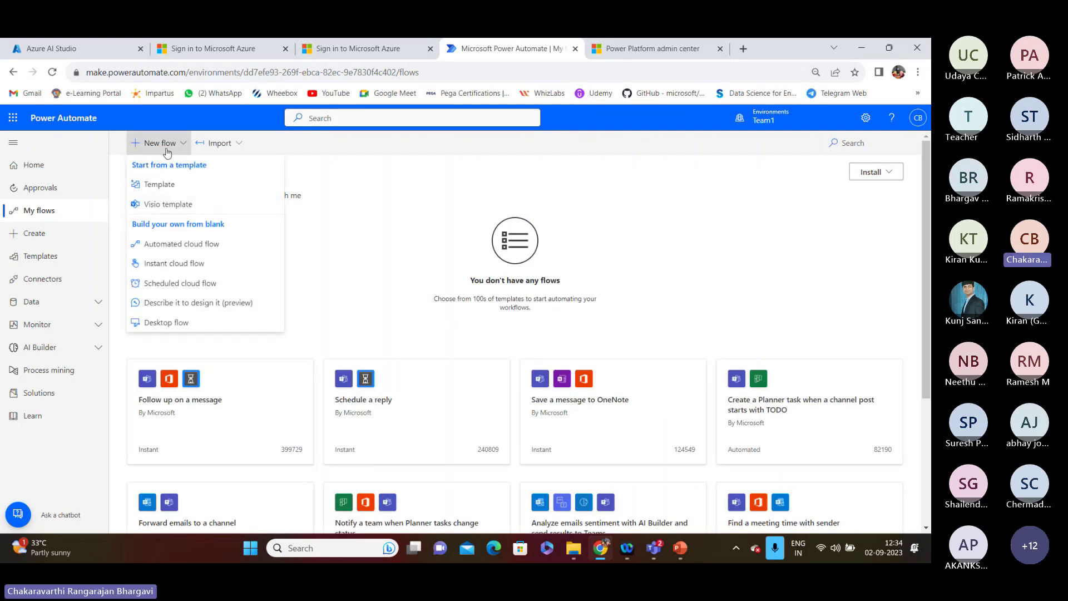
click(32, 164)
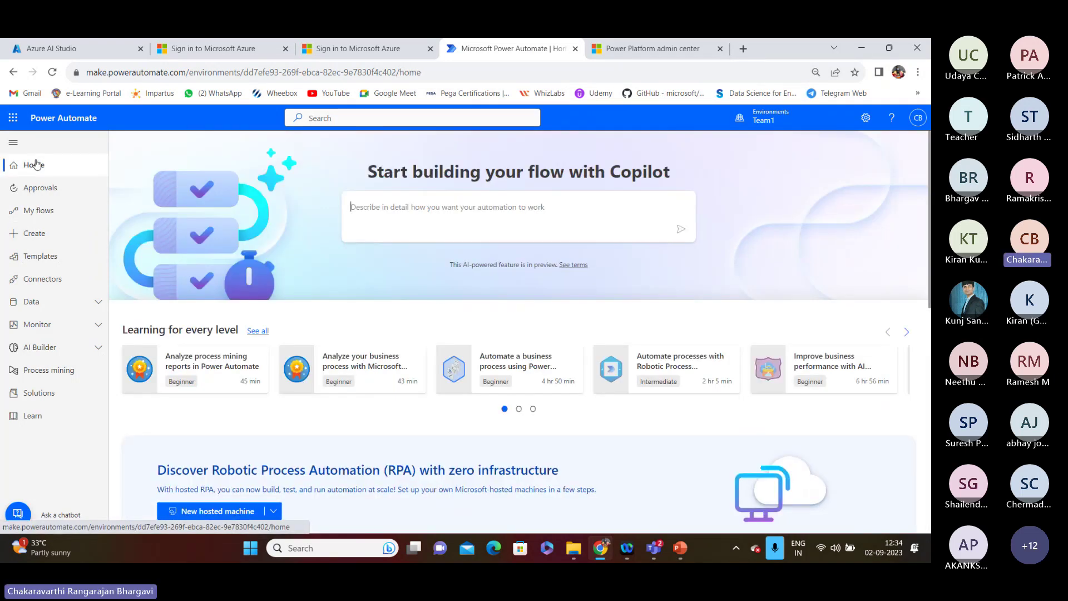
- Describe a new flow as "AI builder" and choose the suggestion "Process Forms information from AI Builder to SharePoint"
click(419, 209)
text(AI)
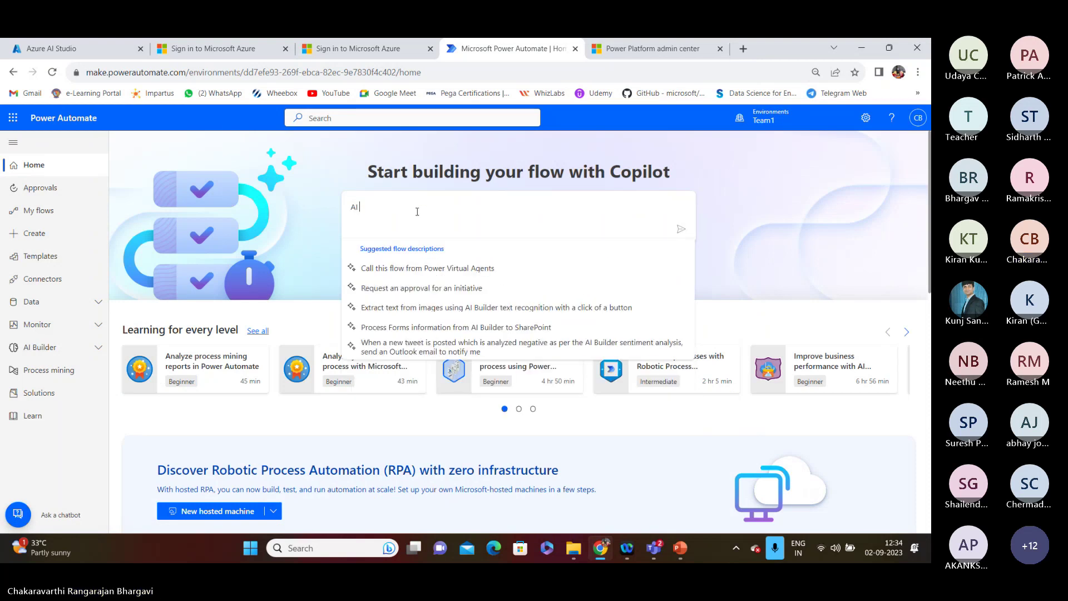
text( bu)
key(BackSpace)
text(bu)
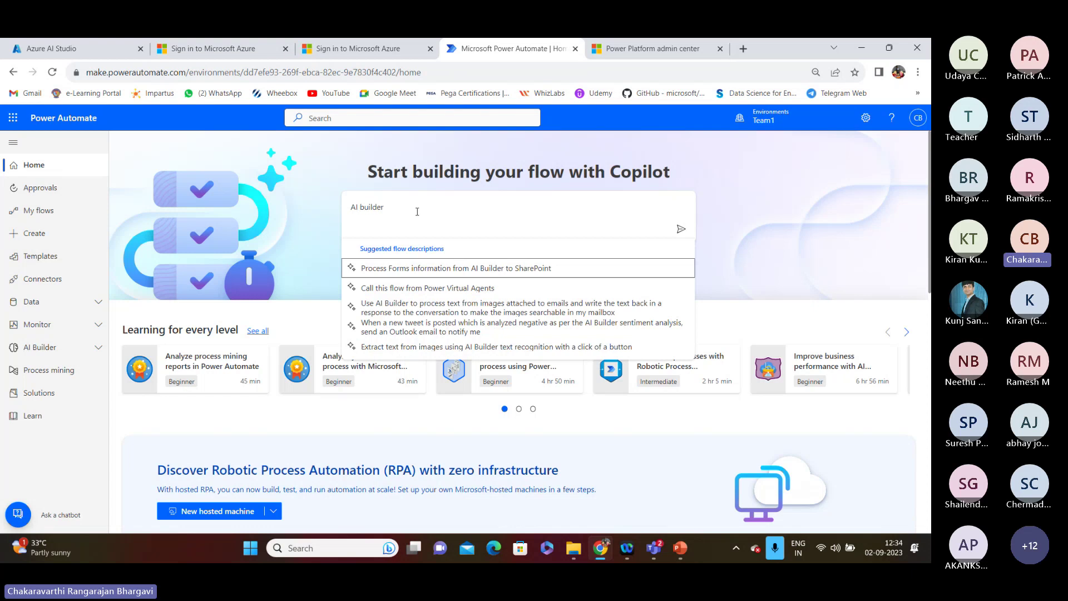
click(460, 273)
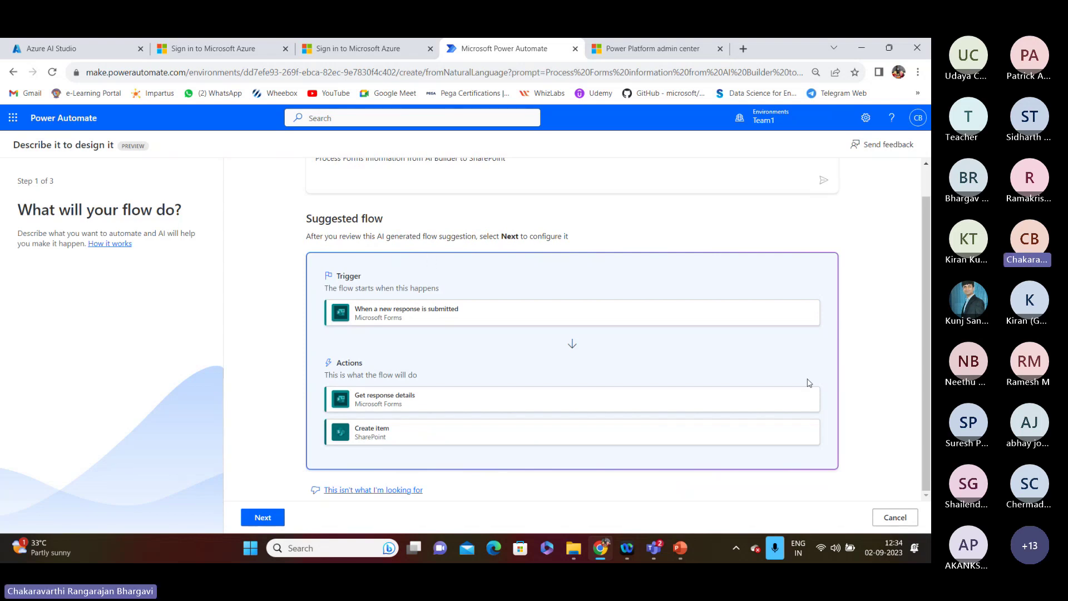
- Accept the suggested flow and its Microsoft Forms and SharePoint connections, and create it without configuring the optional settings
mouse_move(928, 355)
mouse_down()
mouse_move(929, 304)
mouse_move(930, 356)
mouse_up()
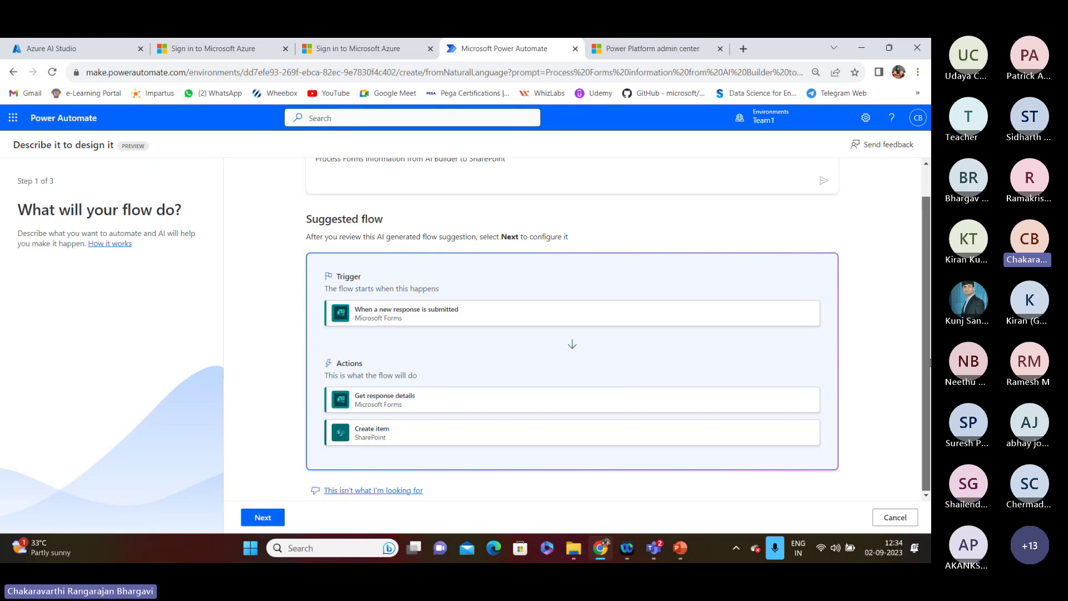
click(268, 518)
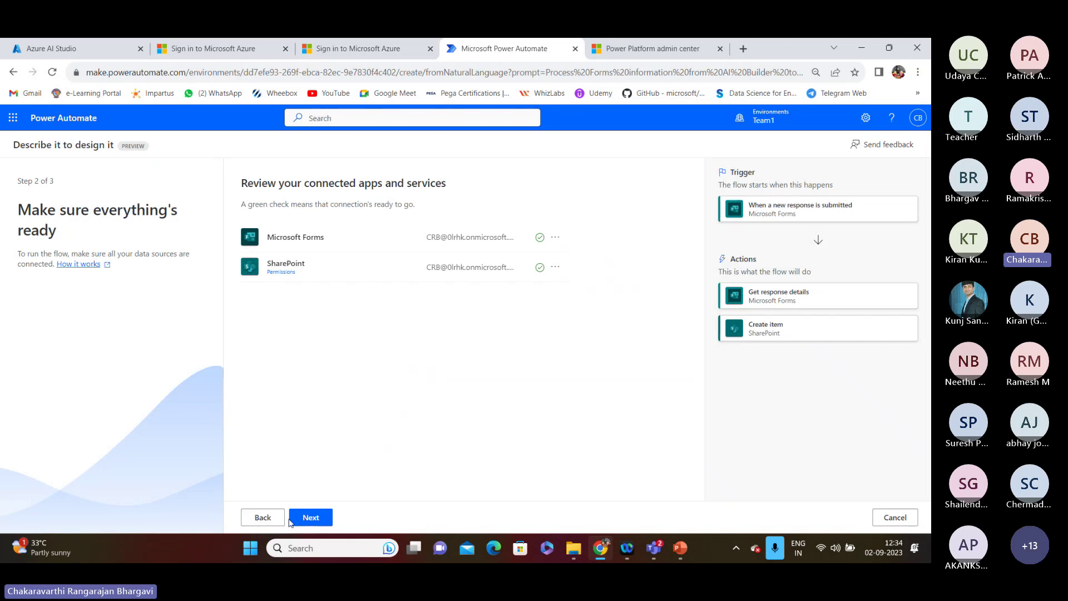
click(313, 518)
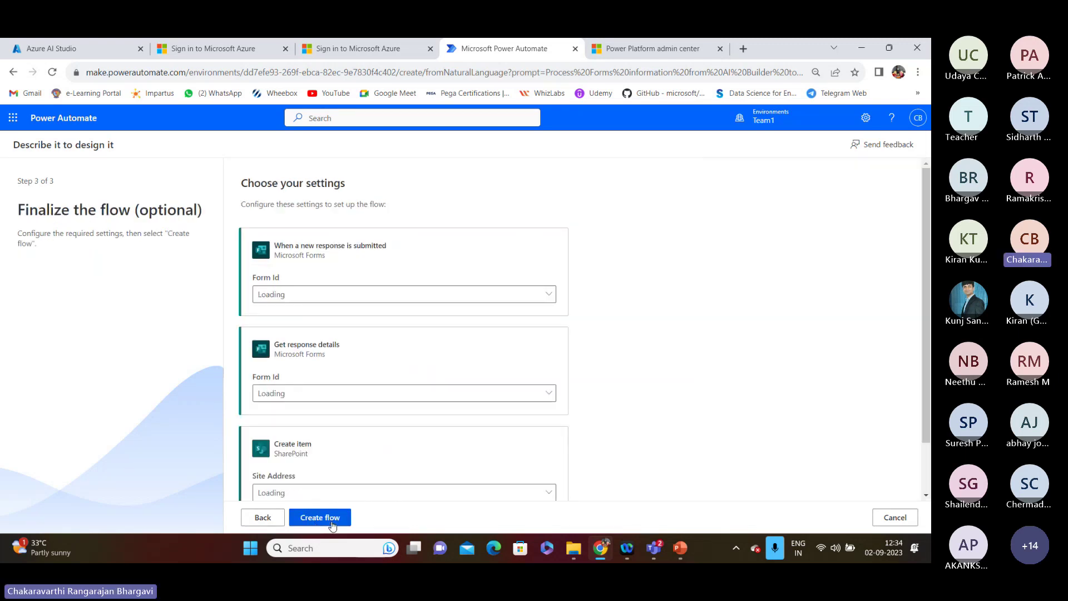
click(323, 518)
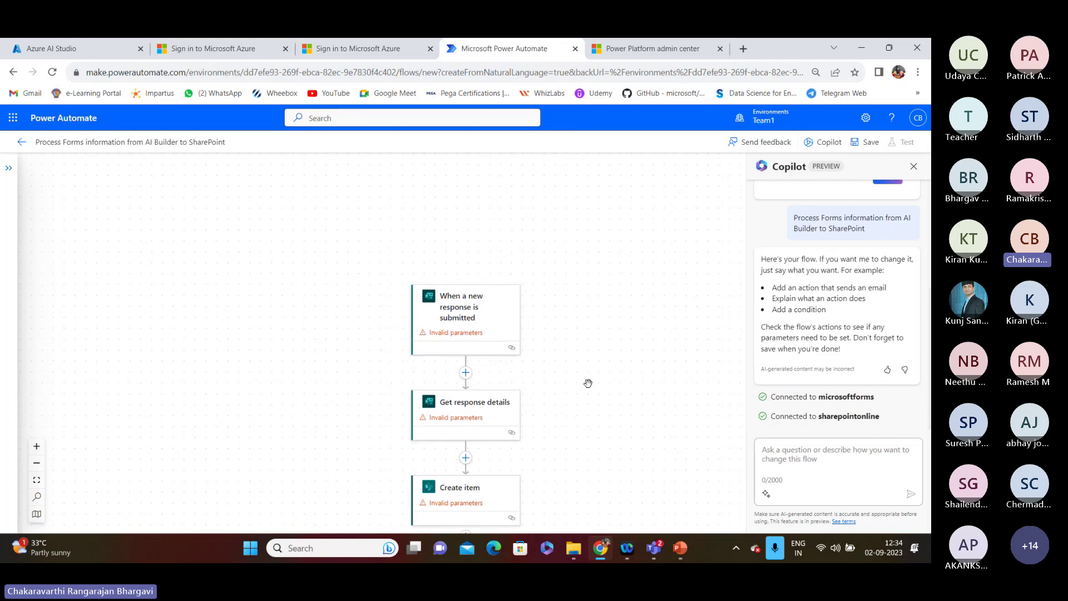
- Ask Copilot to change the flow with the request "Add an action add AI builder to read the values from pdf"
click(766, 494)
click(790, 412)
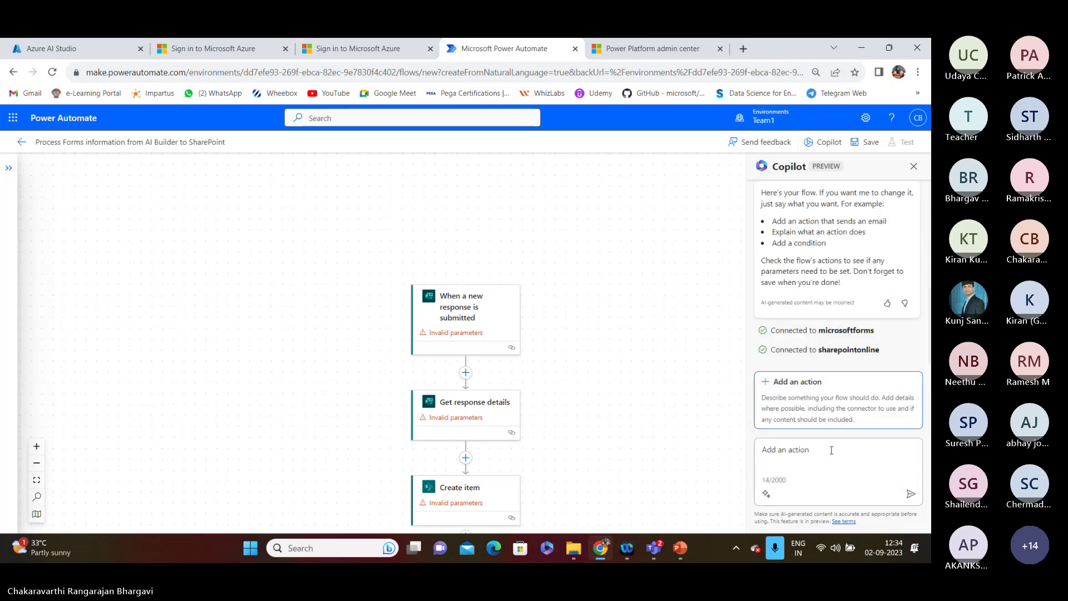
text(s)
text(dd A)
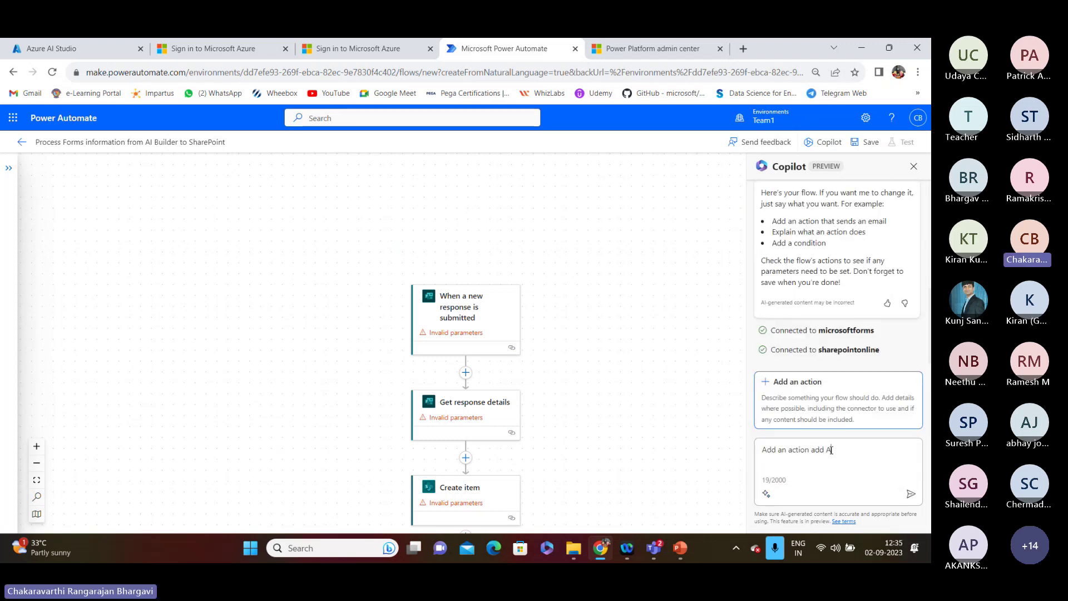
text(I builder ti)
key(BackSpace)
text(p )
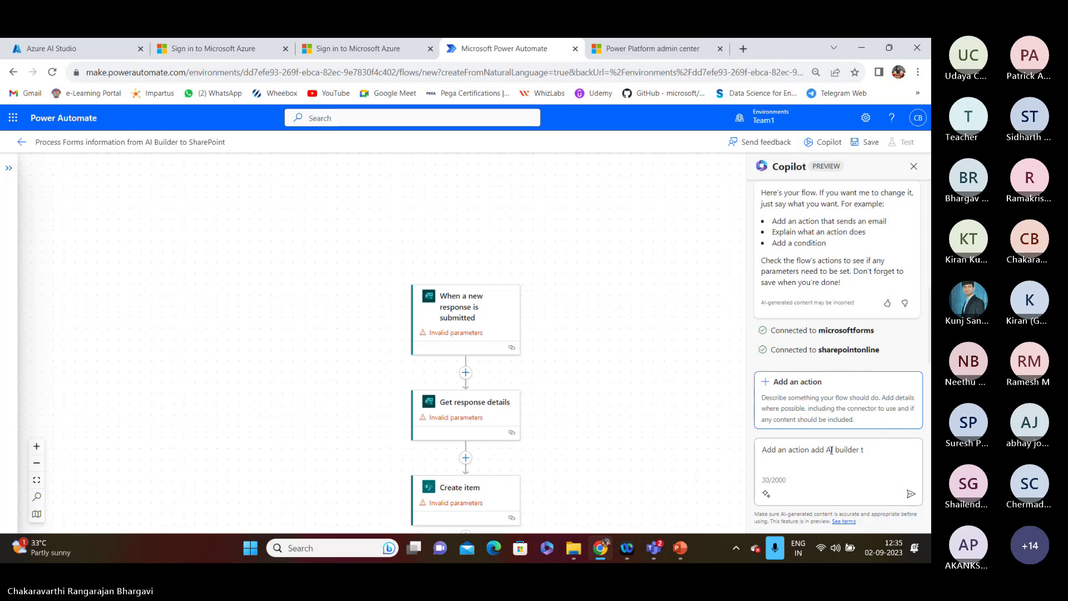
text(o read th)
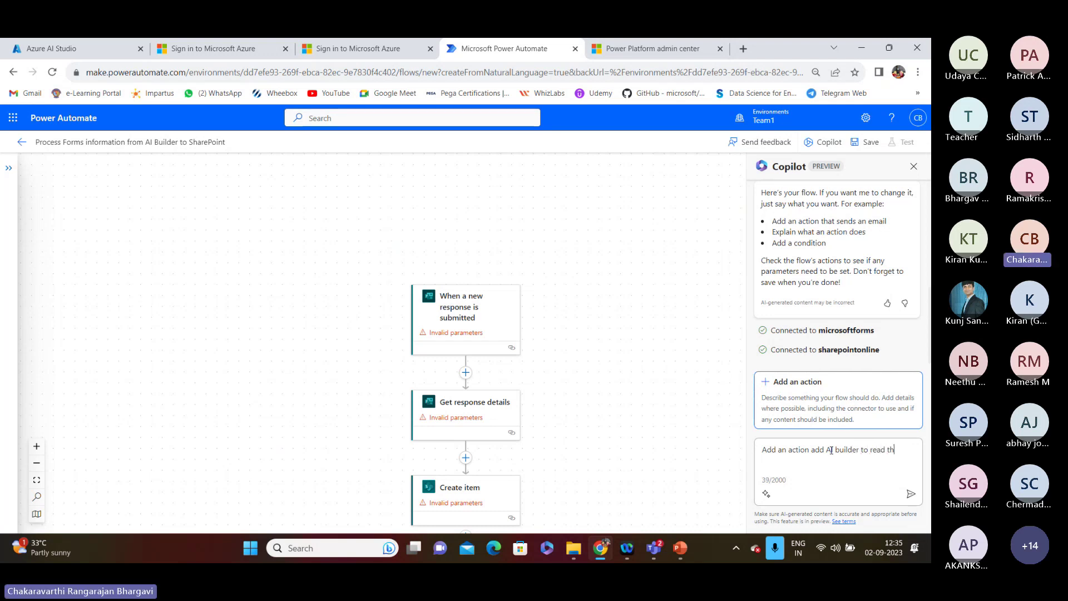
text(e values from pdf)
key(Return)
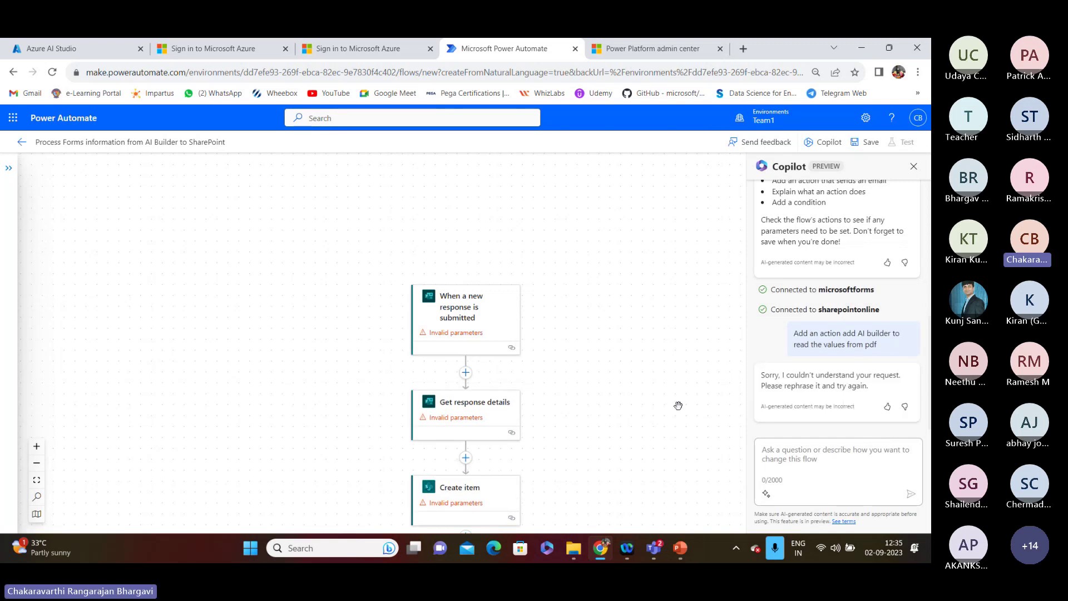
drag(668, 406, 650, 265)
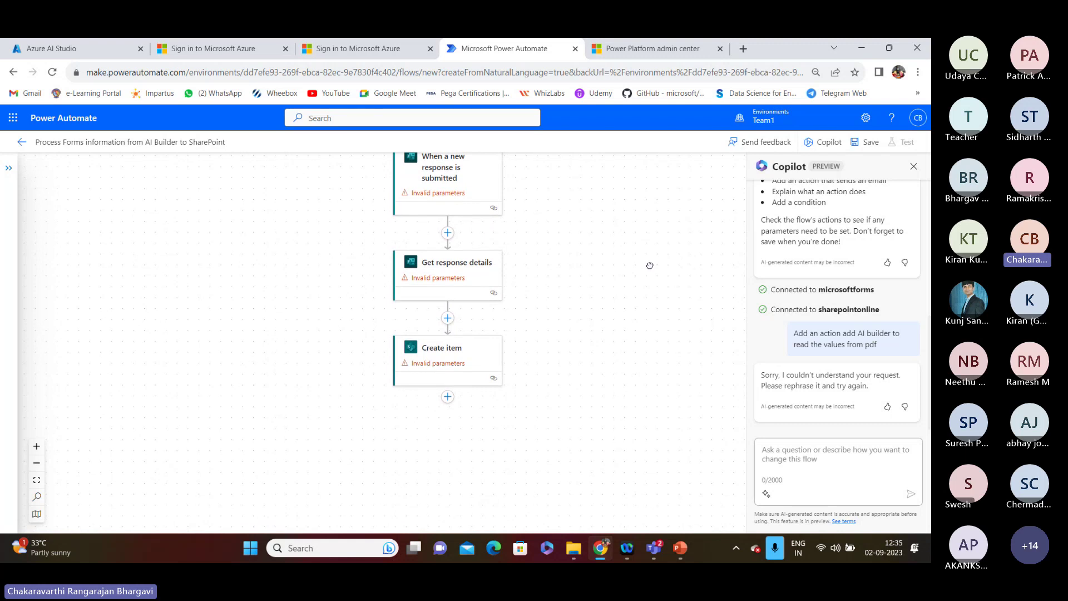
drag(649, 266, 650, 266)
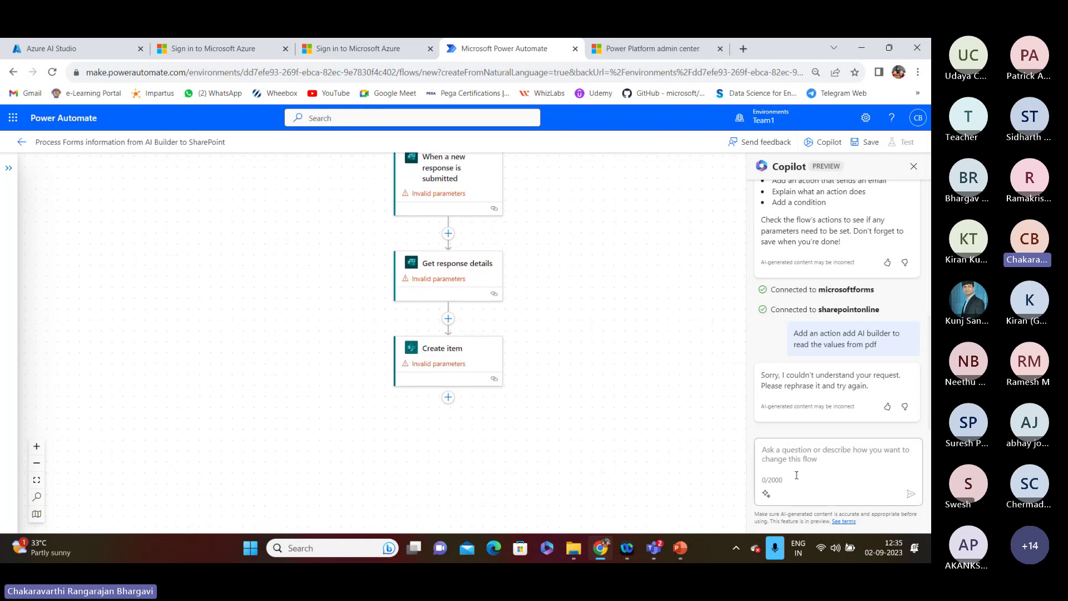
double_click(790, 385)
click(789, 386)
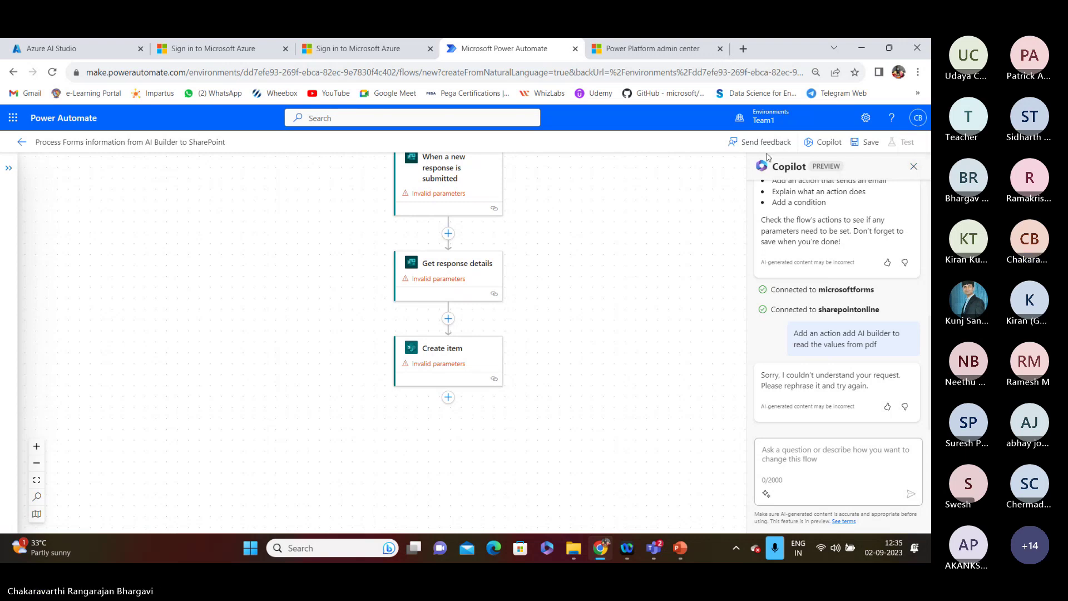
right_click(797, 456)
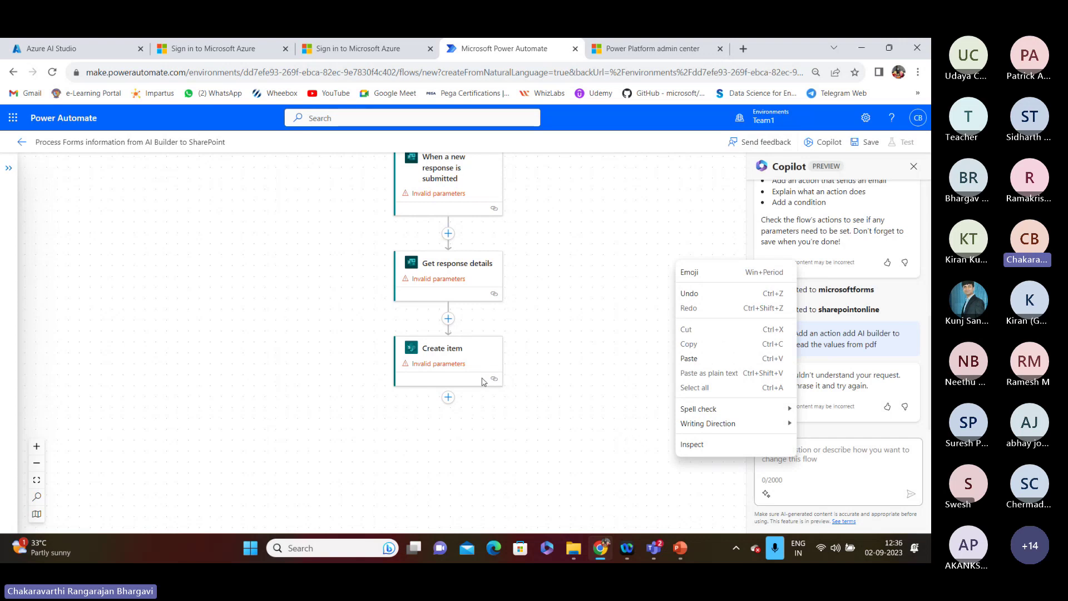
- Review the parameters of Create item, and the parameters and Networking settings of the trigger When a new response is submitted
click(437, 364)
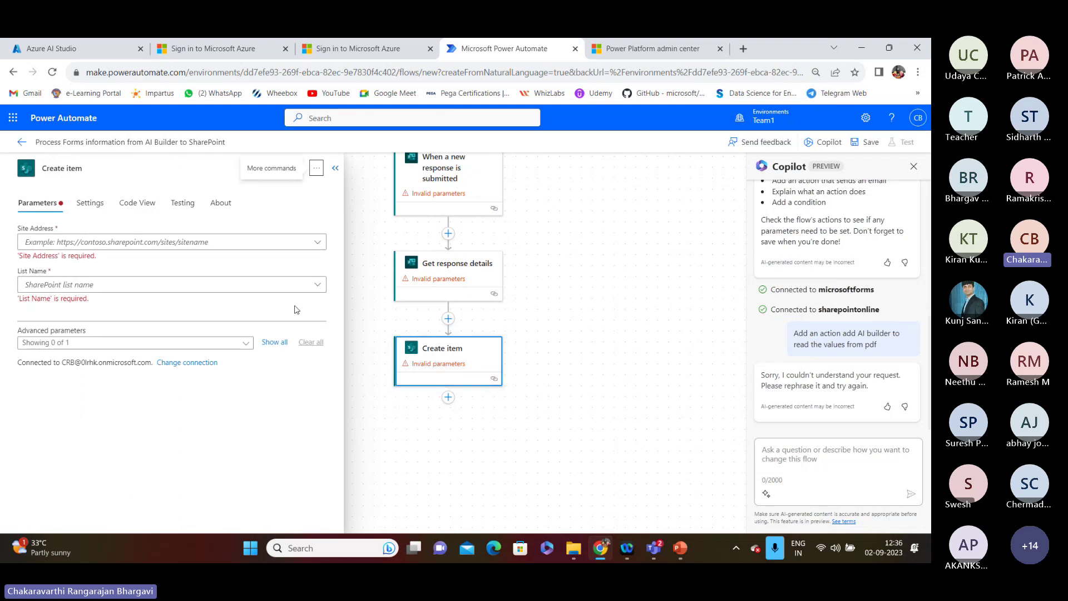
right_click(452, 271)
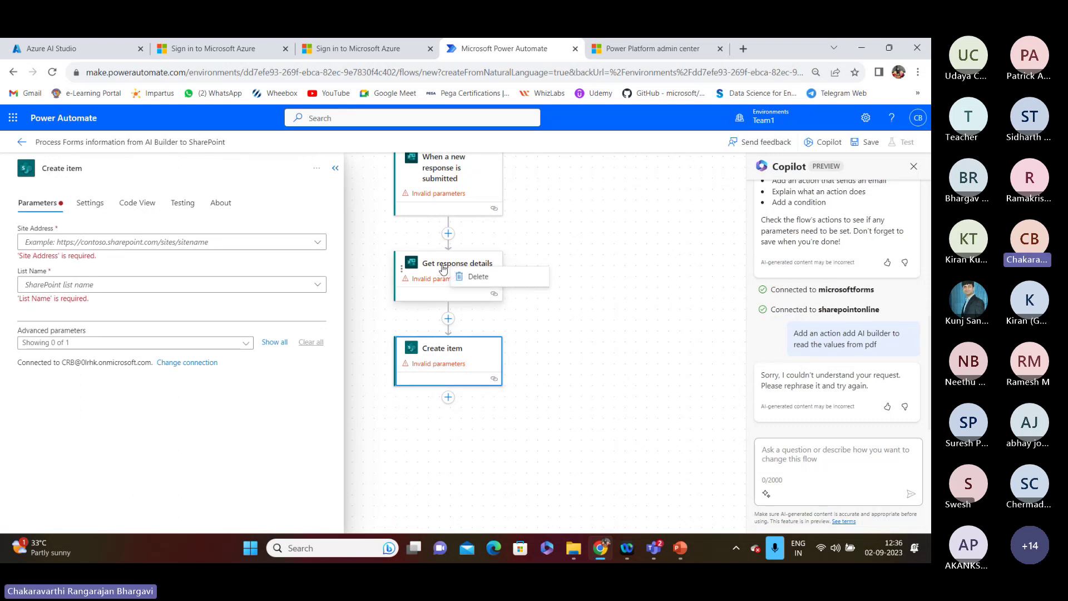
right_click(438, 268)
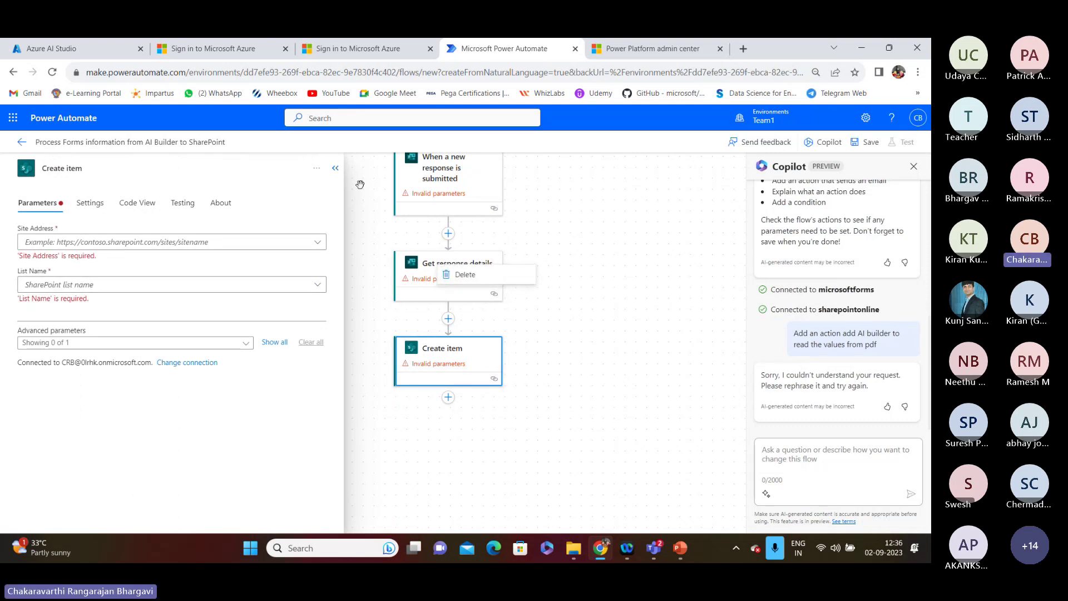
click(455, 168)
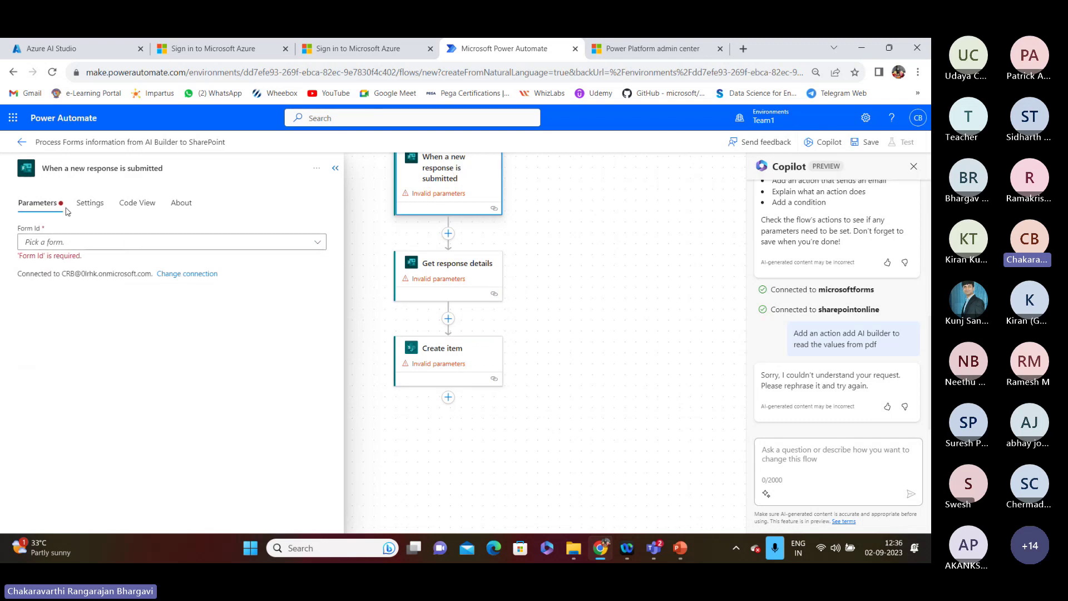
click(96, 207)
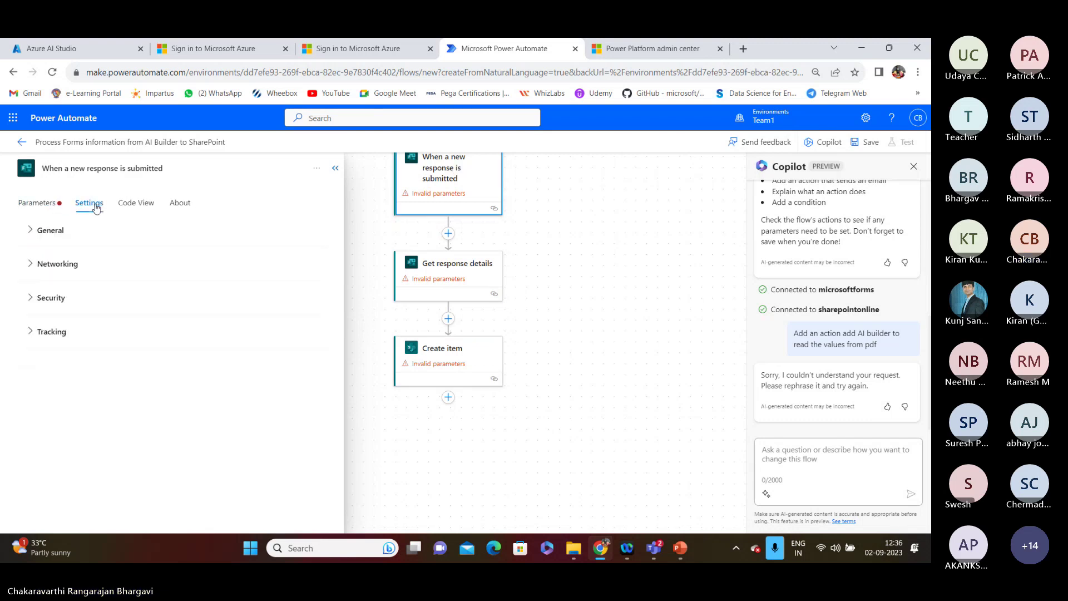
click(48, 270)
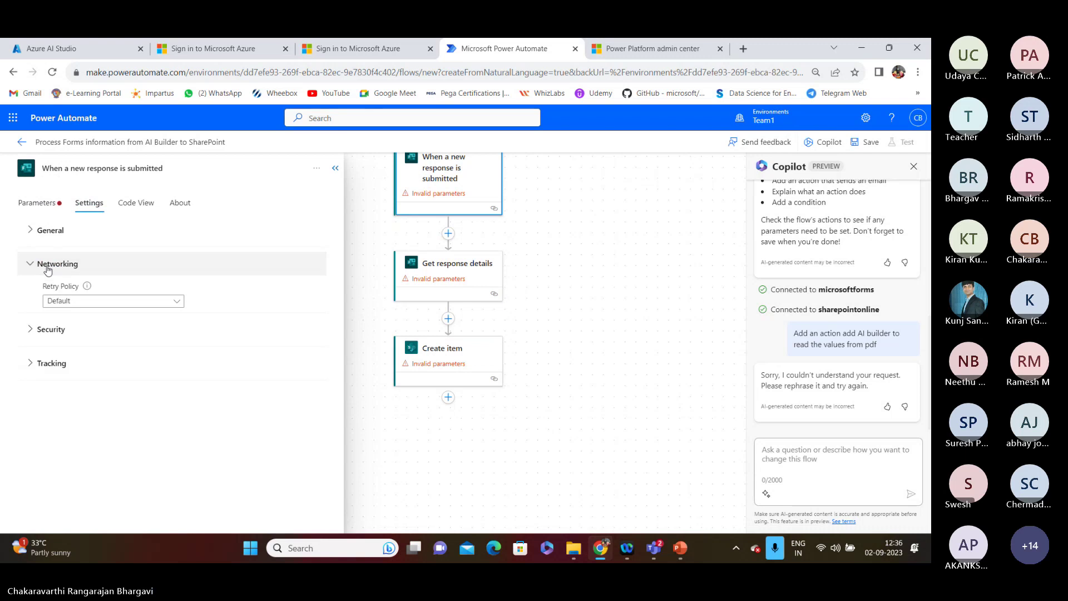
click(56, 206)
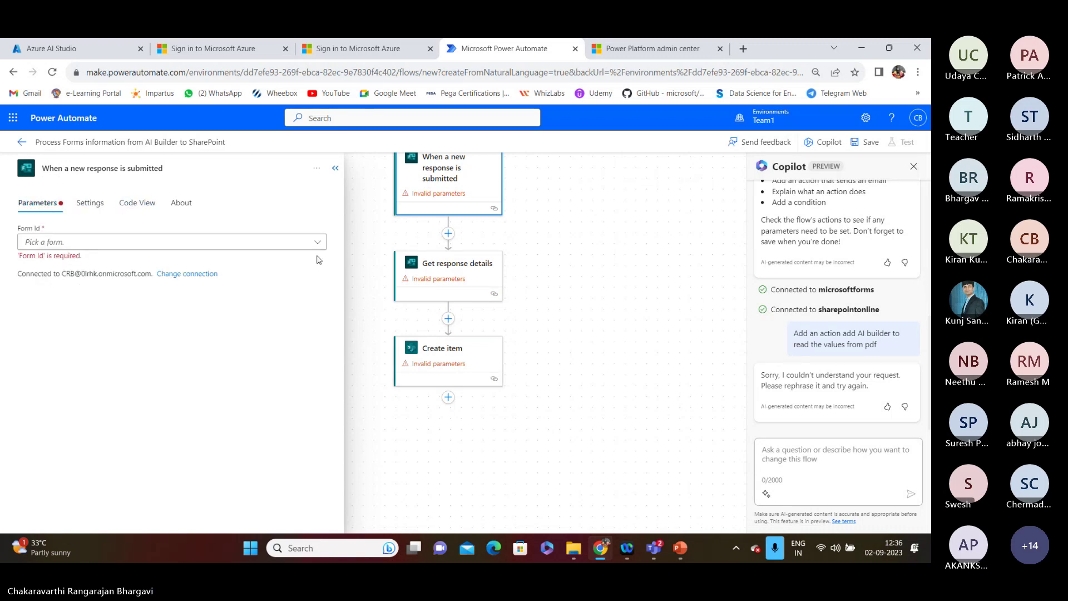
- Check the Form Id choices of Get response details and switch the field to custom value entry
click(482, 266)
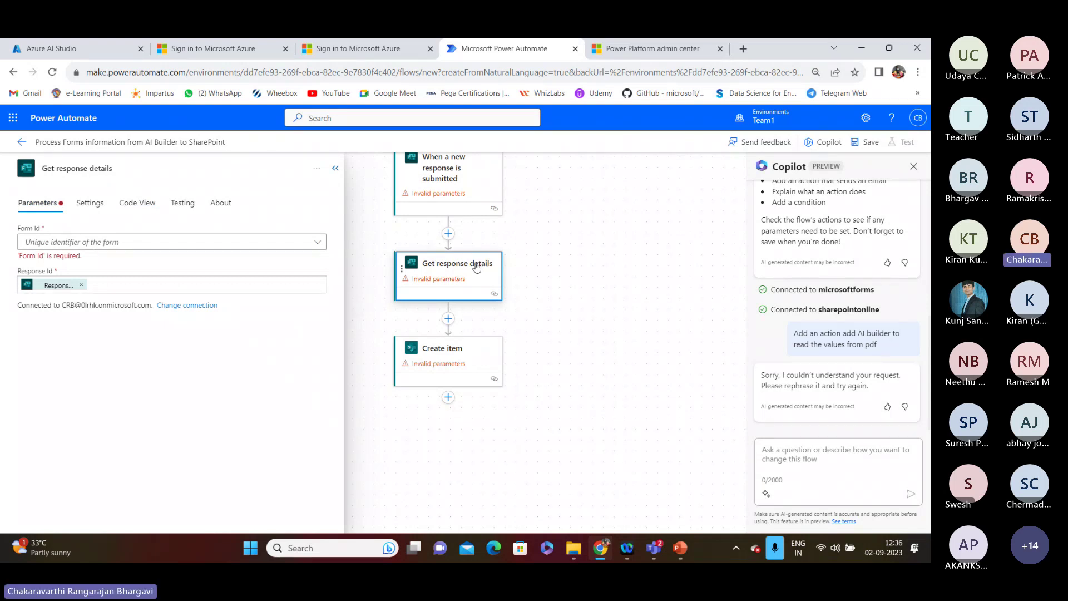
click(57, 243)
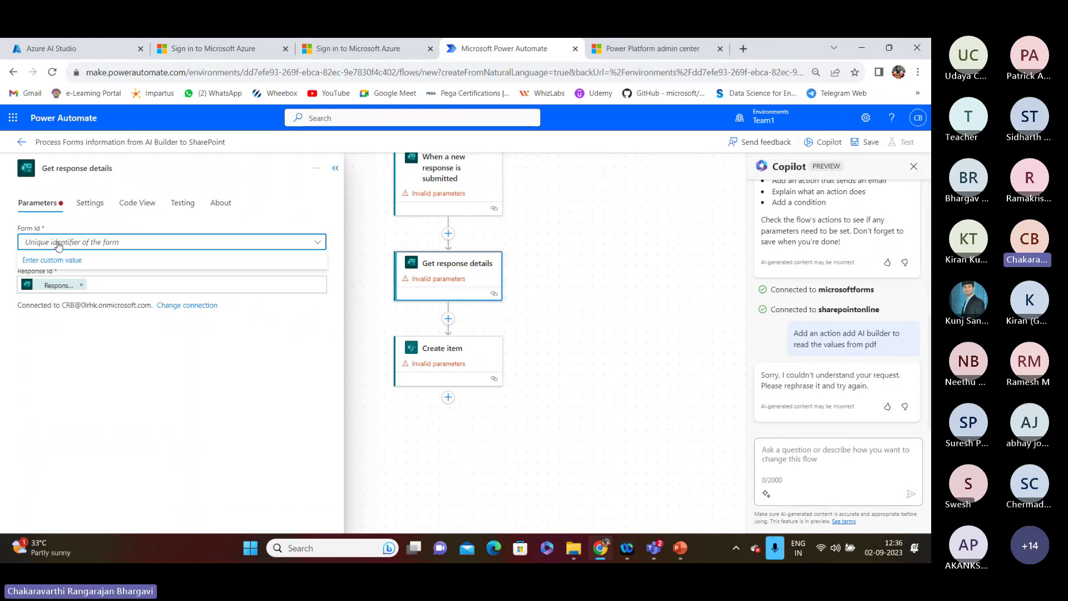
click(568, 237)
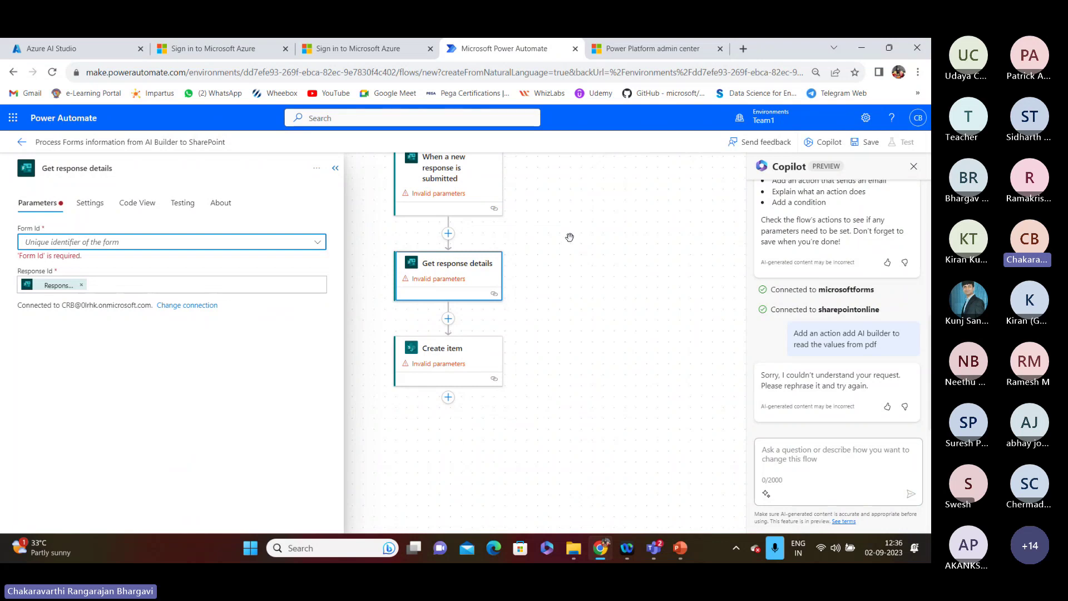
scroll(548, 277, up, 3)
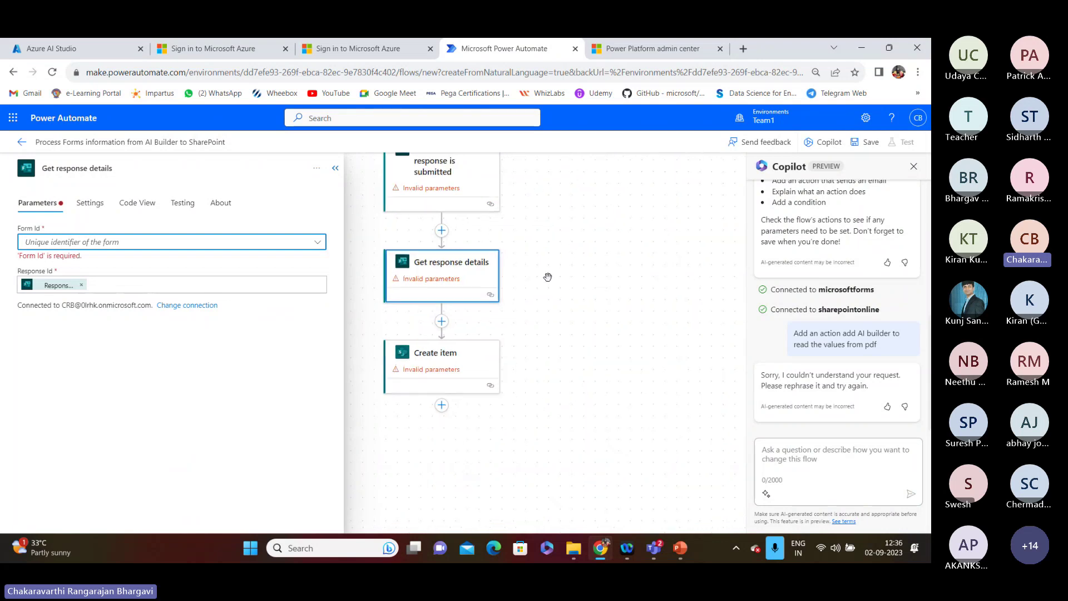
scroll(548, 277, down, 1)
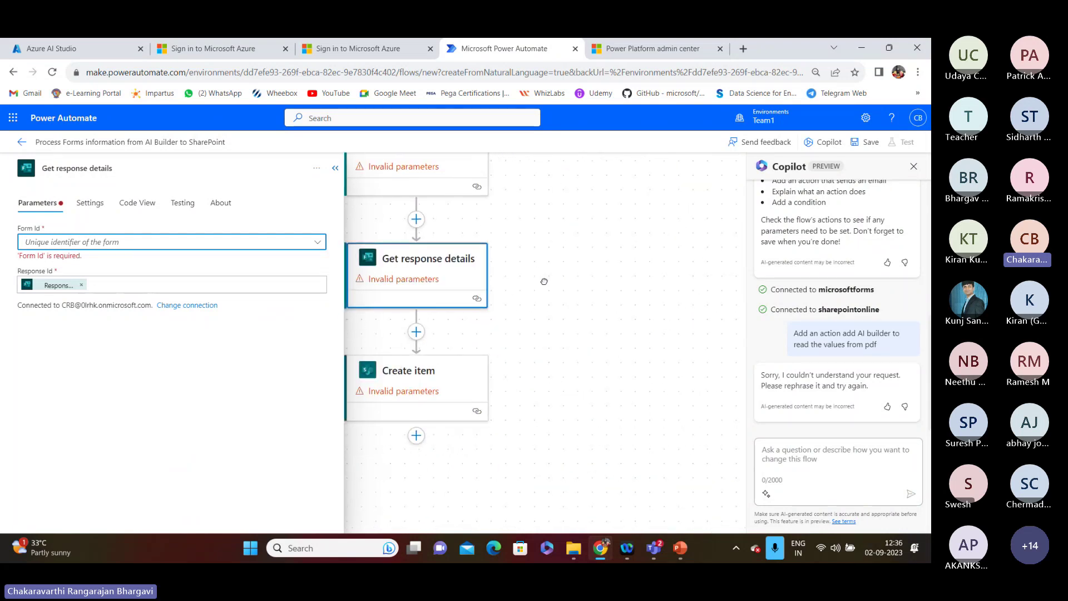
drag(544, 281, 579, 382)
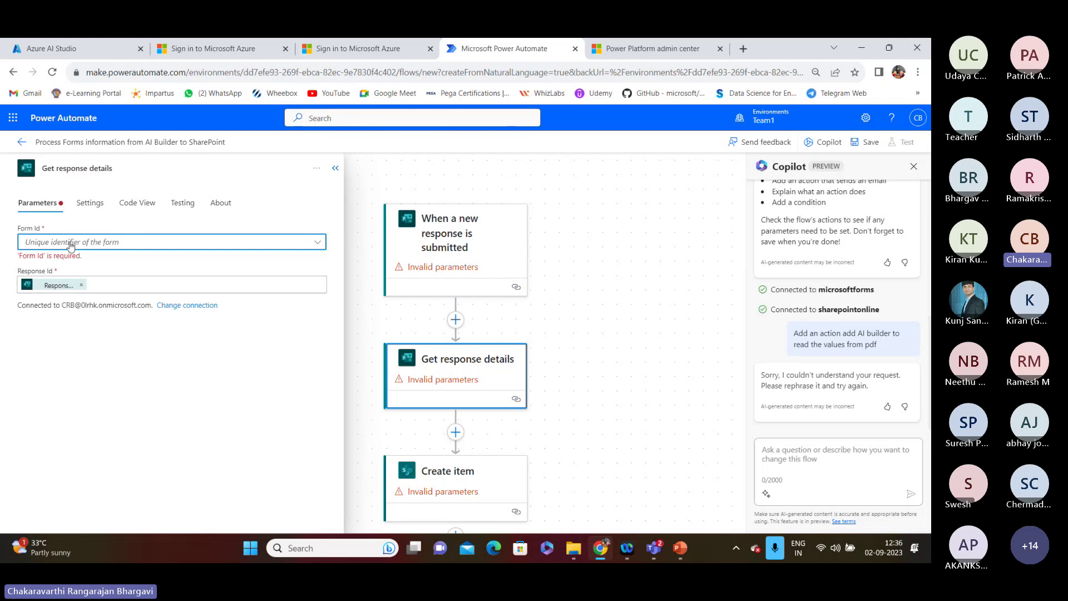
click(318, 244)
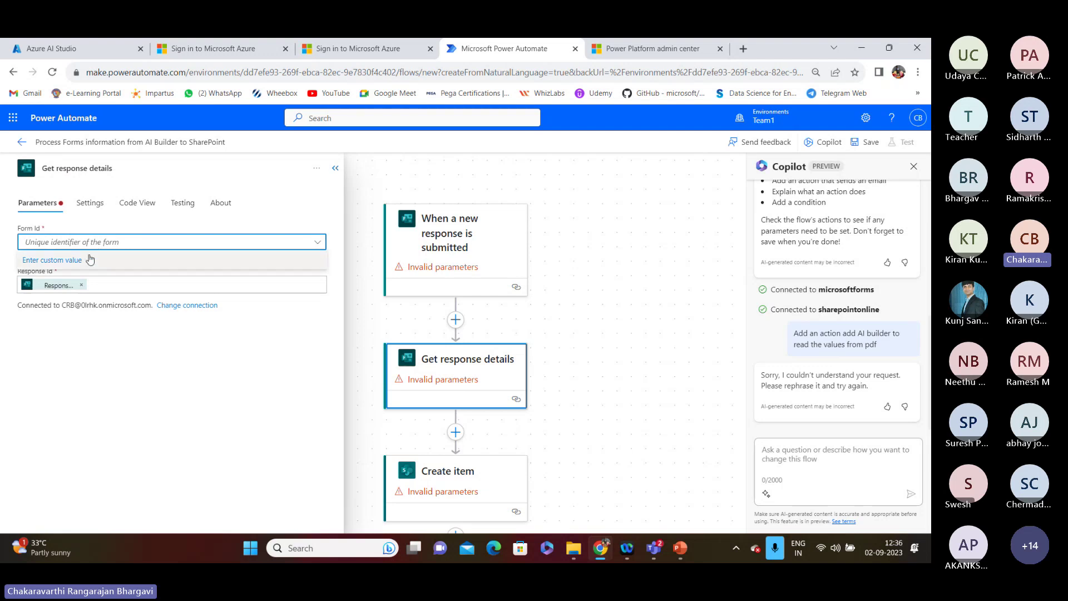
click(54, 260)
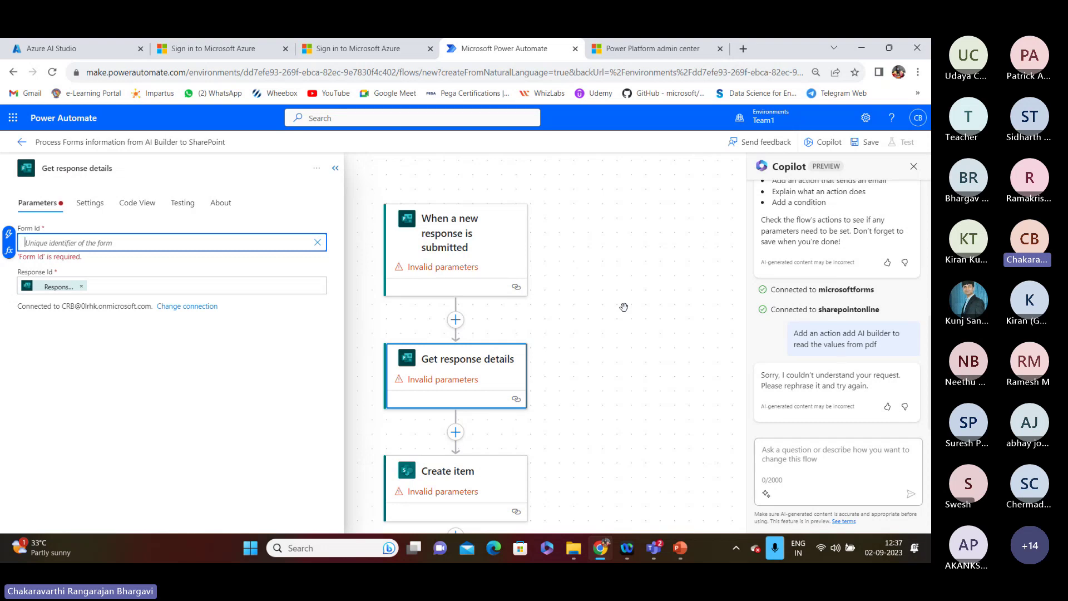
- Close the action details, leave the flow without saving it, and return to the home page
click(335, 168)
click(21, 141)
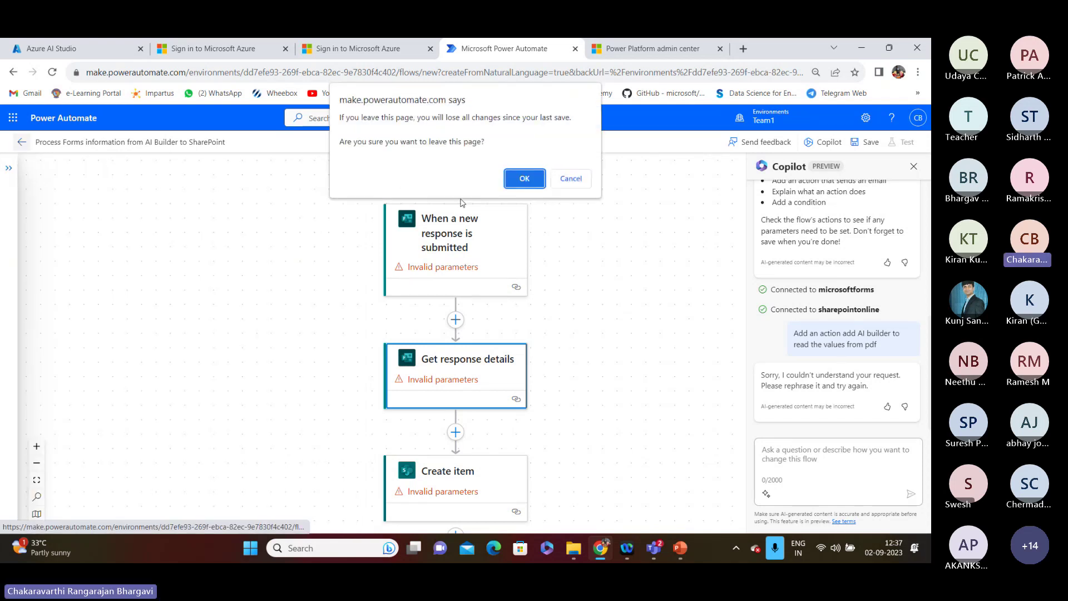
click(510, 184)
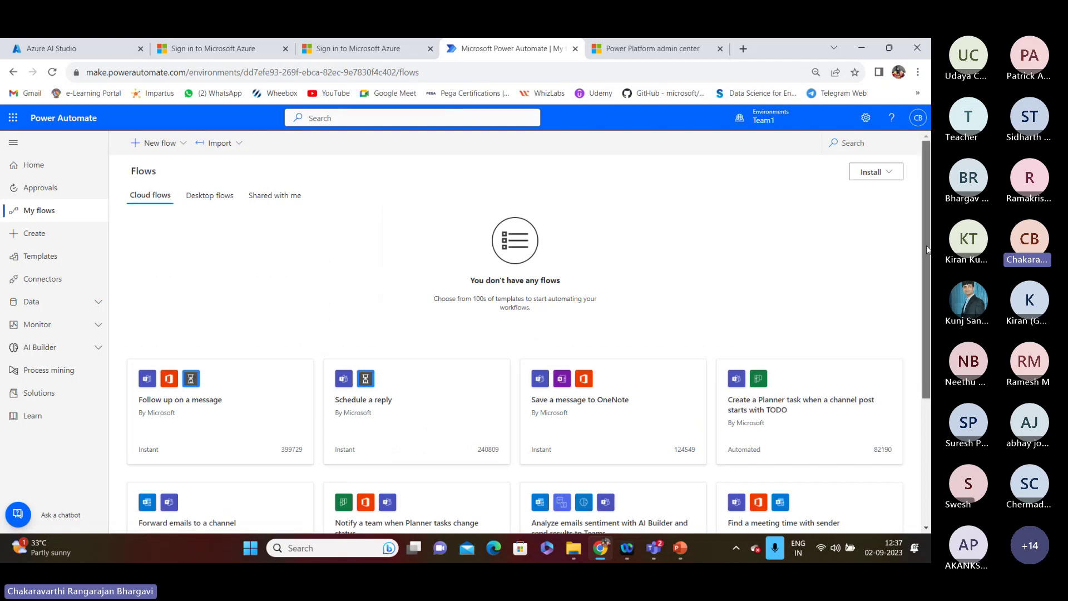
mouse_move(923, 269)
mouse_down()
mouse_move(930, 335)
mouse_move(921, 249)
mouse_up()
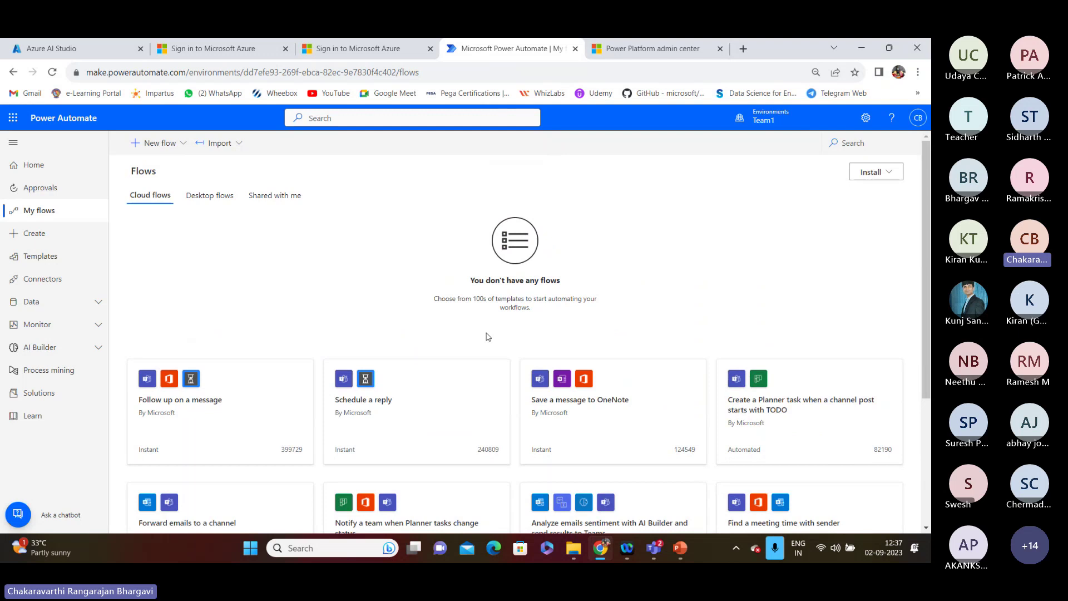
click(39, 166)
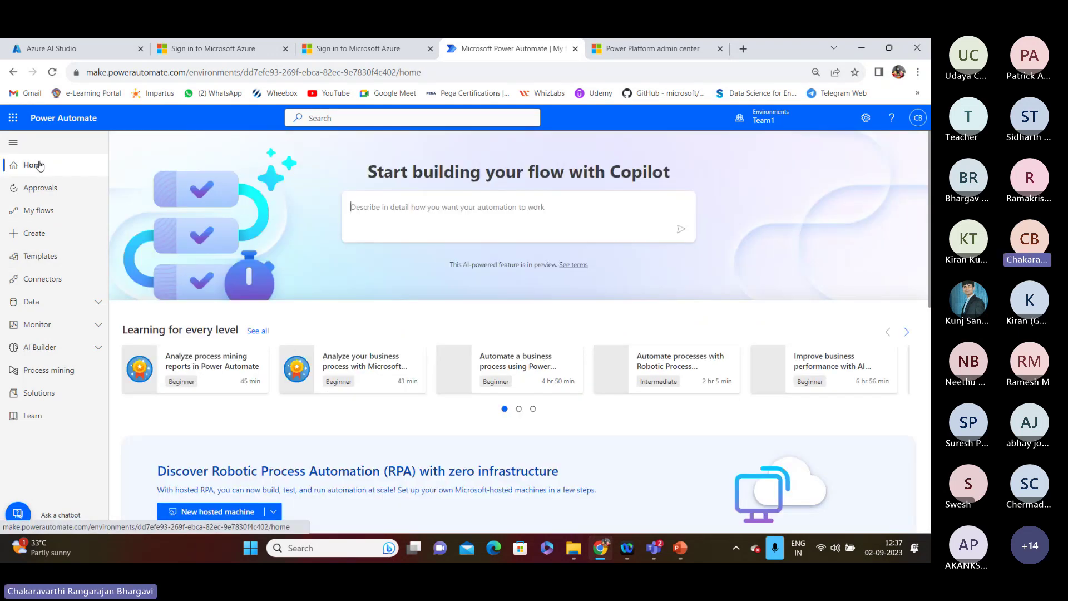
- Describe a new flow as "AI Builder prompt", choose "Process Forms information from AI Builder to SharePoint", and accept the suggested flow
click(392, 207)
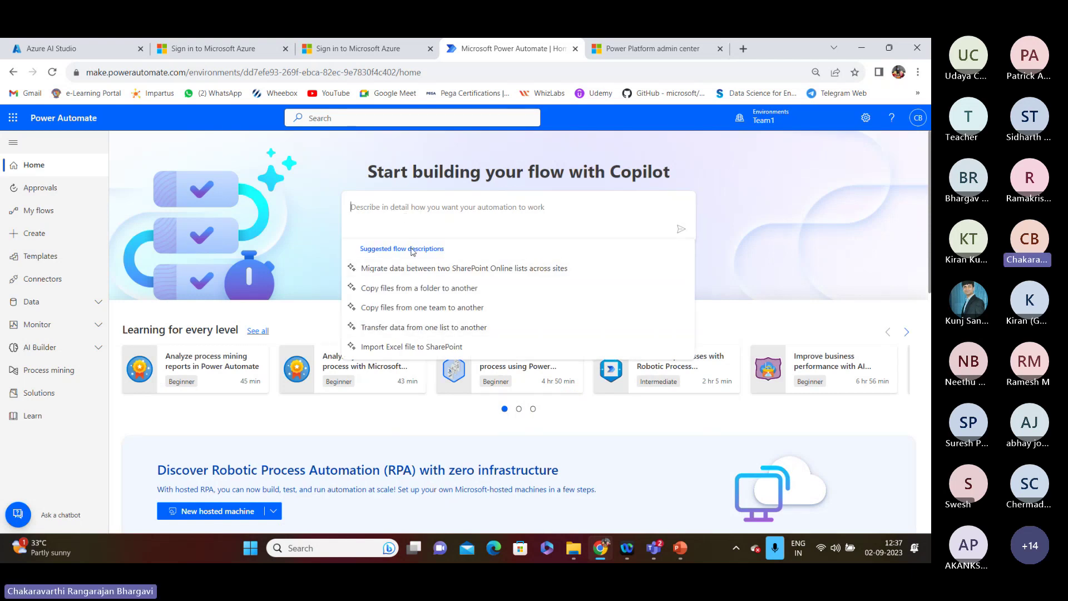
text(A)
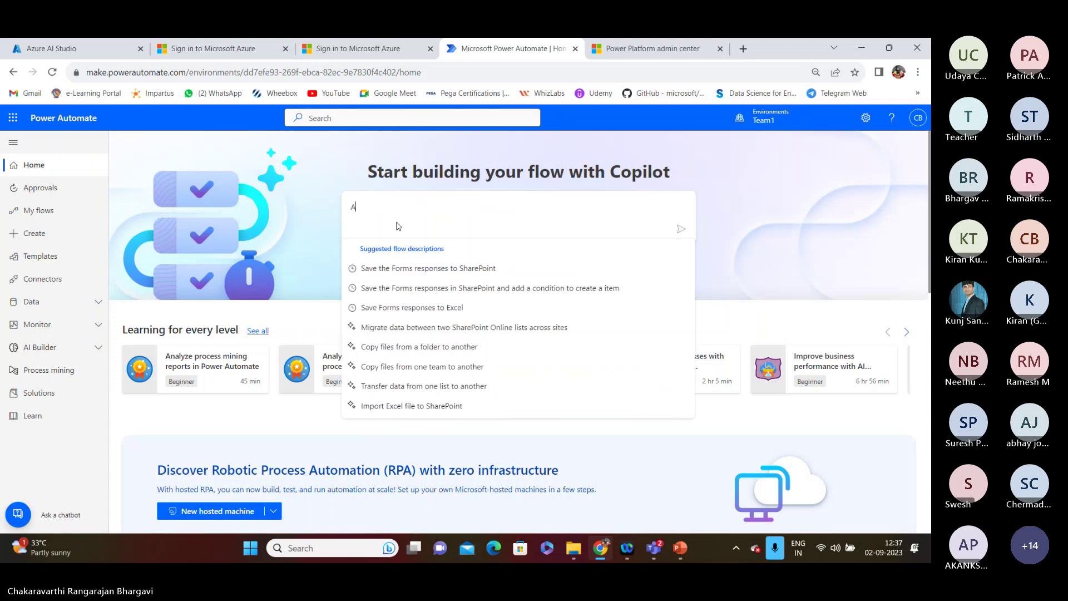
text(I)
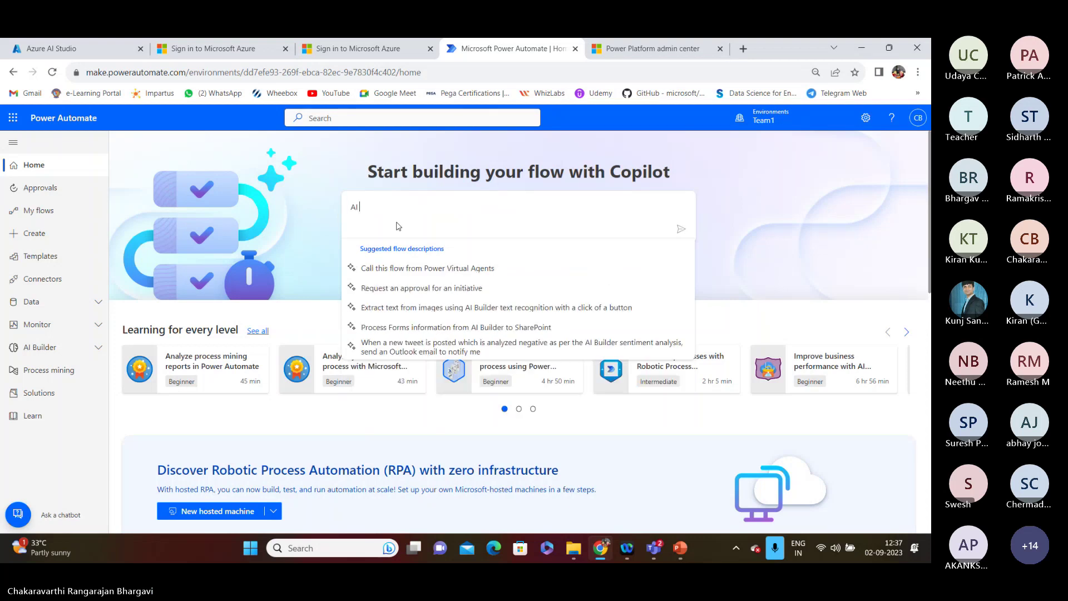
text( Builder)
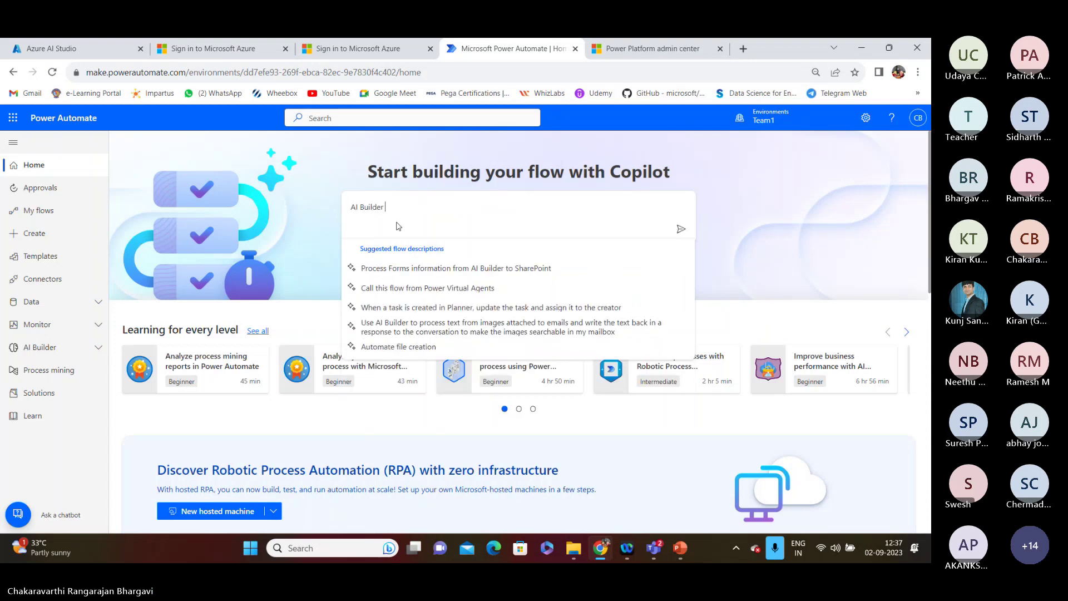
text( prompt)
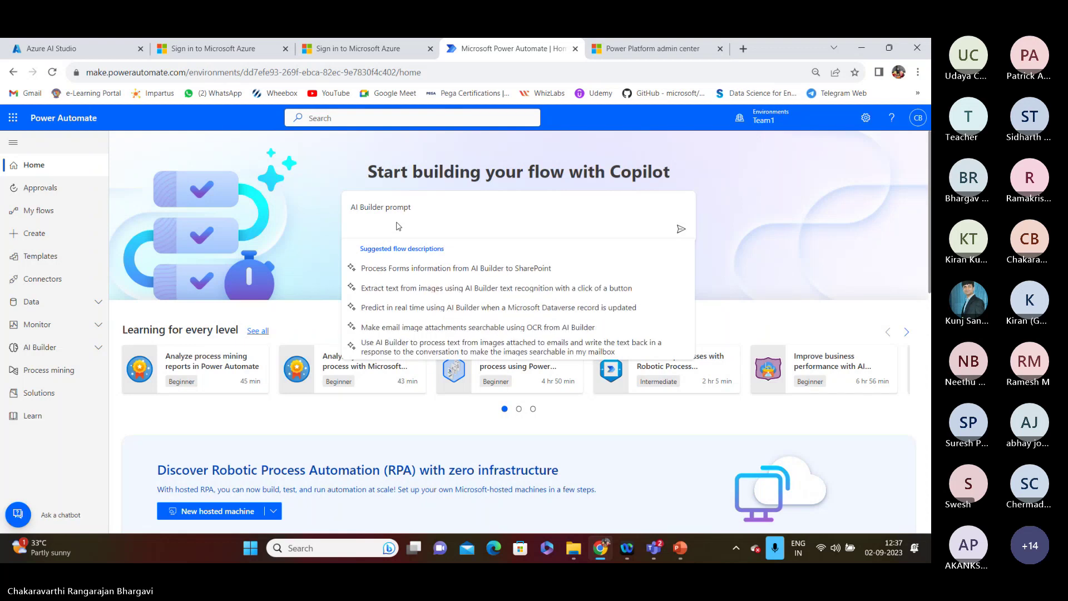
click(458, 270)
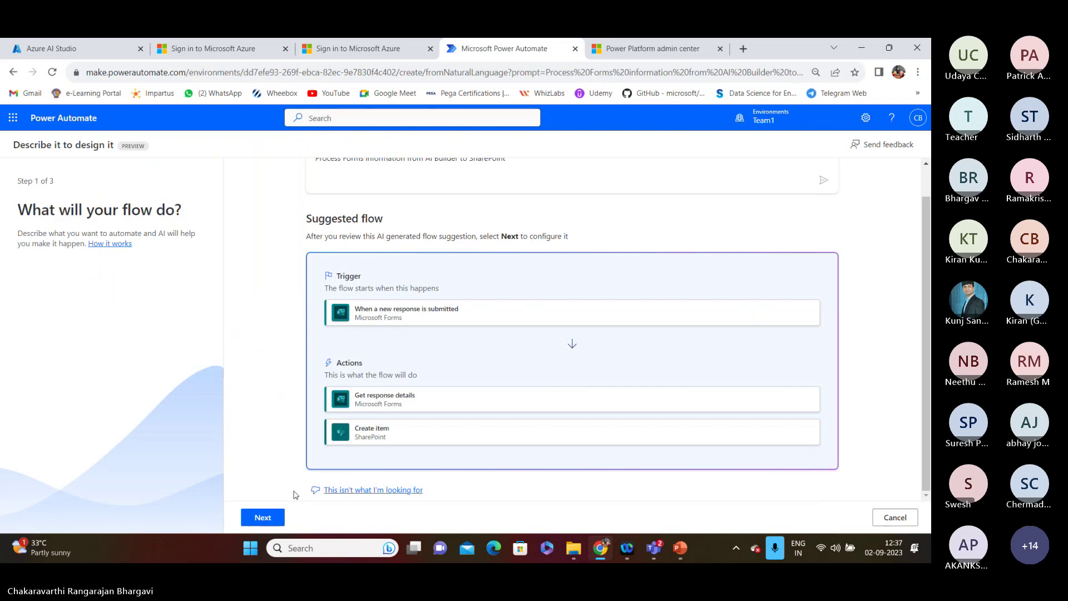
click(263, 517)
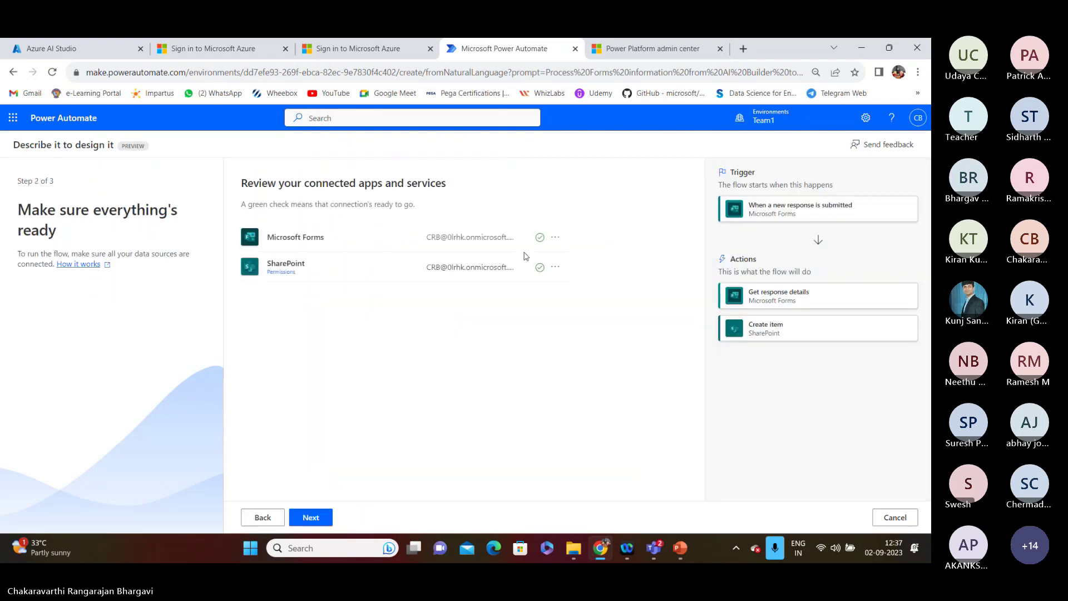
- Keep the Microsoft Forms and SharePoint connections and create the flow without choosing a form or site
click(321, 514)
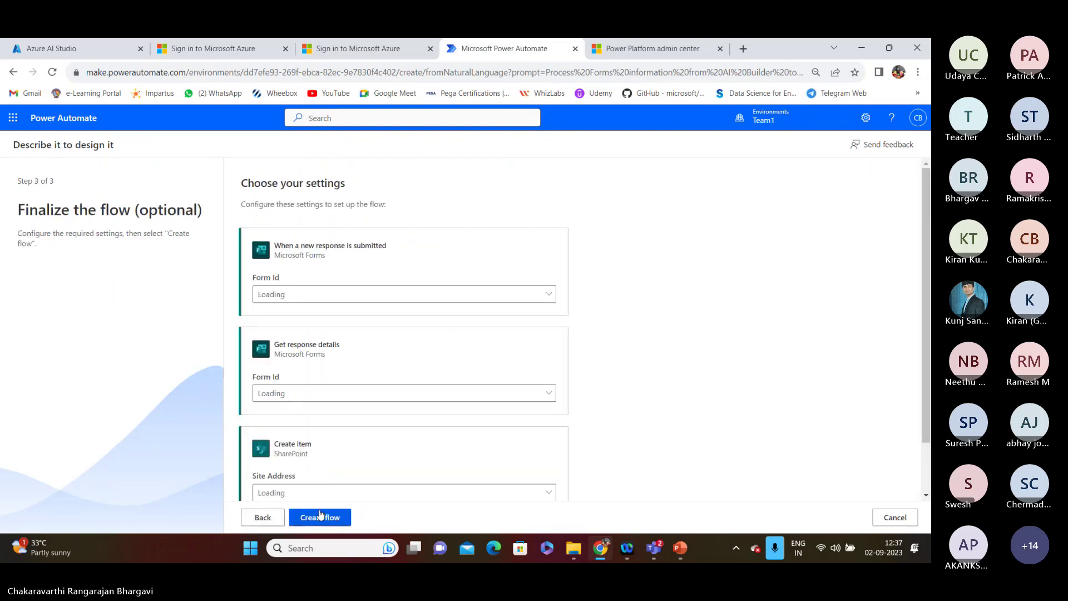
click(321, 516)
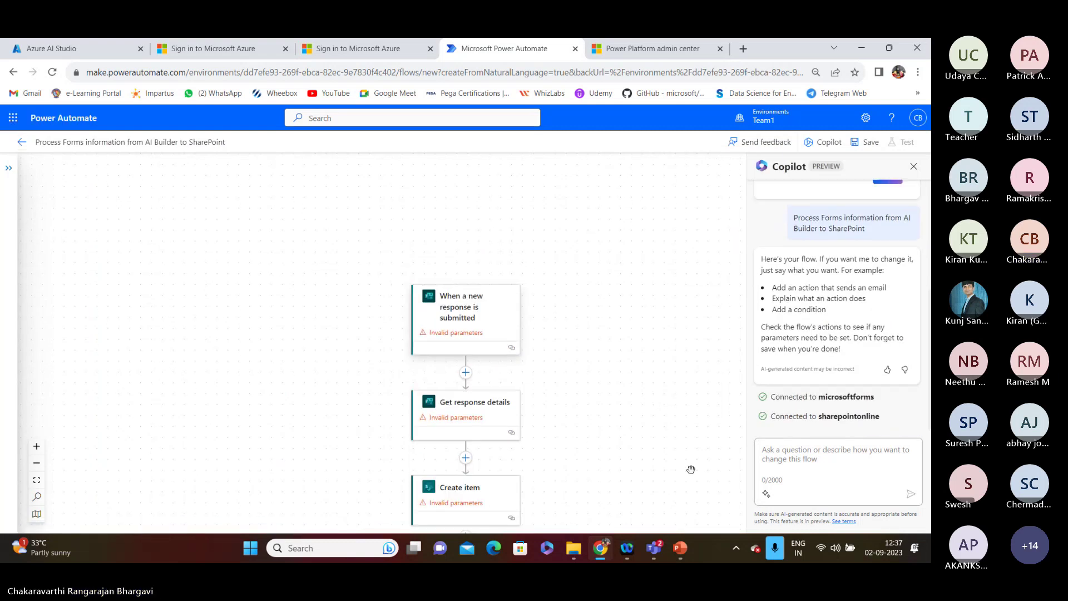
click(767, 494)
click(781, 410)
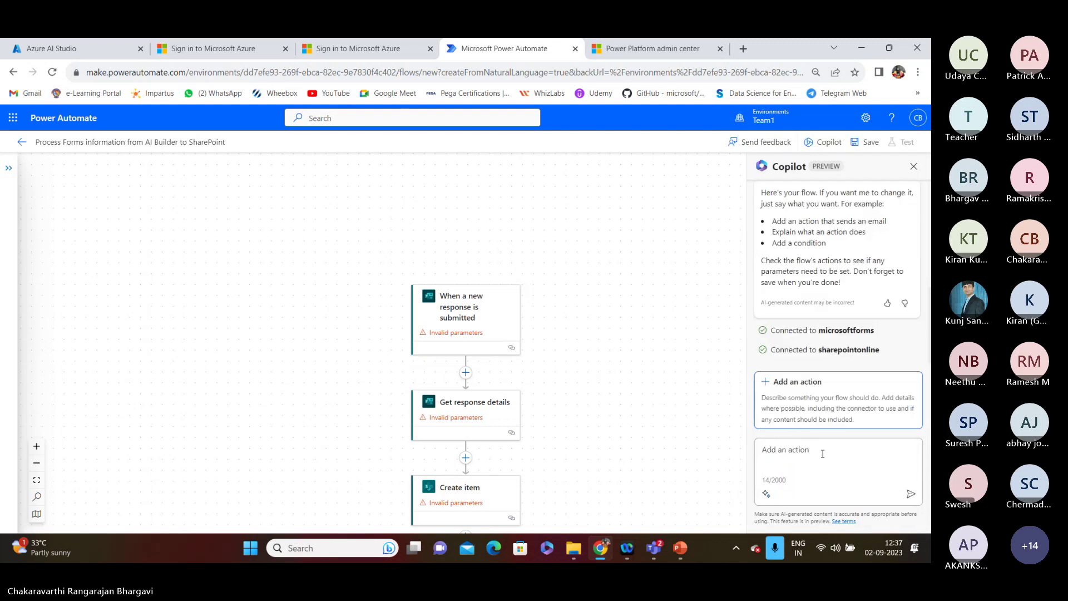
text(a prompt to add th)
key(BackSpace)
key(BackSpace)
key(BackSpace)
key(BackSpace)
key(BackSpace)
key(BackSpace)
key(BackSpace)
key(BackSpace)
key(BackSpace)
key(BackSpace)
key(BackSpace)
key(BackSpace)
key(BackSpace)
key(BackSpace)
key(BackSpace)
key(BackSpace)
key(BackSpace)
key(BackSpace)
key(BackSpace)
key(BackSpace)
key(BackSpace)
key(BackSpace)
key(BackSpace)
key(BackSpace)
key(BackSpace)
key(BackSpace)
key(BackSpace)
key(BackSpace)
- Have Copilot explain the trigger When a new response is submitted, and highlight its explanation
click(515, 313)
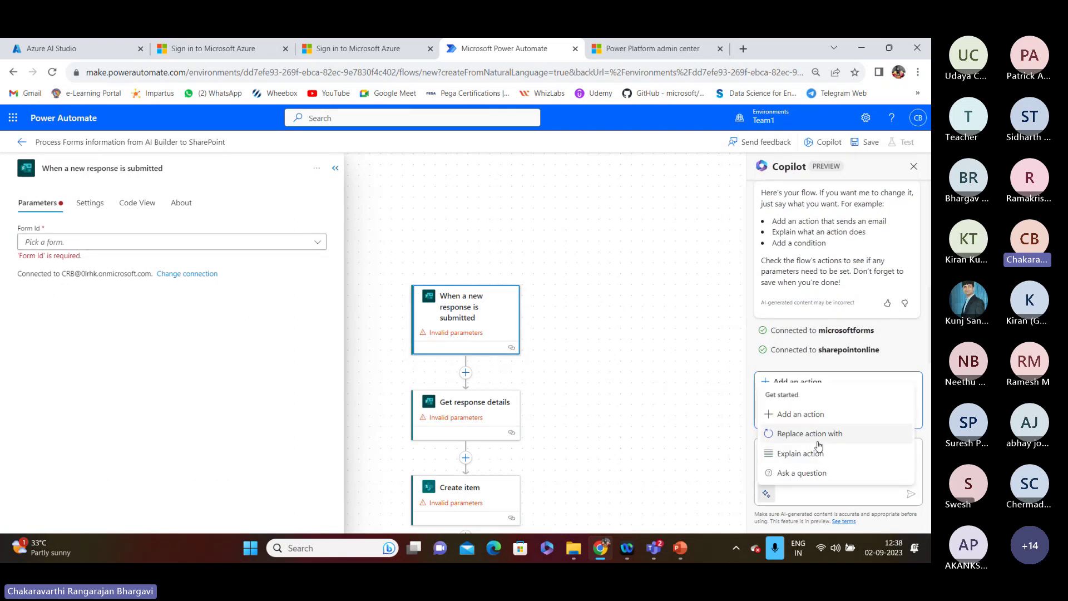
click(810, 453)
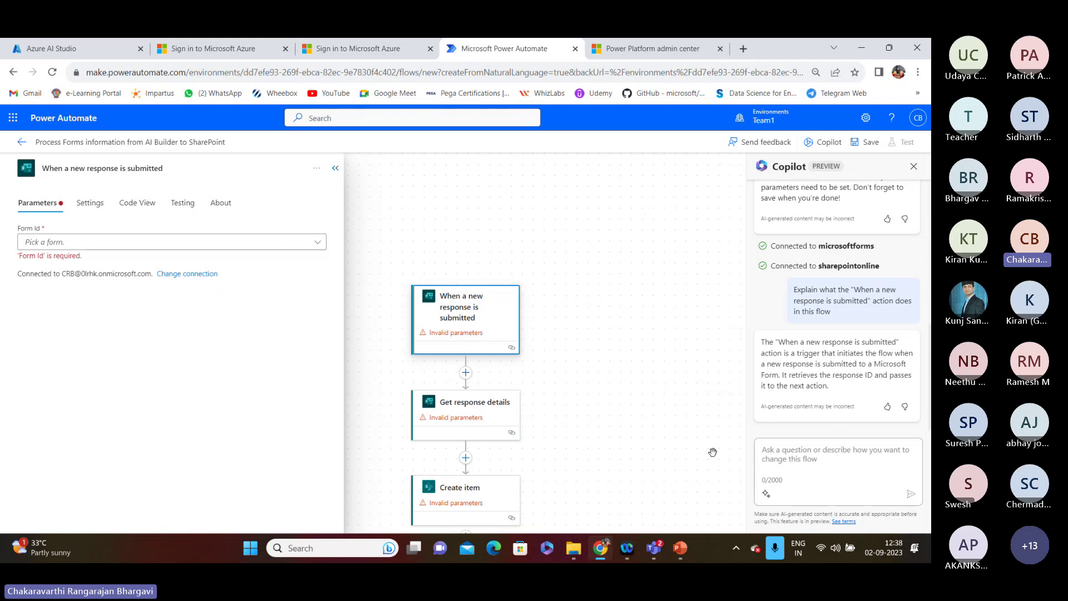
click(766, 493)
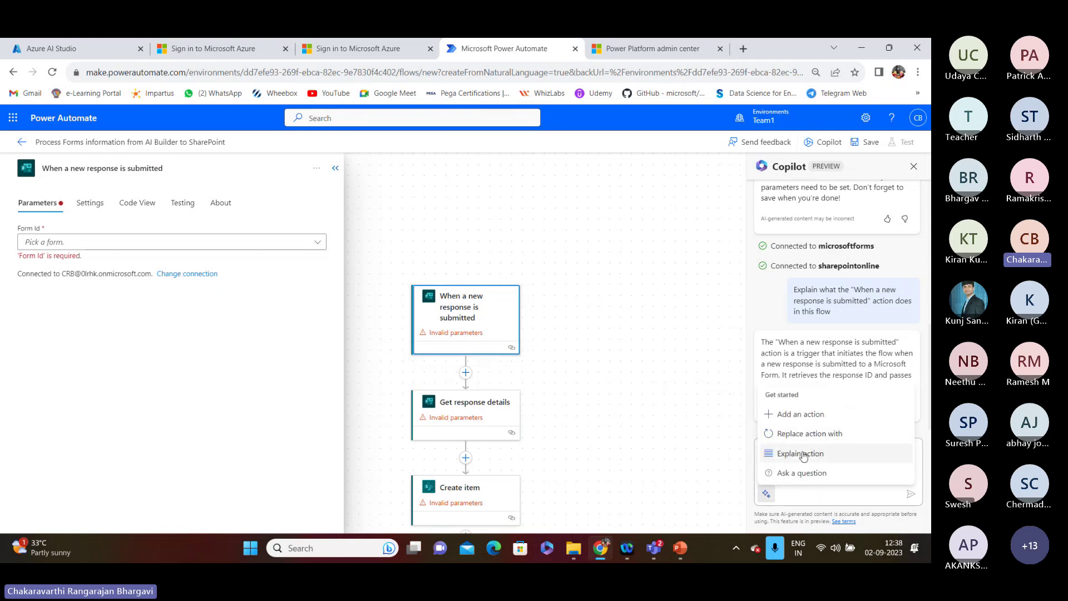
click(627, 352)
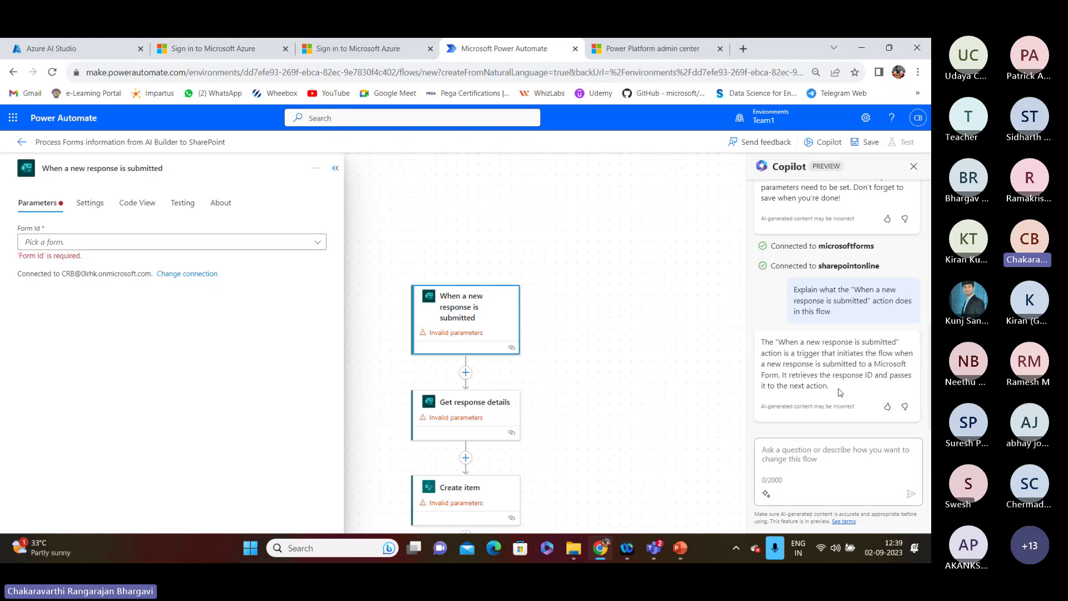
drag(829, 387, 761, 343)
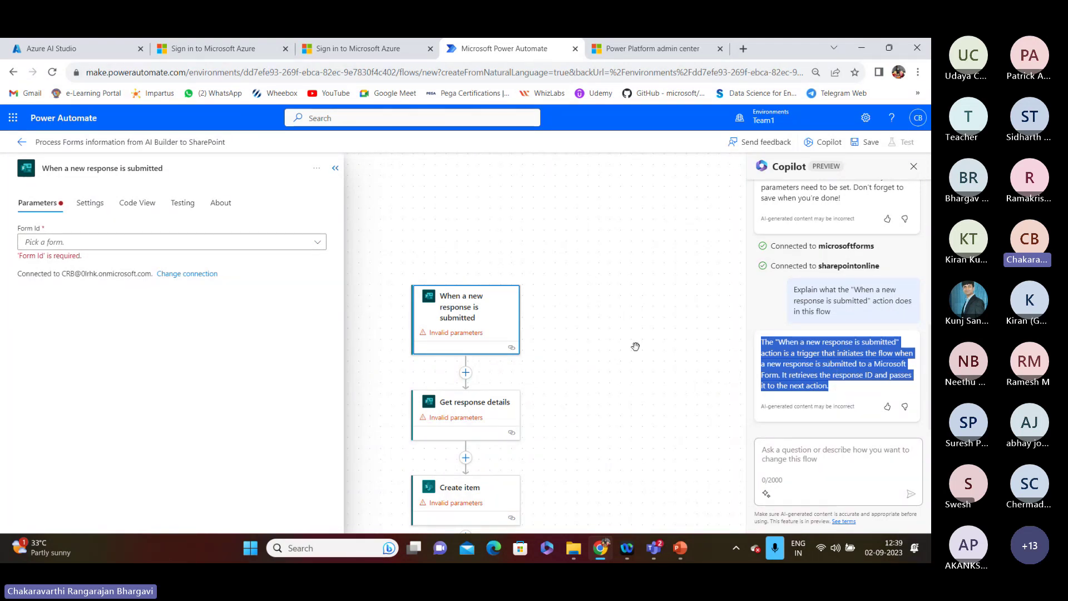
- Collapse the trigger's details and ask Copilot to explain the same trigger once more
click(335, 169)
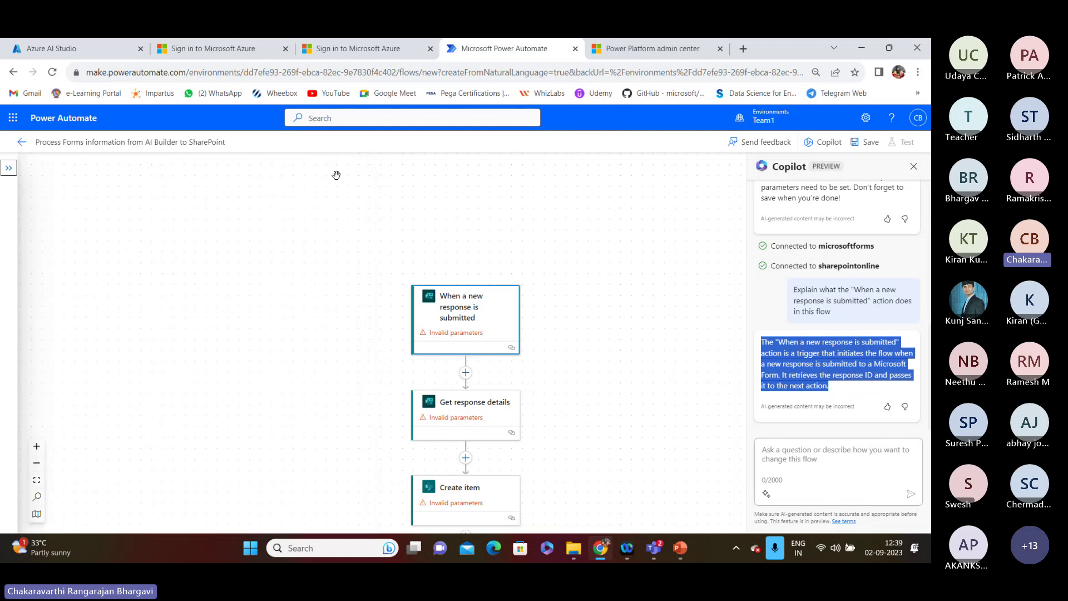
click(670, 439)
drag(627, 417, 672, 369)
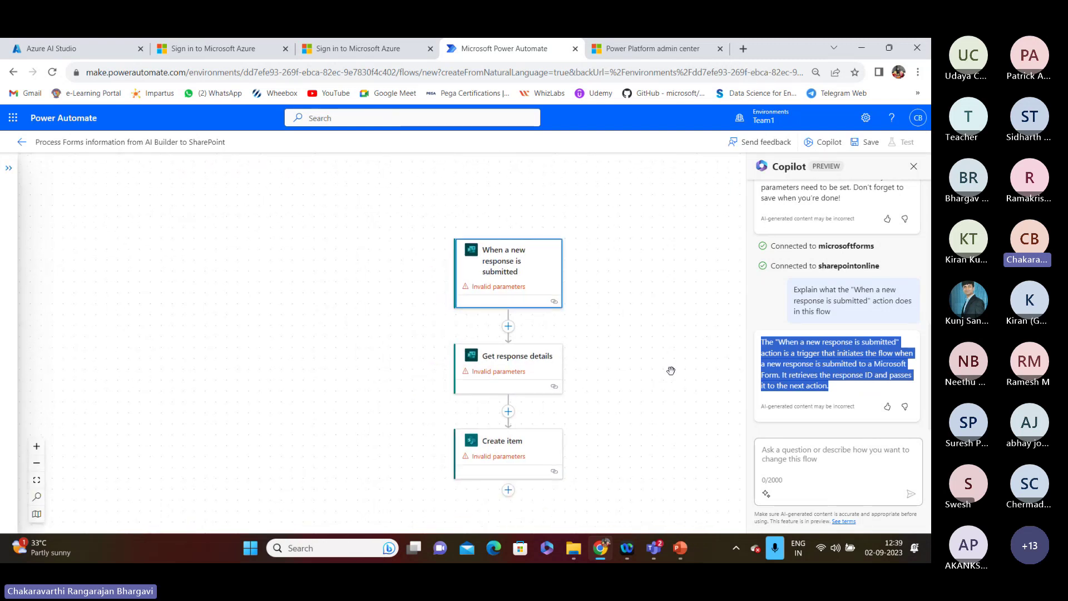
click(766, 495)
click(809, 452)
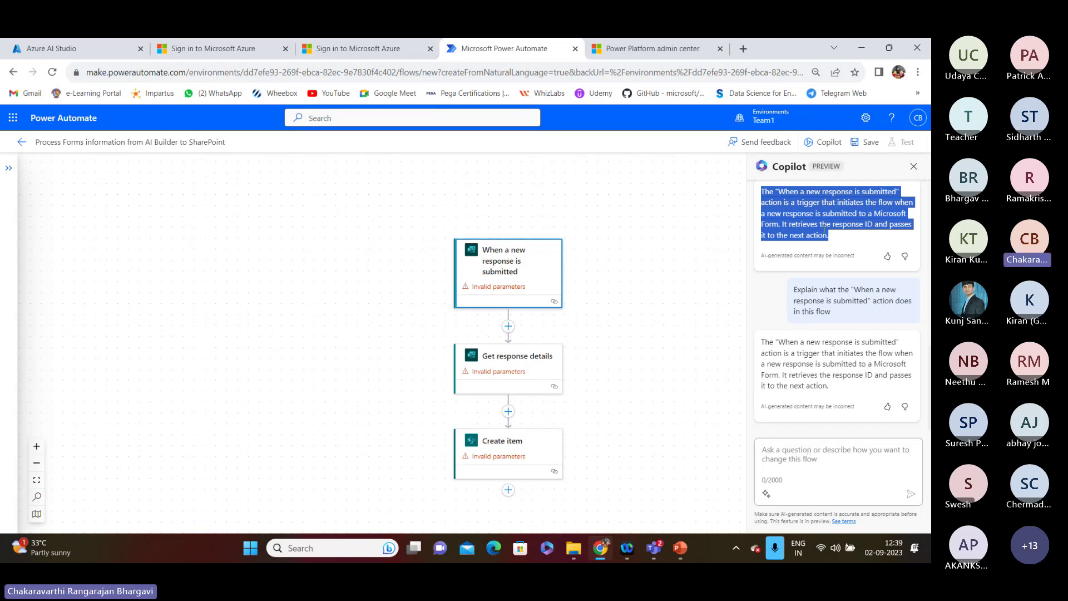
- Compare Copilot's two explanations of the trigger, highlighting the text of the first one
click(824, 229)
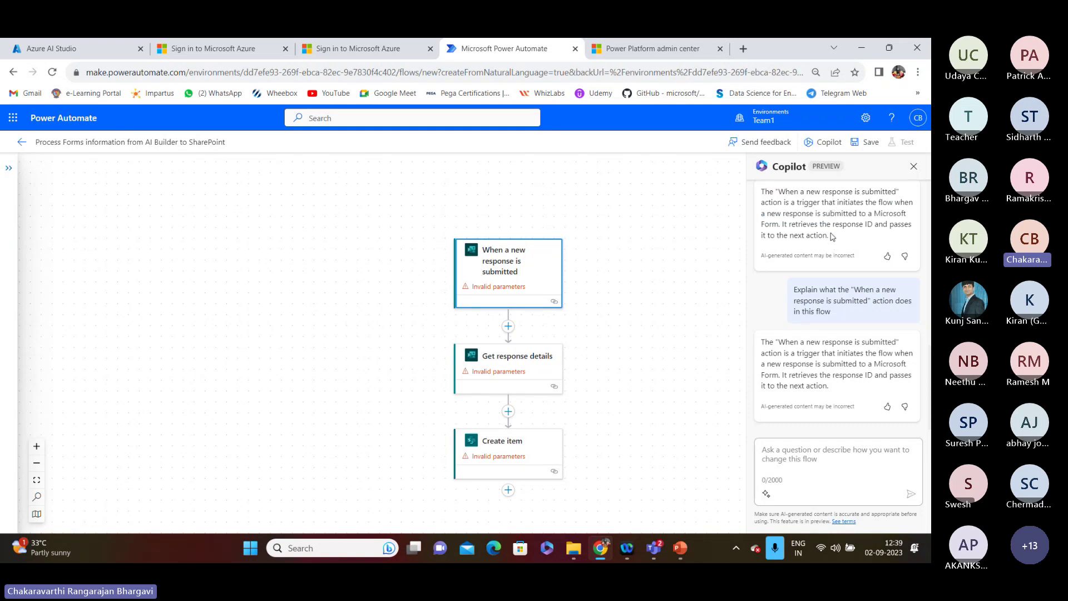
drag(830, 236, 764, 191)
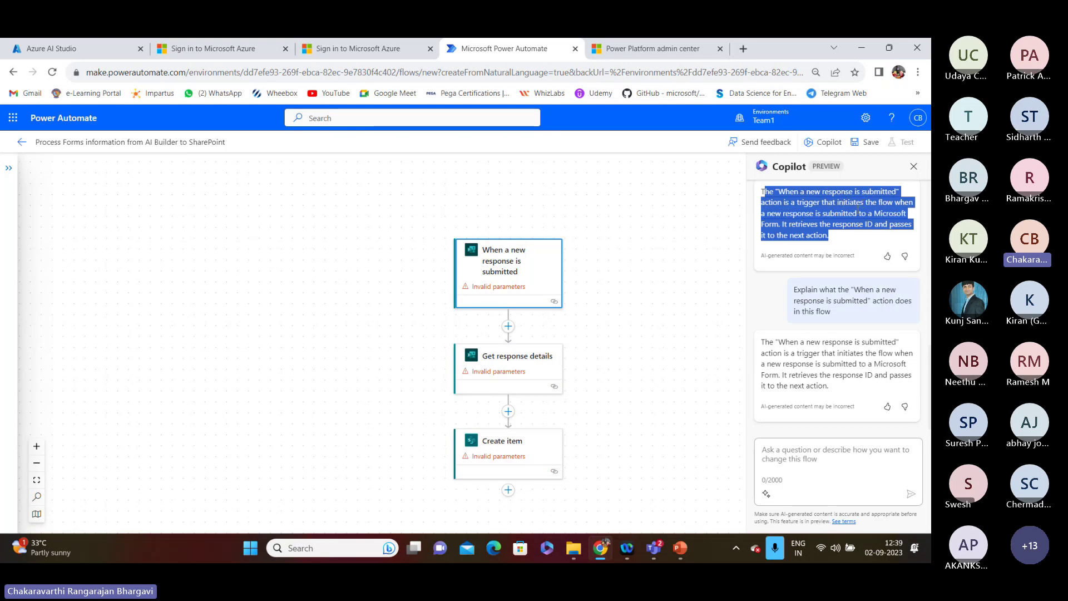
right_click(816, 379)
right_click(855, 385)
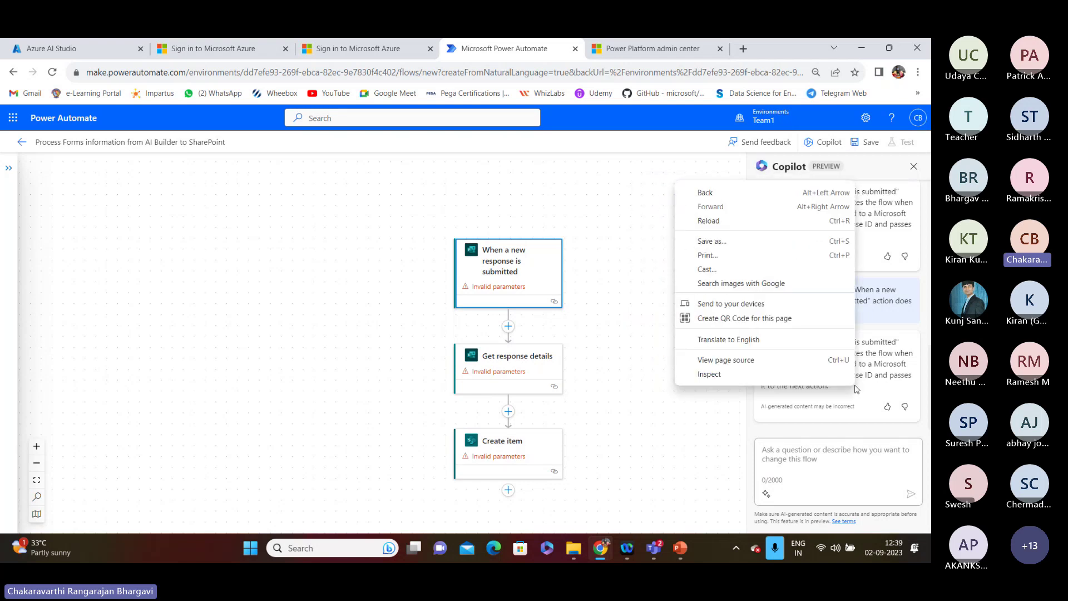
click(653, 407)
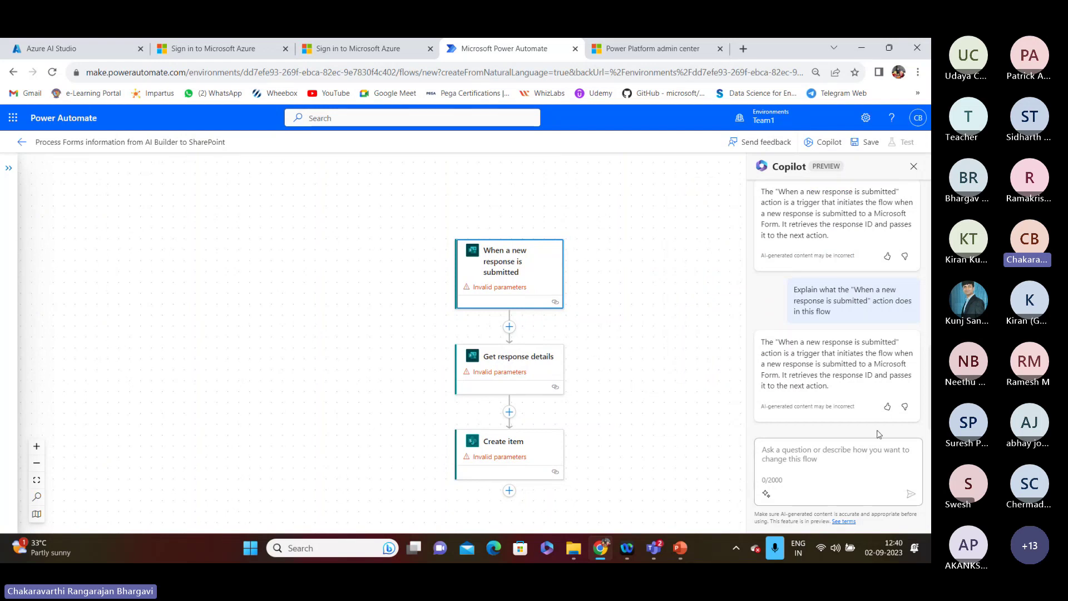
- Check which kinds of requests Copilot offers for the flow and switch to the Copilot Day presentation in PowerPoint
click(764, 495)
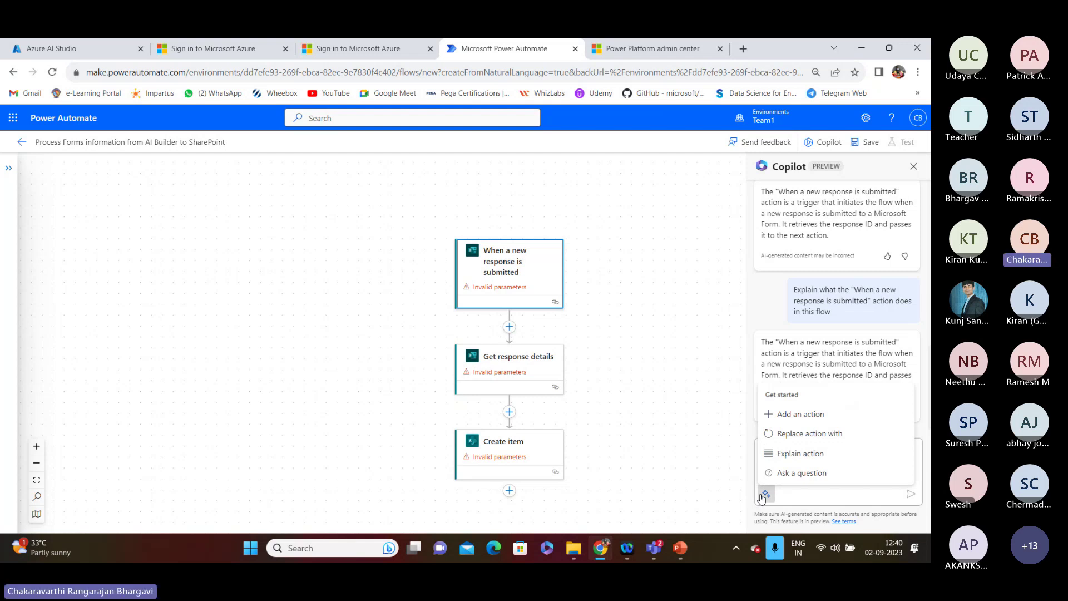
click(671, 382)
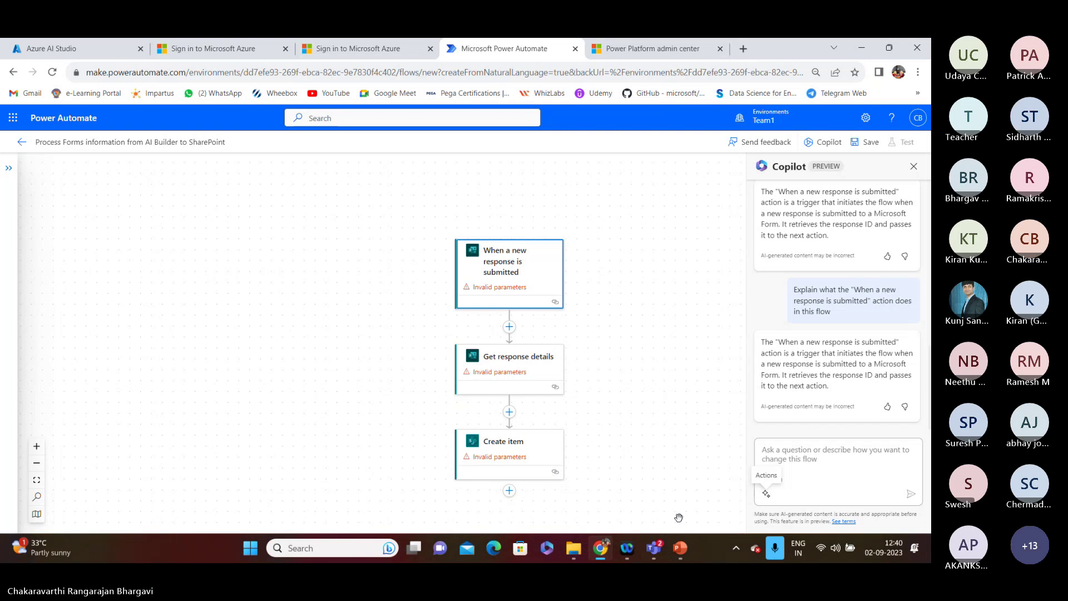
click(682, 548)
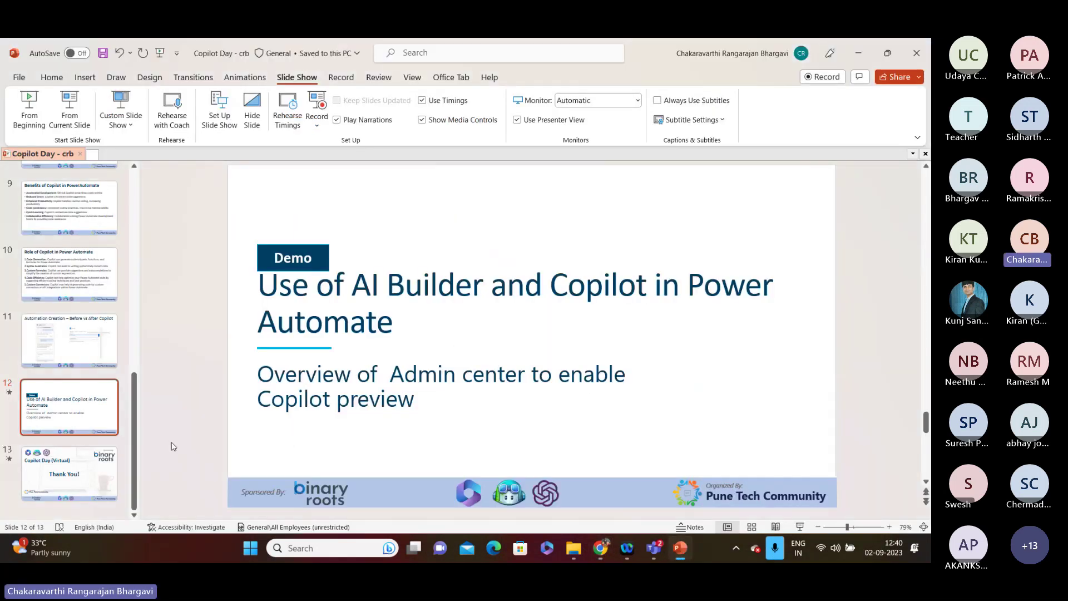